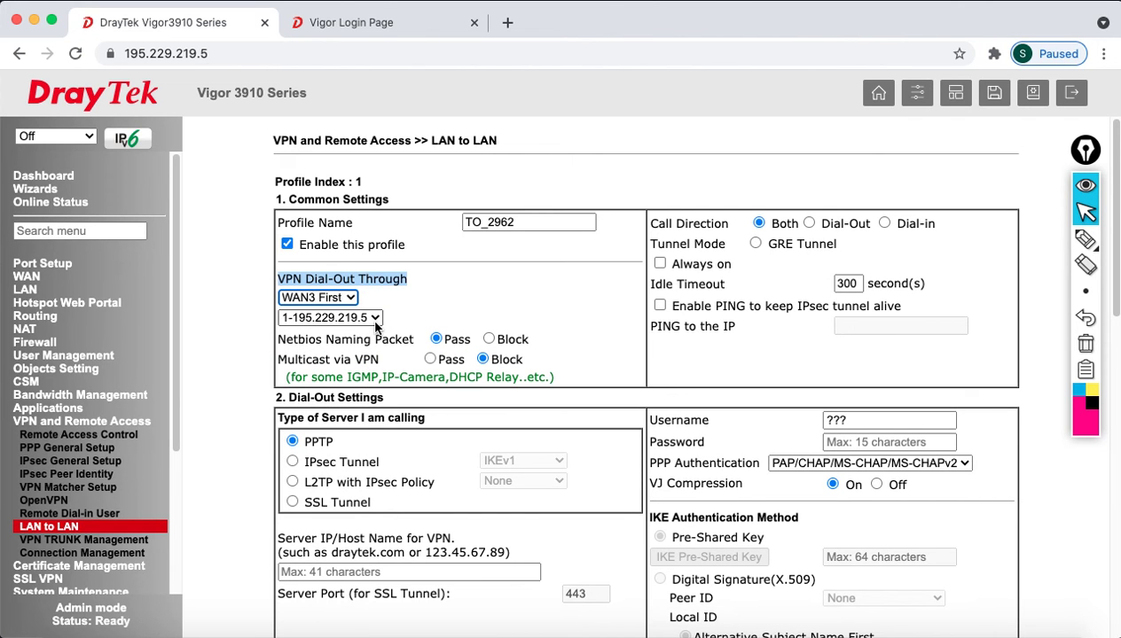
- Set the TO_2962 profile's Call Direction to Dial-in
click(690, 227)
drag(690, 227, 701, 227)
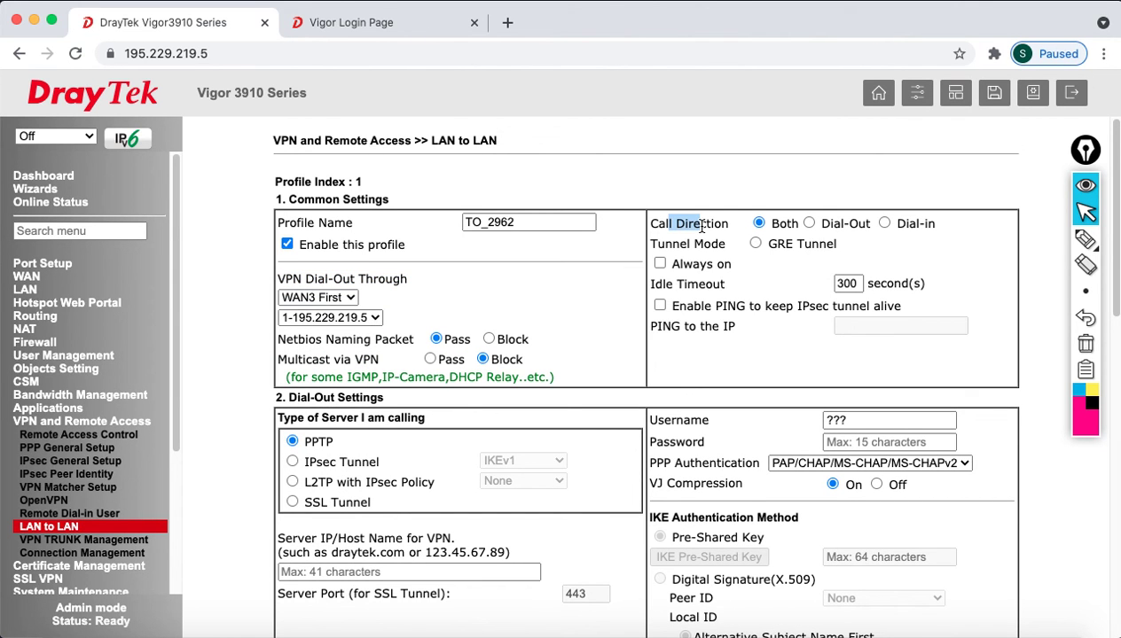
click(884, 224)
scroll(532, 417, down, 5)
drag(288, 239, 383, 239)
- In Dial-In Settings, untick IPsec XAuth, L2TP with IPsec Policy and SSL Tunnel
scroll(501, 417, down, 10)
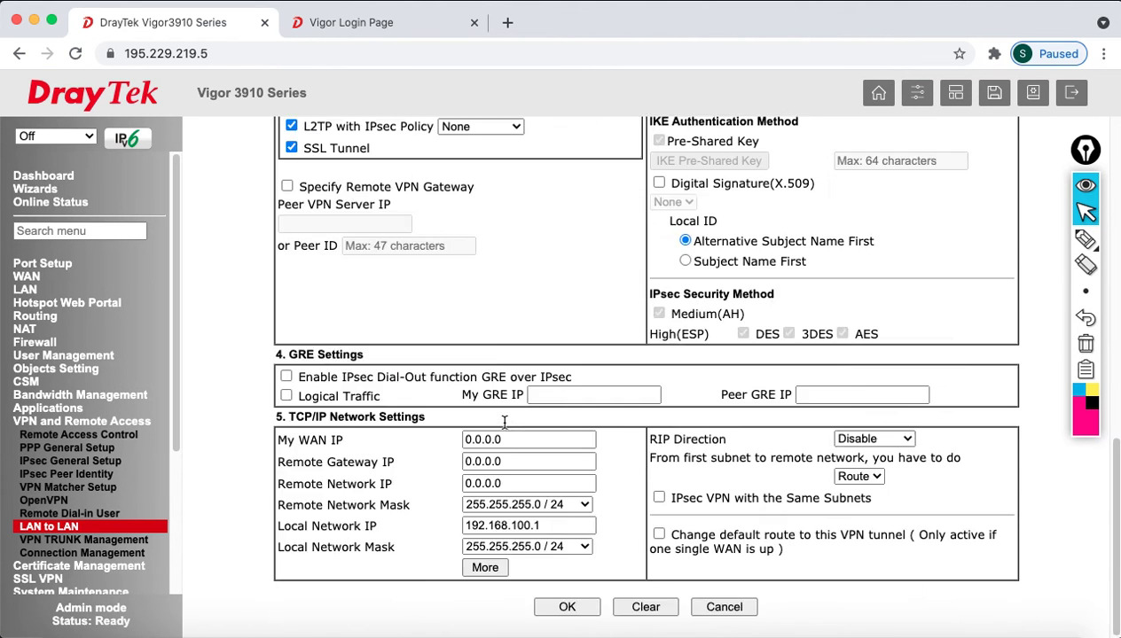
scroll(388, 356, up, 3)
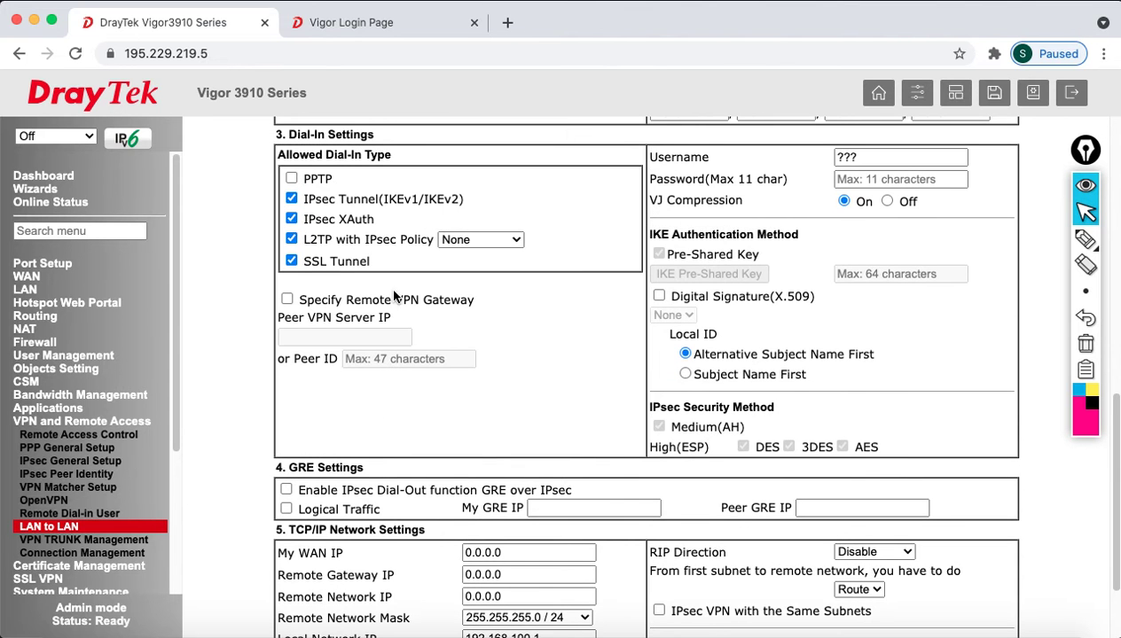
drag(273, 155, 390, 155)
scroll(477, 275, up, 8)
scroll(477, 275, up, 10)
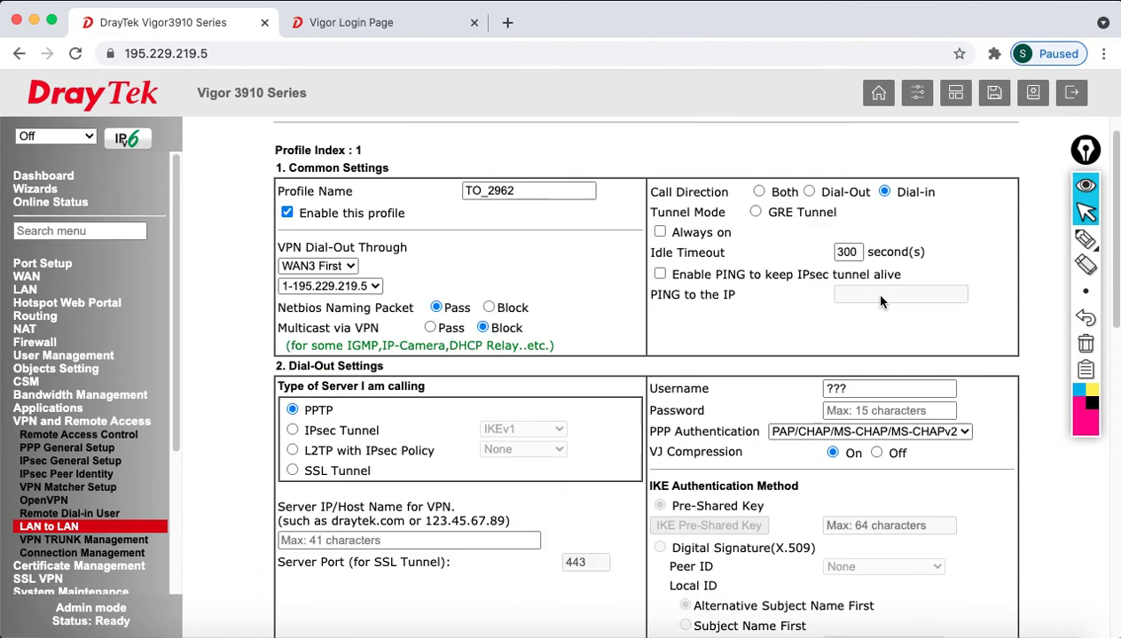
scroll(565, 436, down, 13)
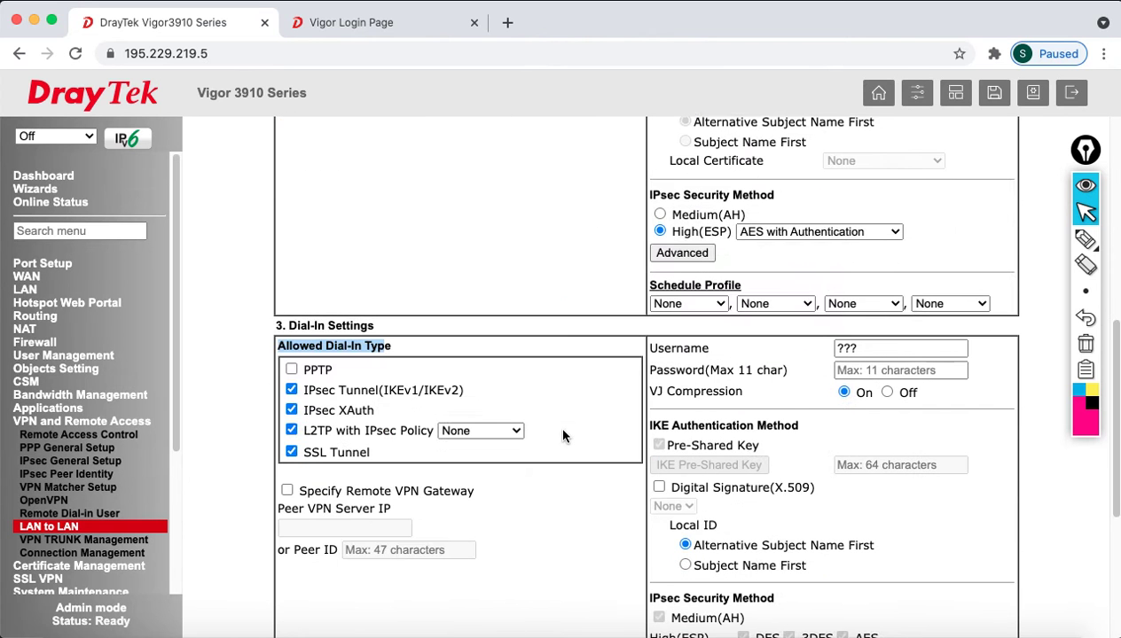
click(621, 359)
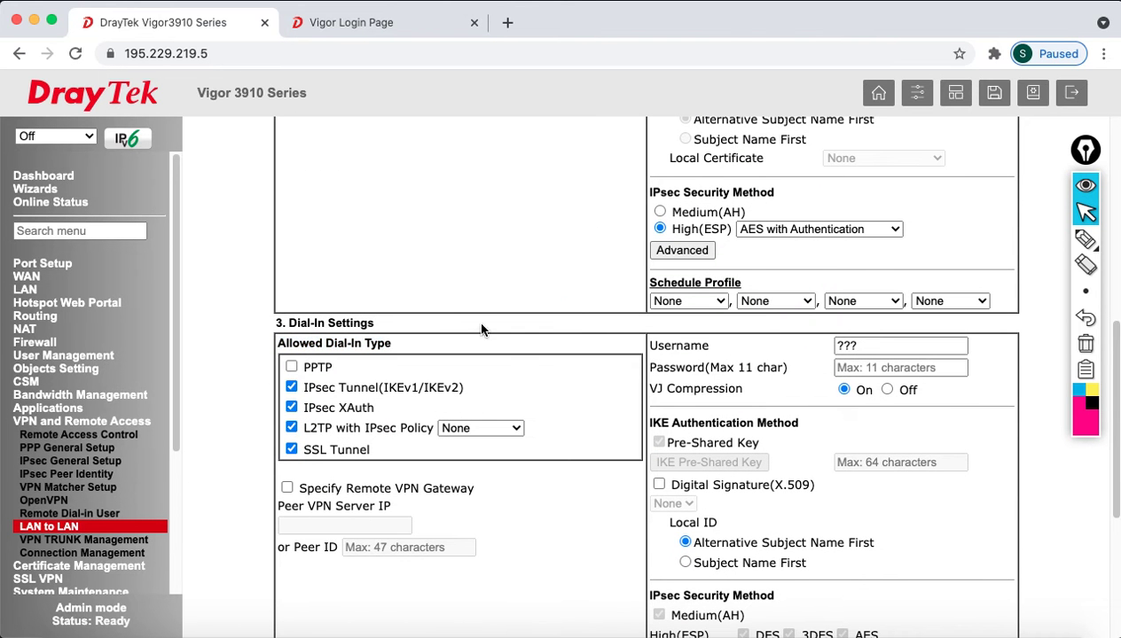
click(292, 408)
click(291, 427)
click(292, 450)
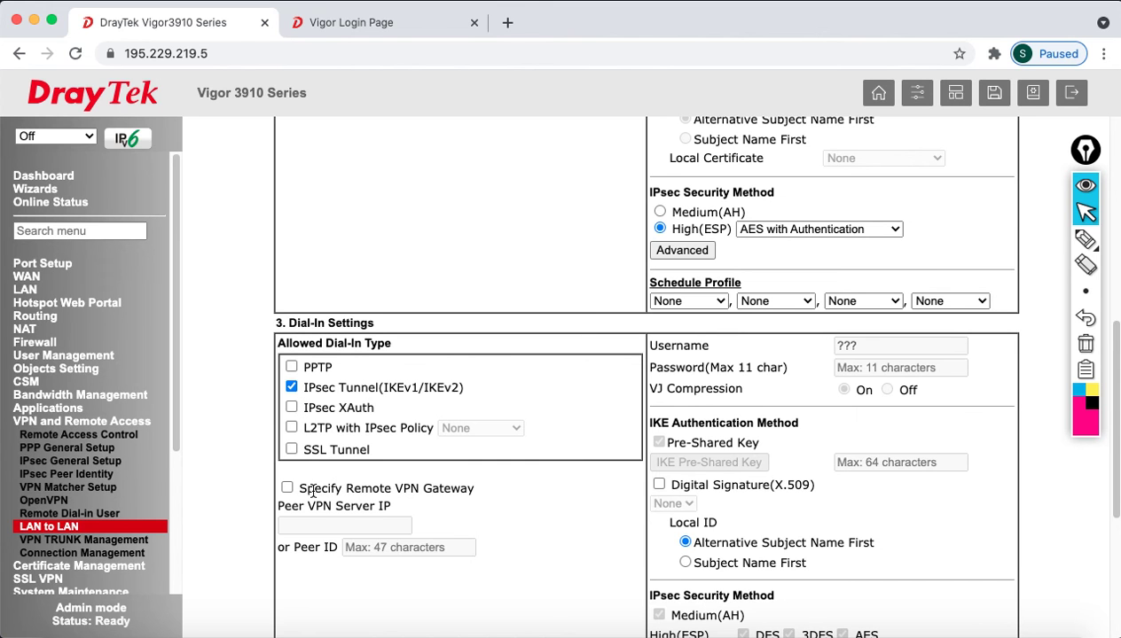
- Require the remote VPN gateway 195.229.219.10 as Peer VPN Server IP, then bring up the pre-shared key entry
click(287, 488)
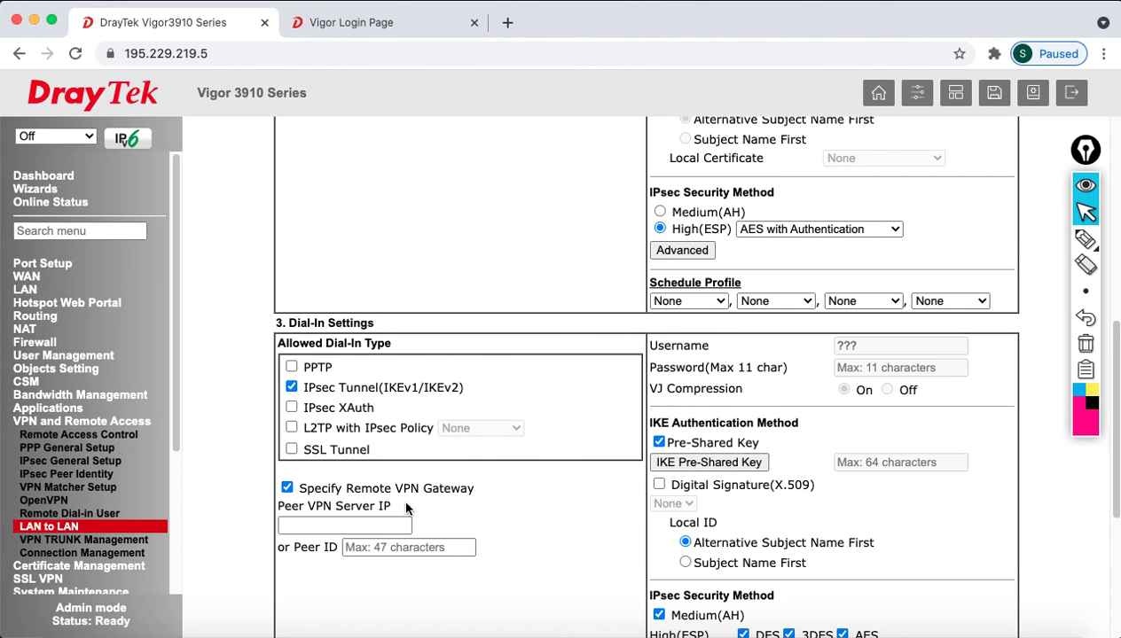
scroll(467, 510, down, 1)
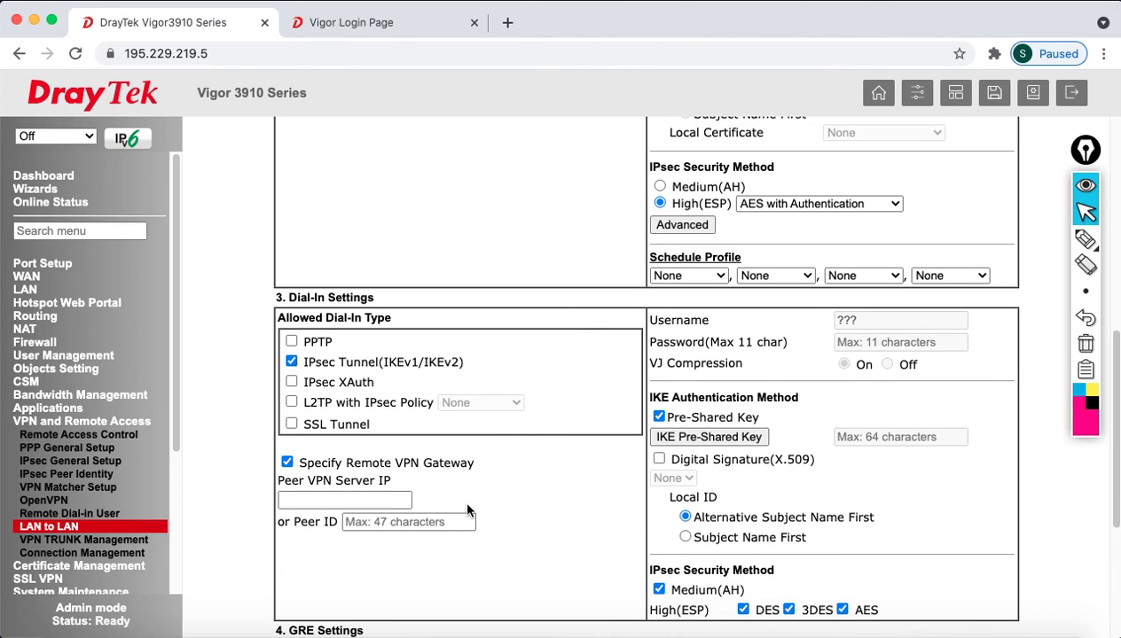
click(387, 500)
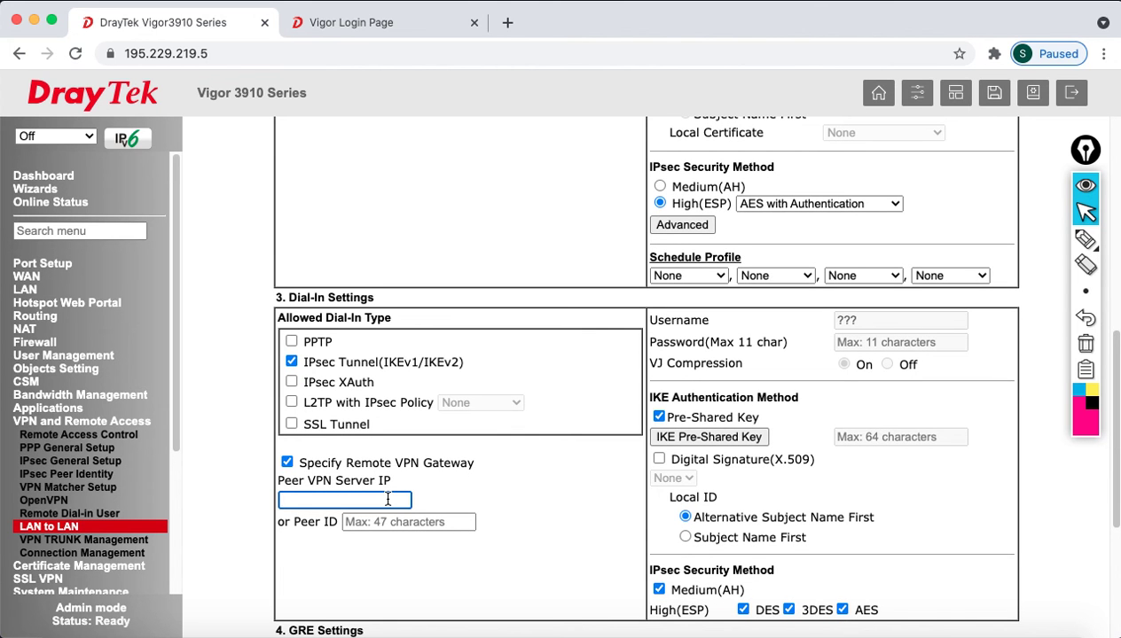
text(195.229.219.10)
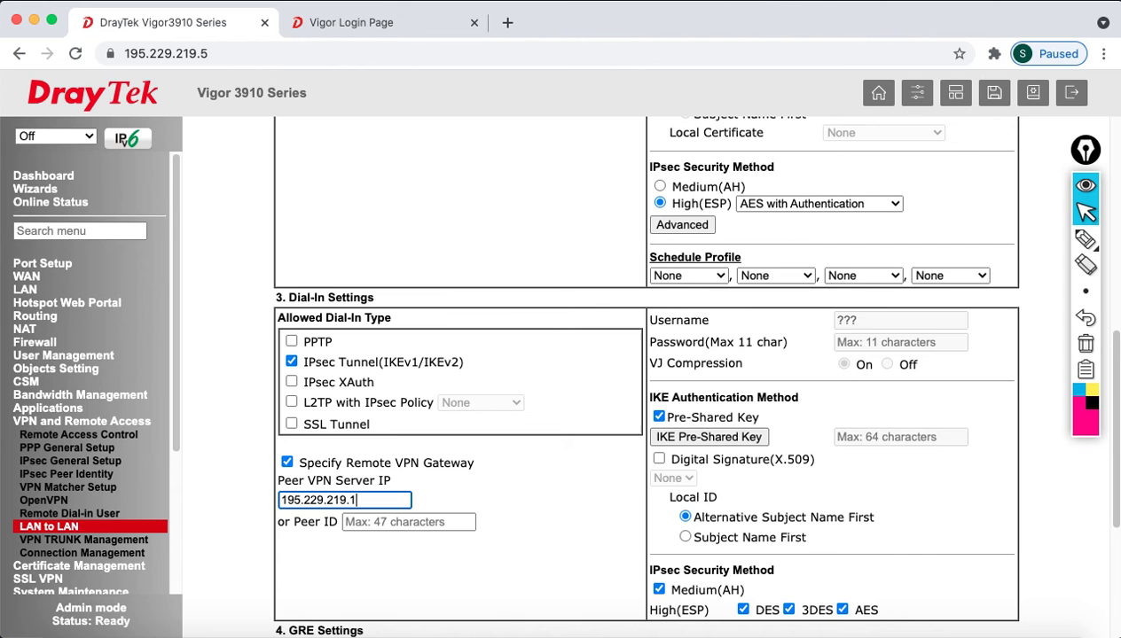
click(522, 511)
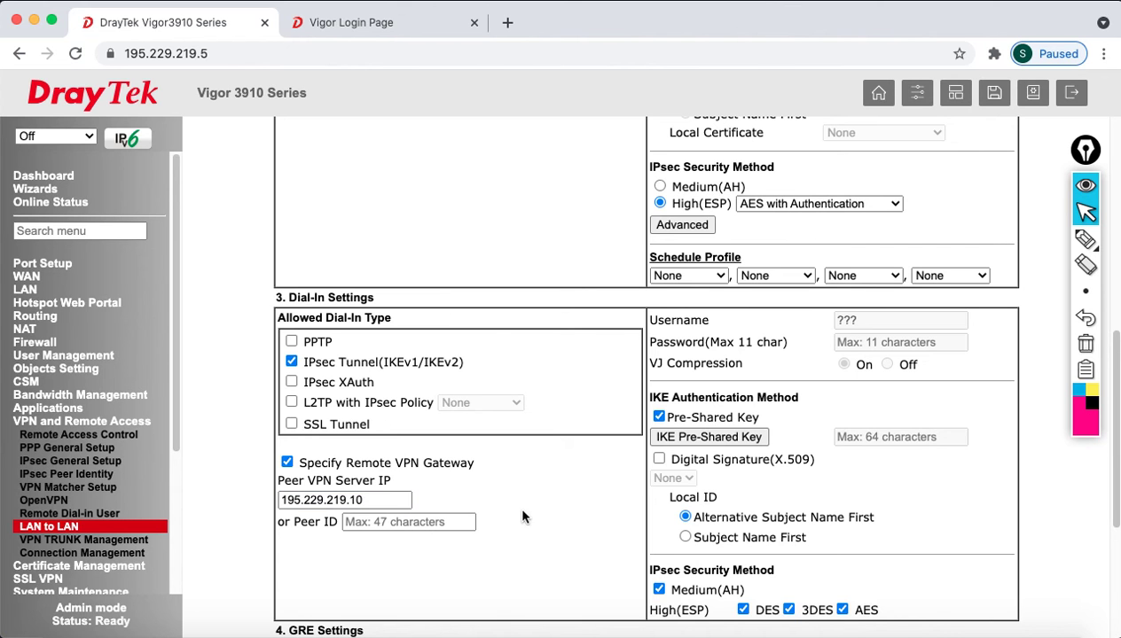
click(730, 438)
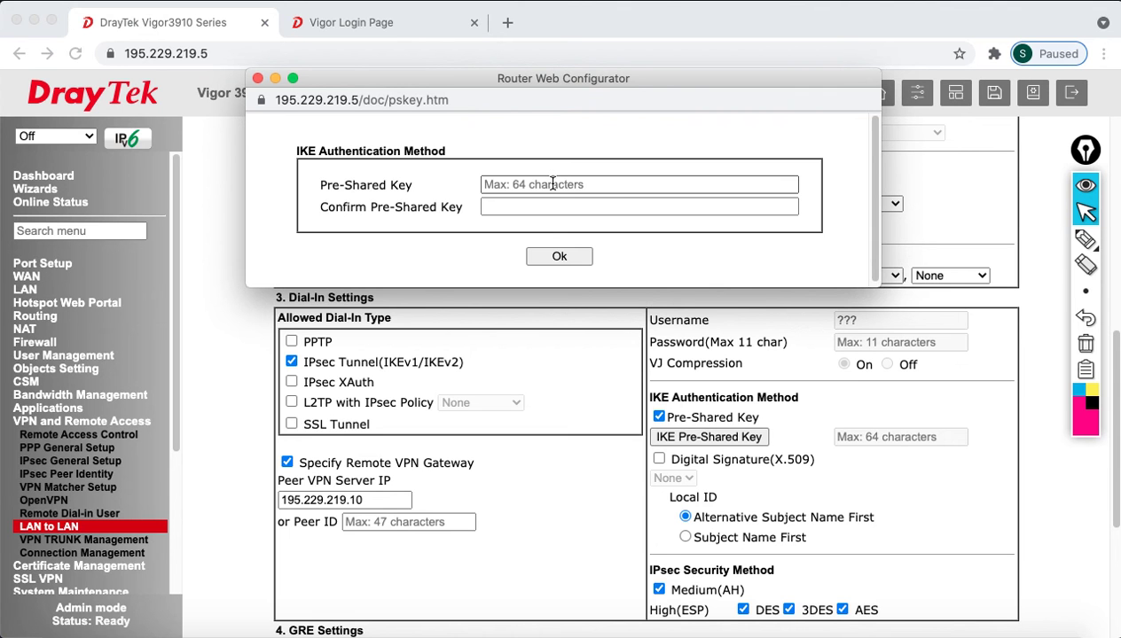
- Enter and confirm the IKE pre-shared key, then save it back to the TO_2962 profile
click(552, 184)
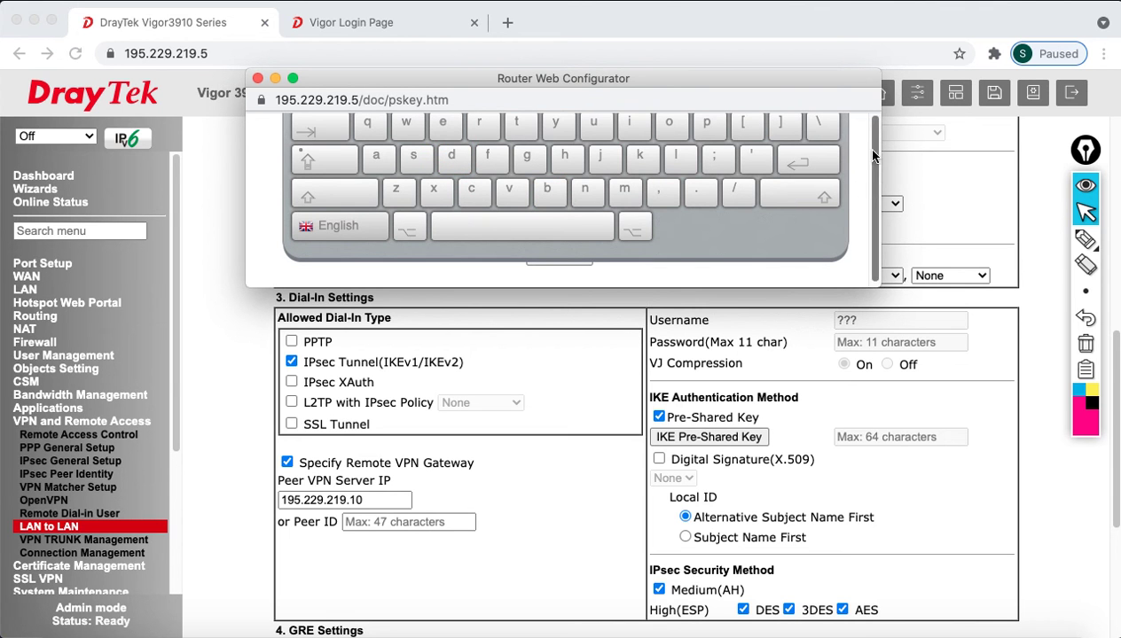
drag(790, 290, 792, 431)
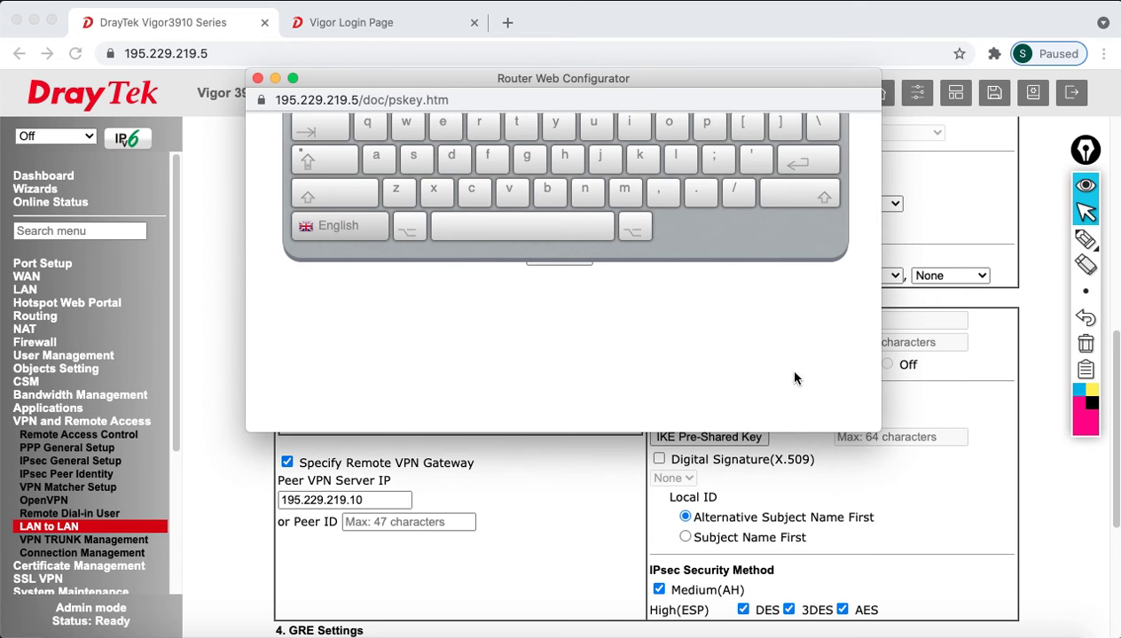
click(660, 284)
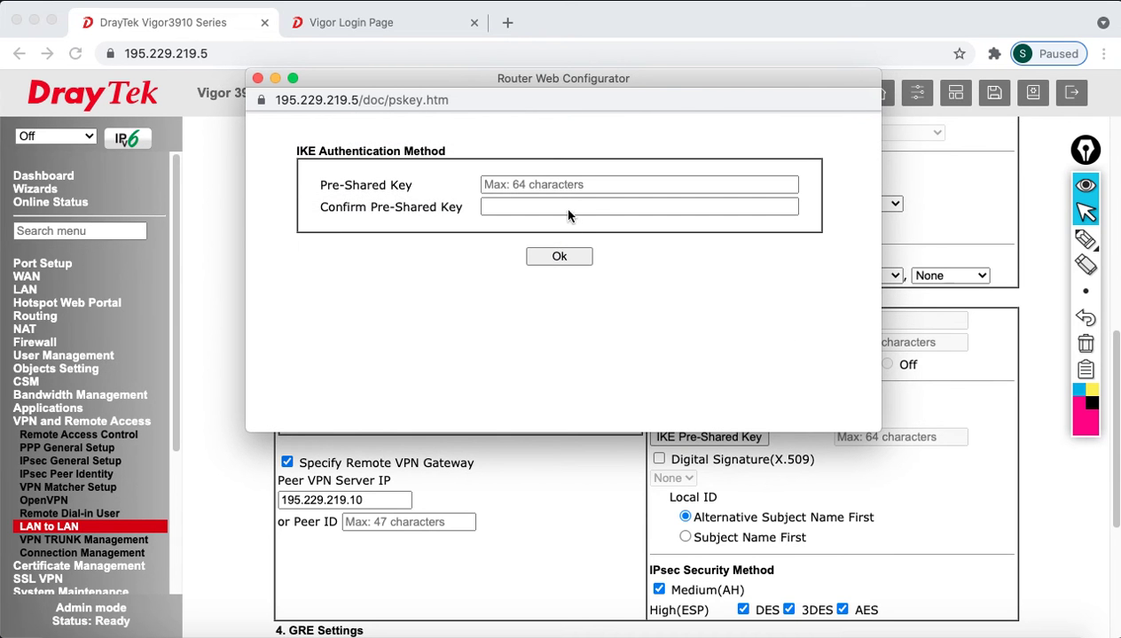
click(551, 185)
text(a)
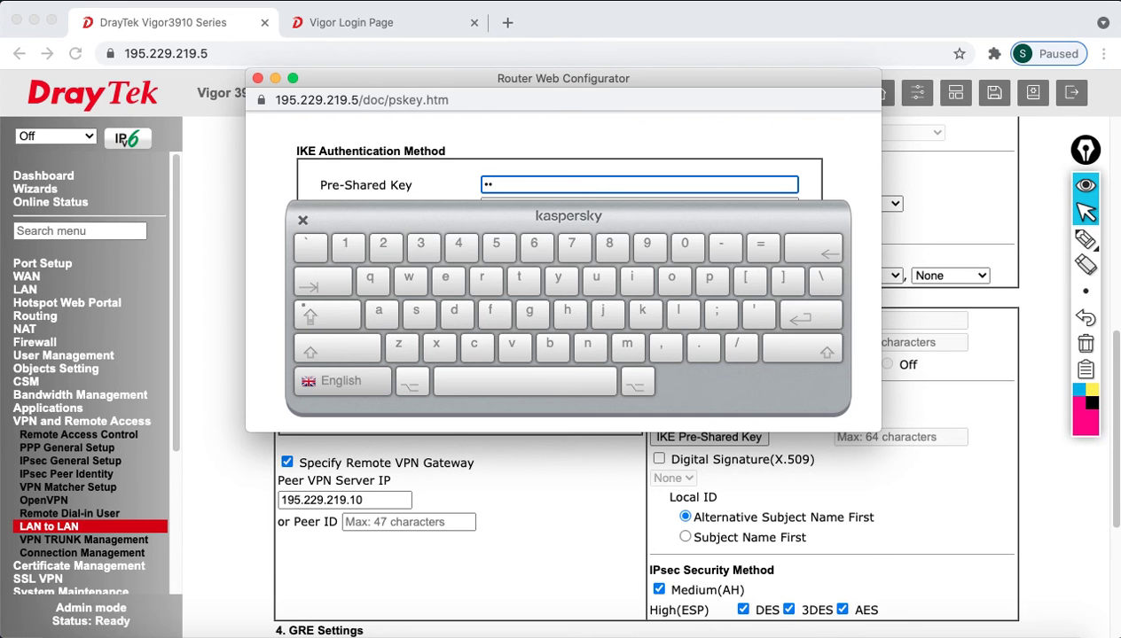
text(aaaaaaa)
key(Tab)
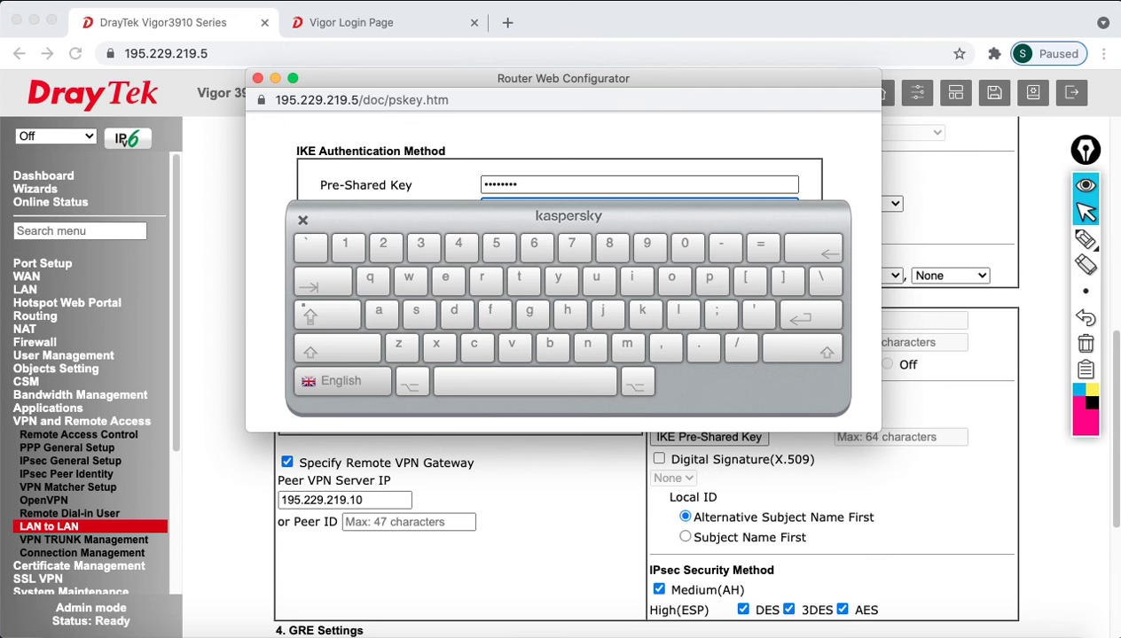
click(302, 220)
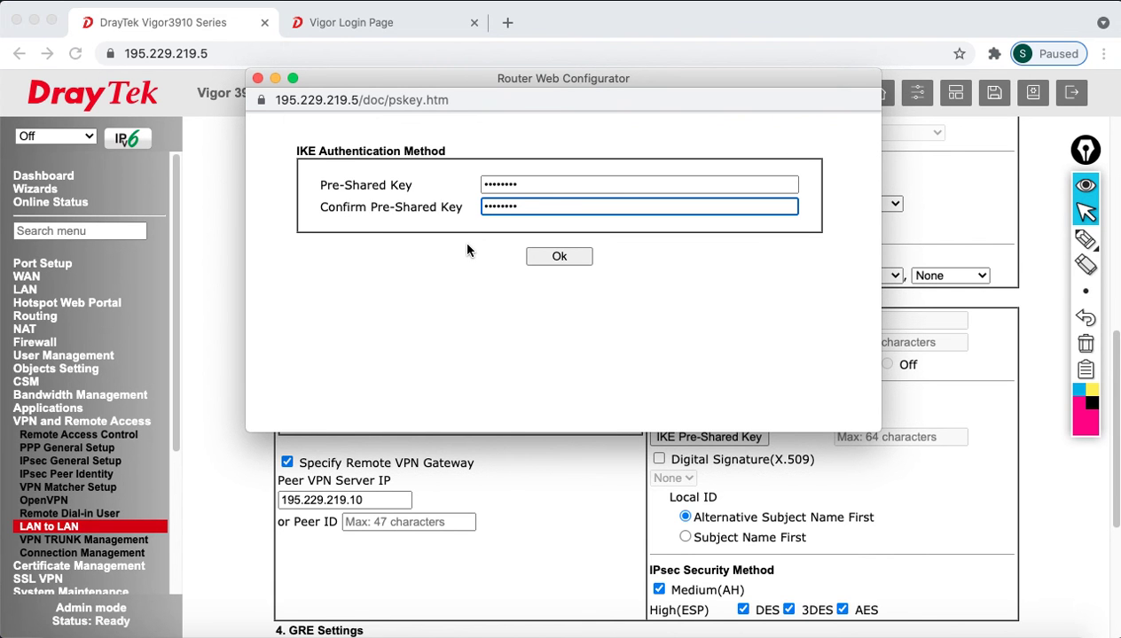
click(581, 255)
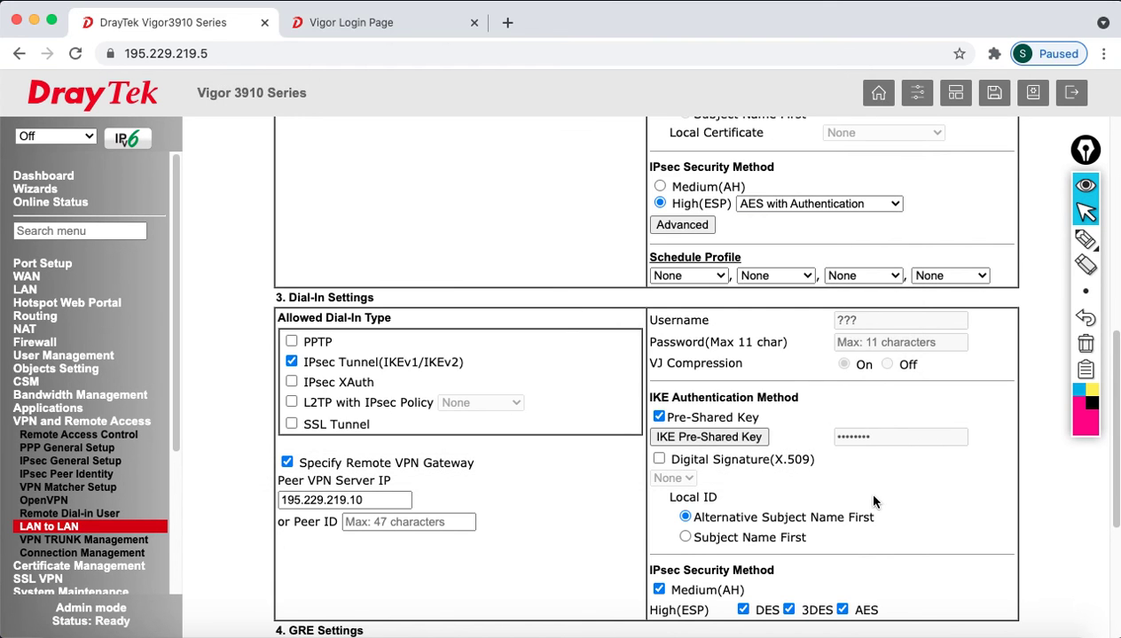
scroll(884, 508, down, 3)
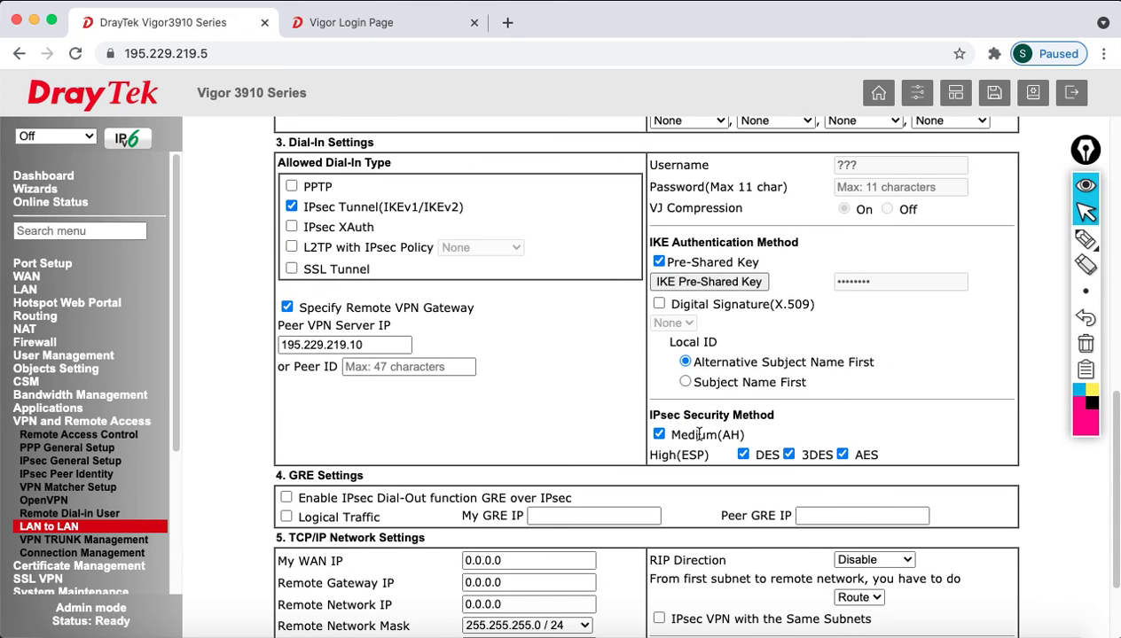
drag(681, 415, 775, 417)
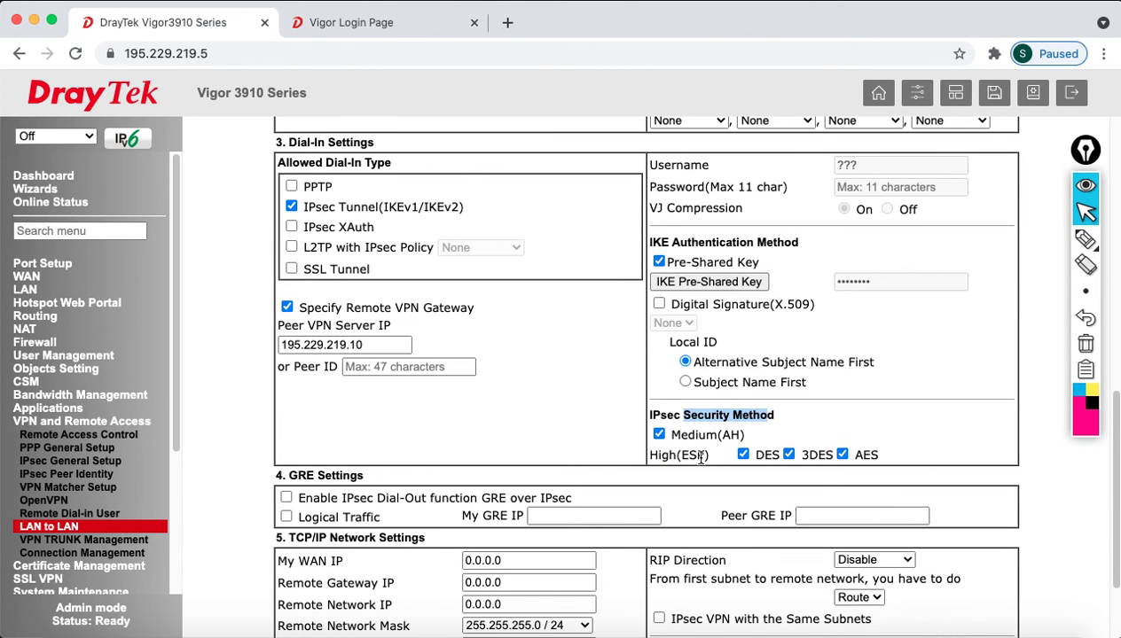
double_click(703, 456)
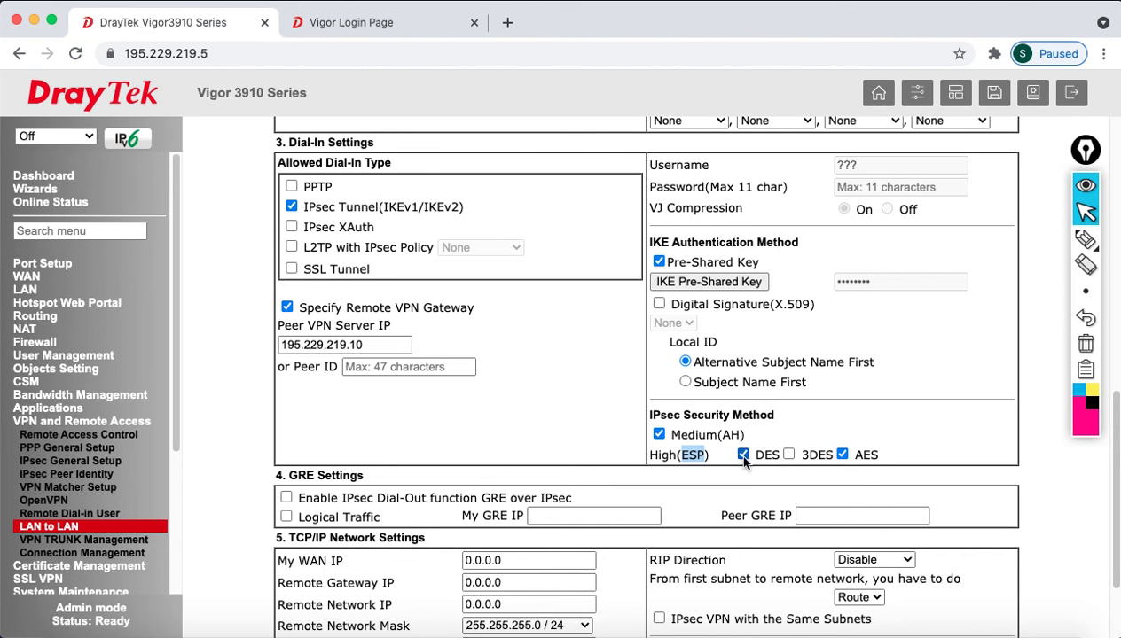
click(789, 455)
scroll(899, 427, down, 1)
scroll(900, 427, down, 3)
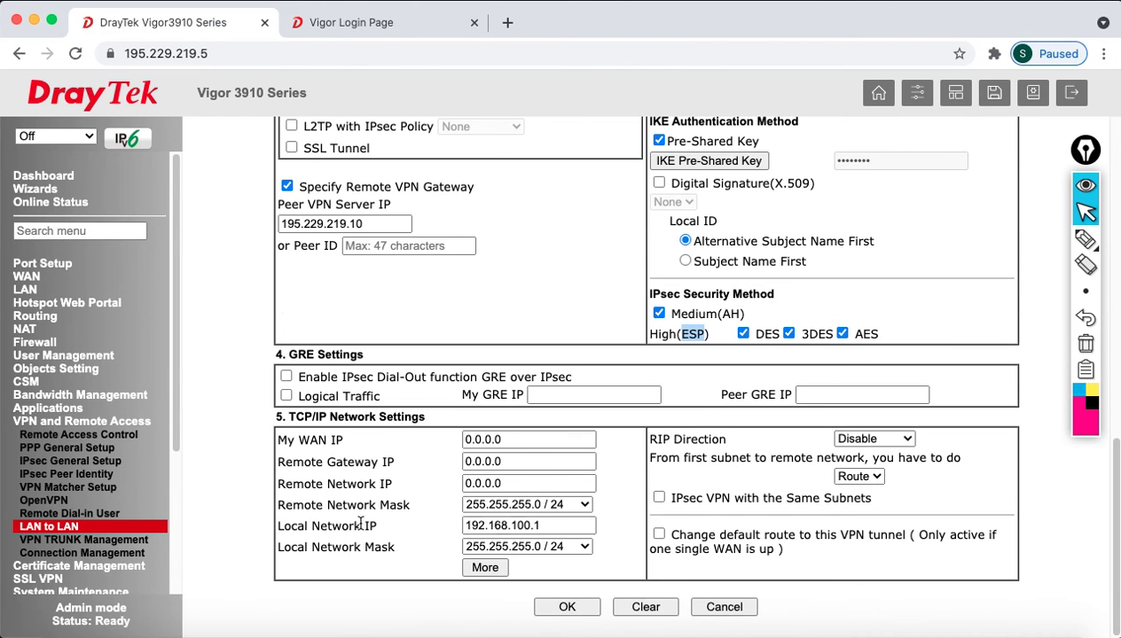
drag(545, 526, 431, 529)
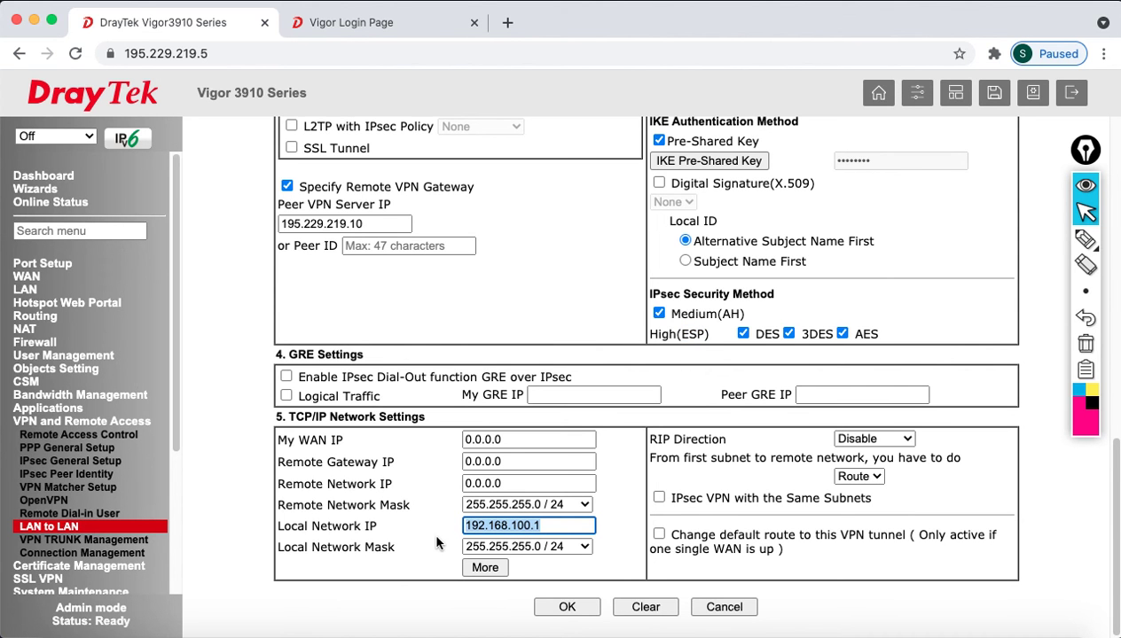
- Replace the remote network IP with 192.168.200.1
drag(586, 483, 367, 480)
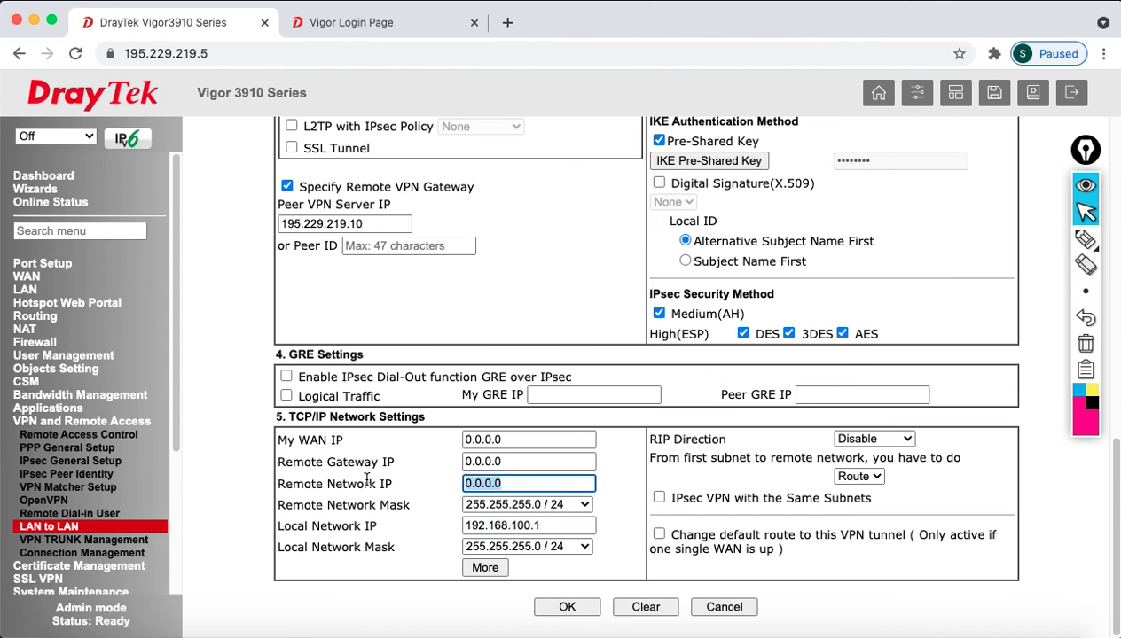
text(192.168.200.1)
click(616, 490)
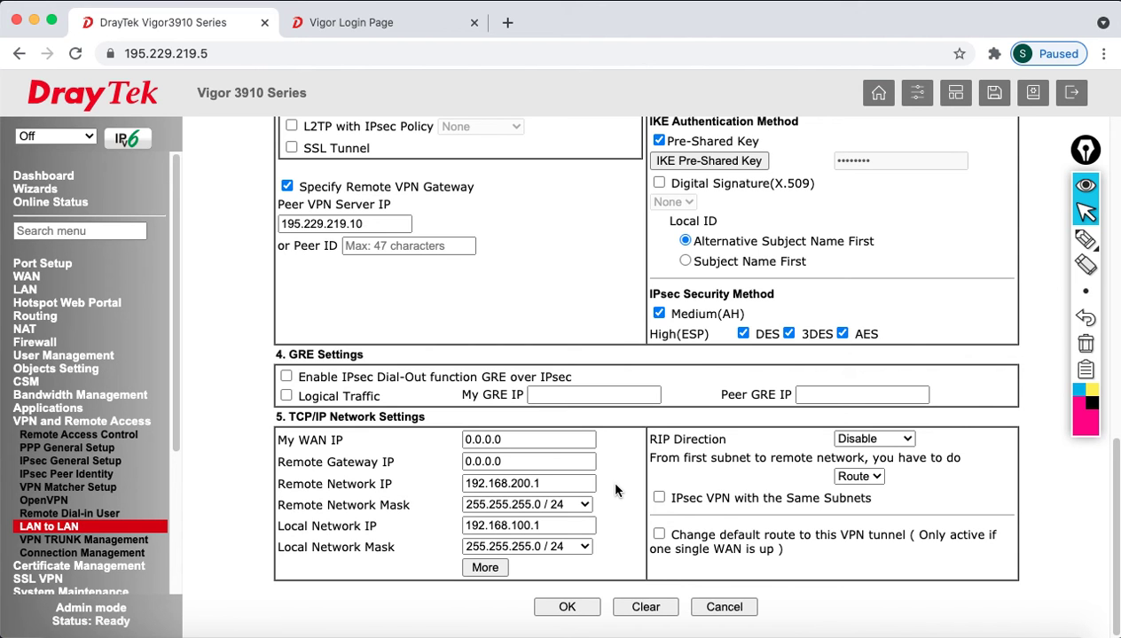
- In the extra remote networks list, start entering network IP 192.168.30.1
click(485, 570)
click(494, 268)
text(192.168.30.1)
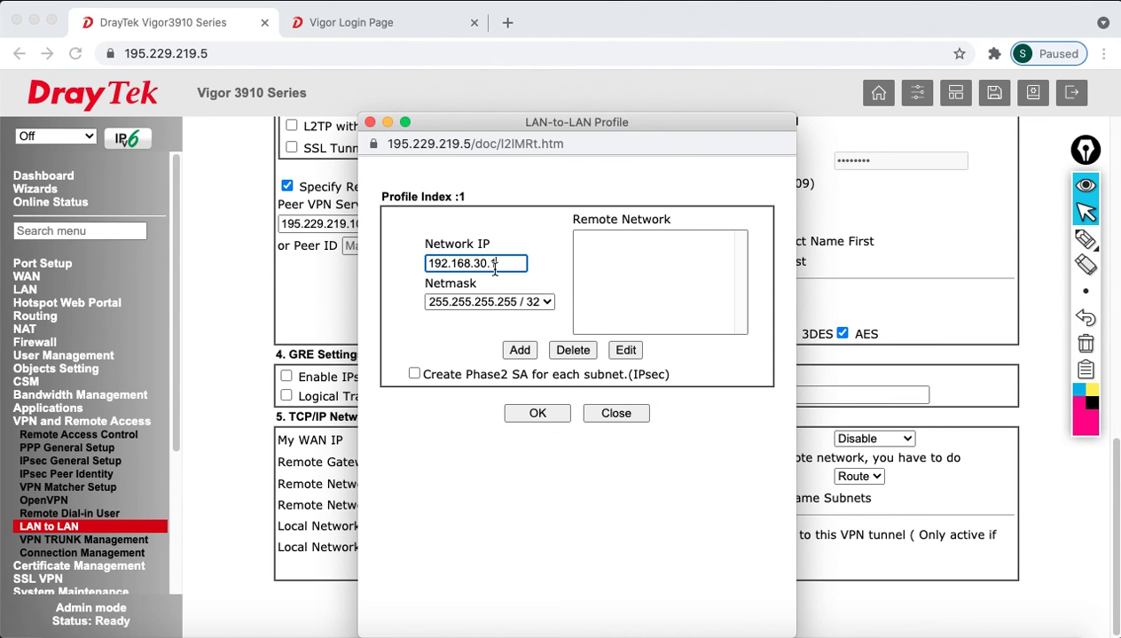
- Add 192.168.30.1 with netmask 255.255.255.0 / 24 to the remote networks and close the list
click(512, 302)
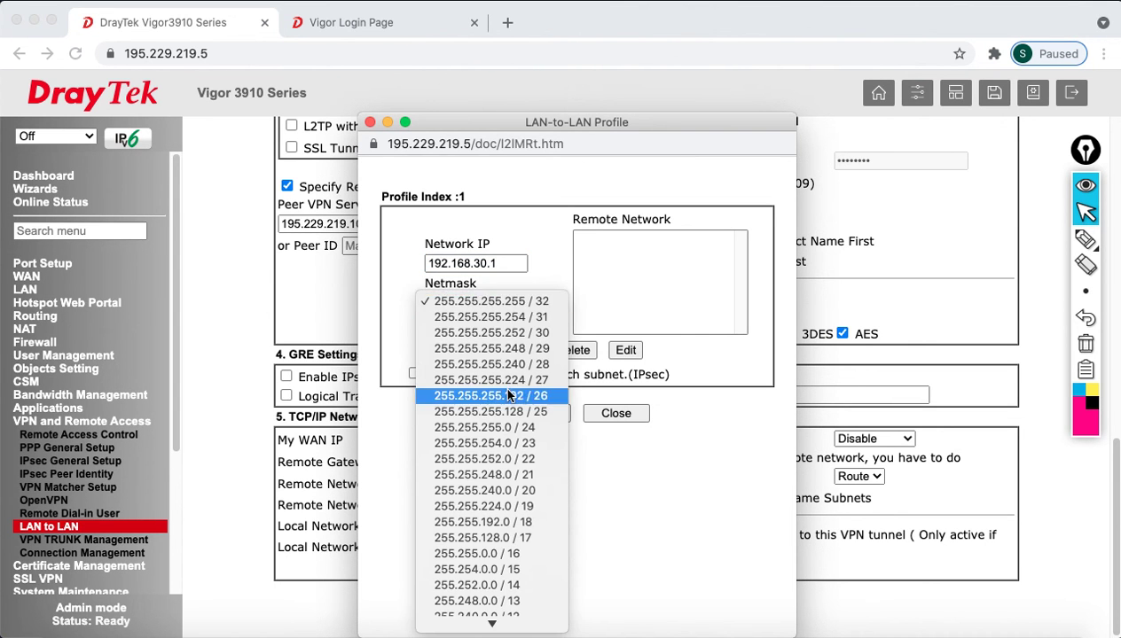
click(514, 428)
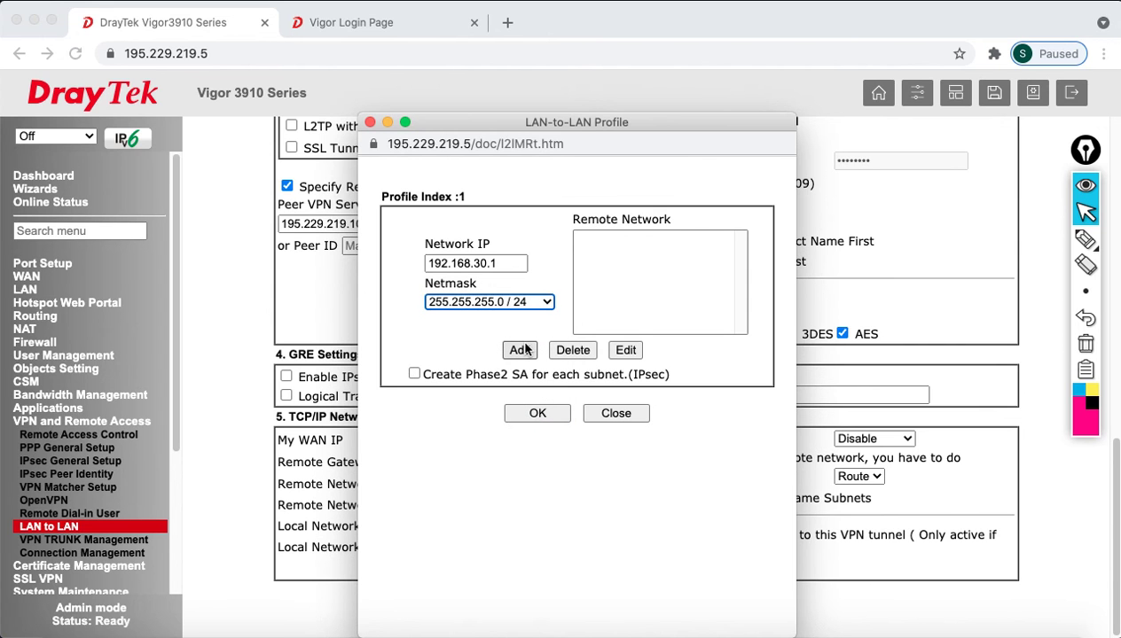
click(520, 351)
click(537, 414)
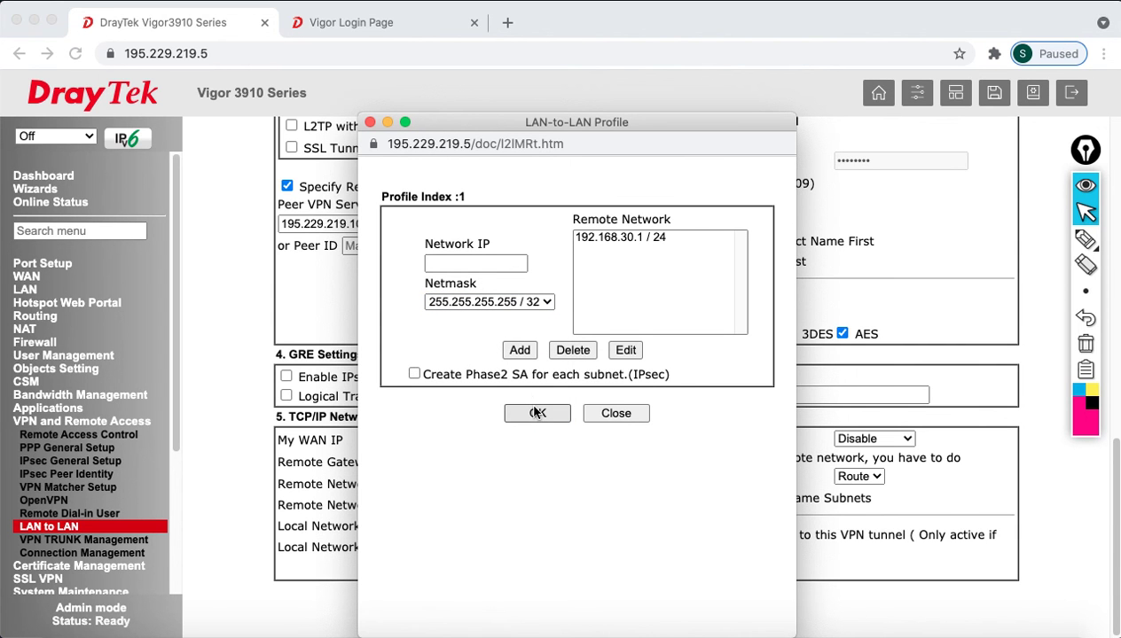
click(616, 414)
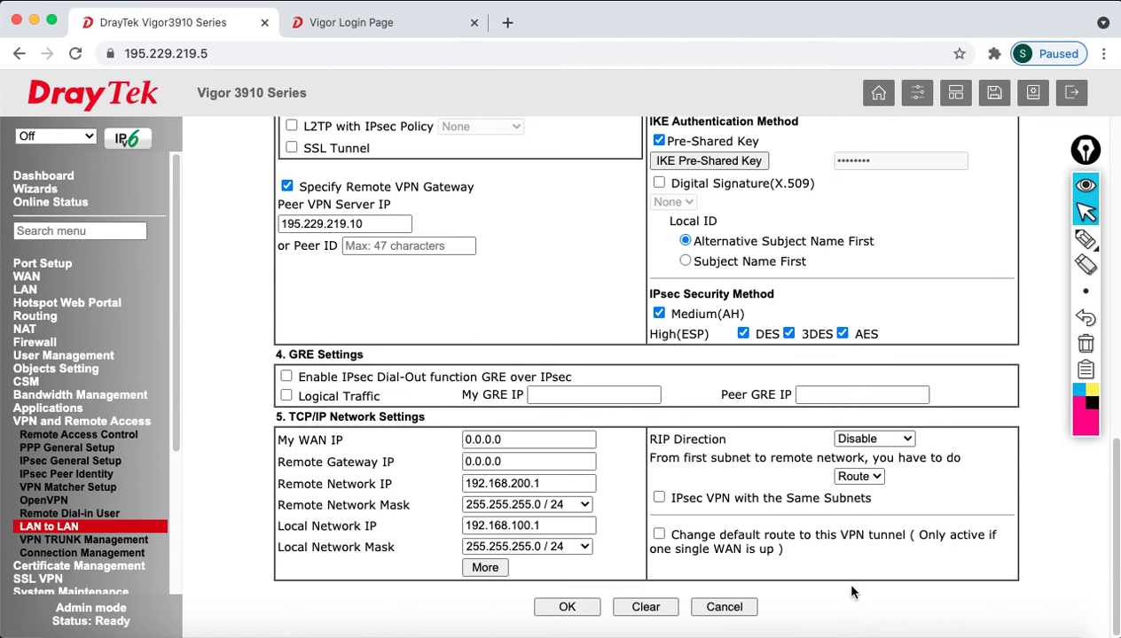
- Save the TO_2962 profile and return to the LAN-to-LAN profile list
click(586, 608)
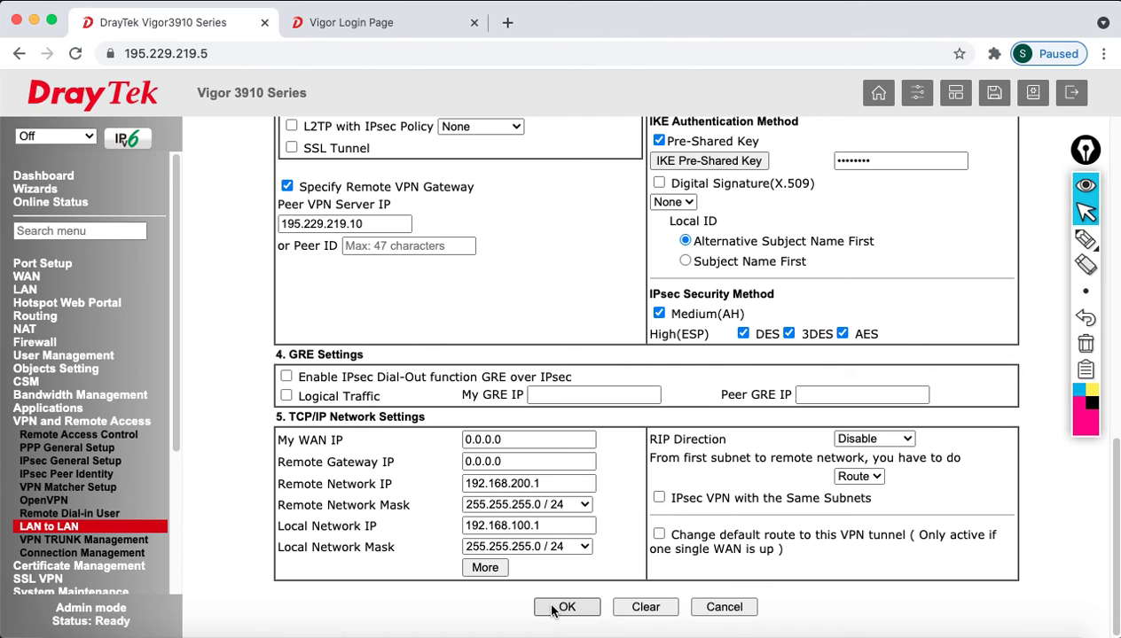
click(551, 608)
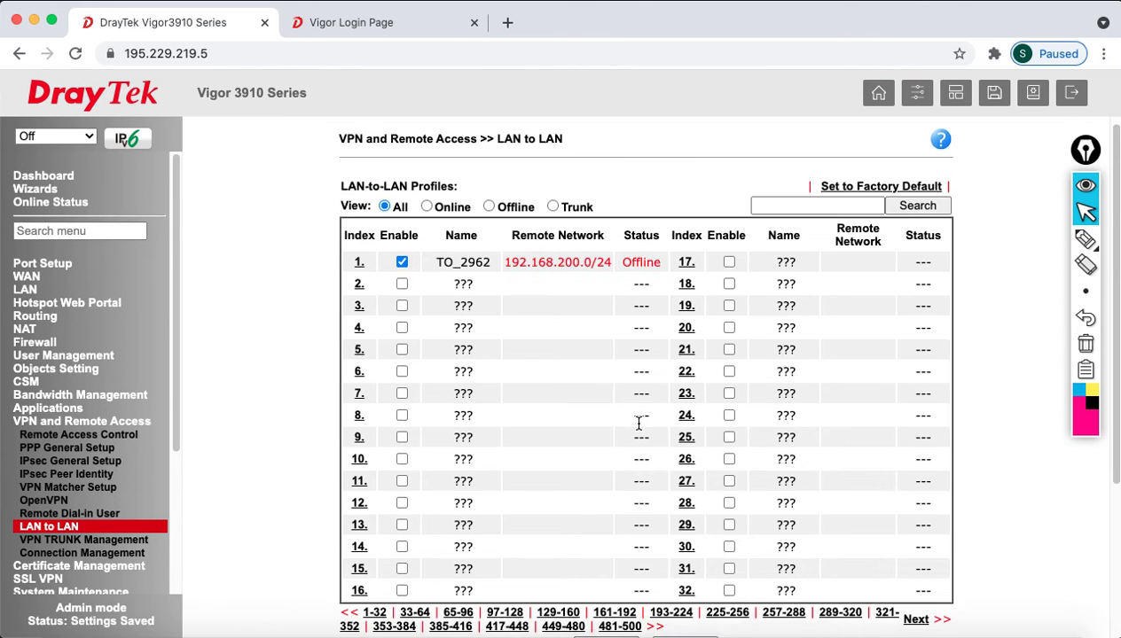
scroll(639, 489, down, 5)
click(609, 434)
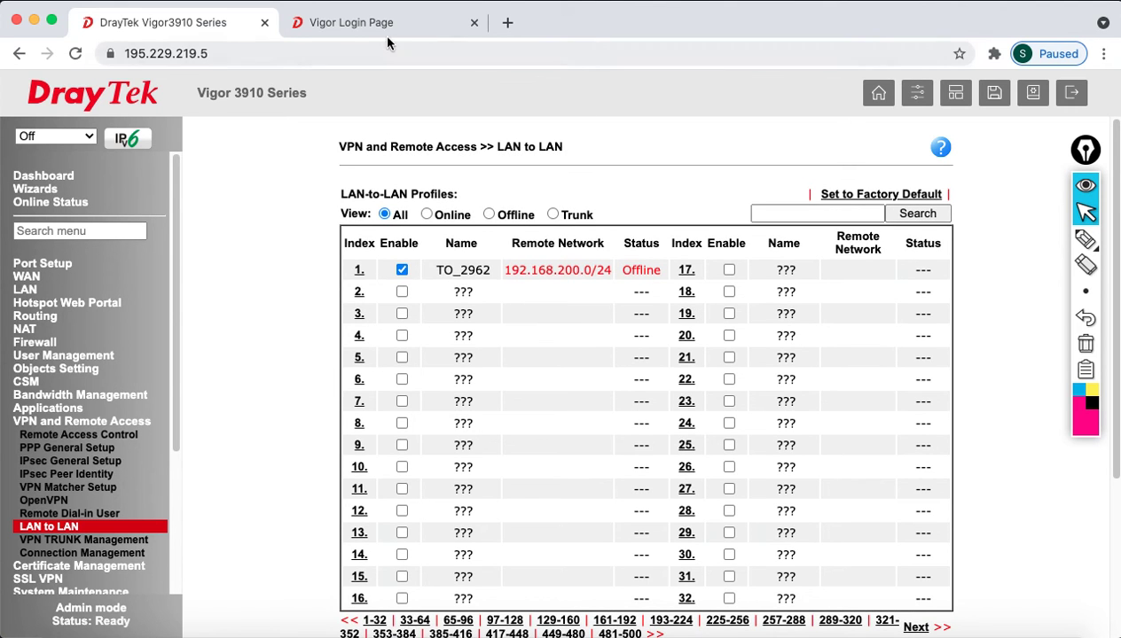
- Log in to the Vigor2962 as admin with its password and dismiss the default-password warning
click(391, 25)
click(644, 258)
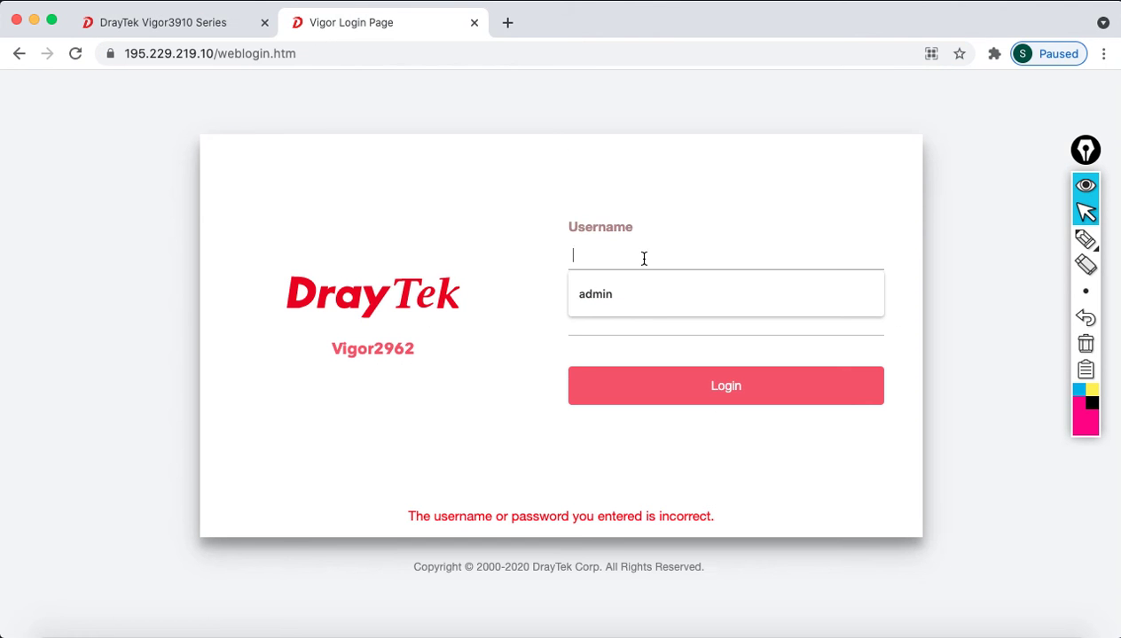
text(admin)
key(Tab)
text(***)
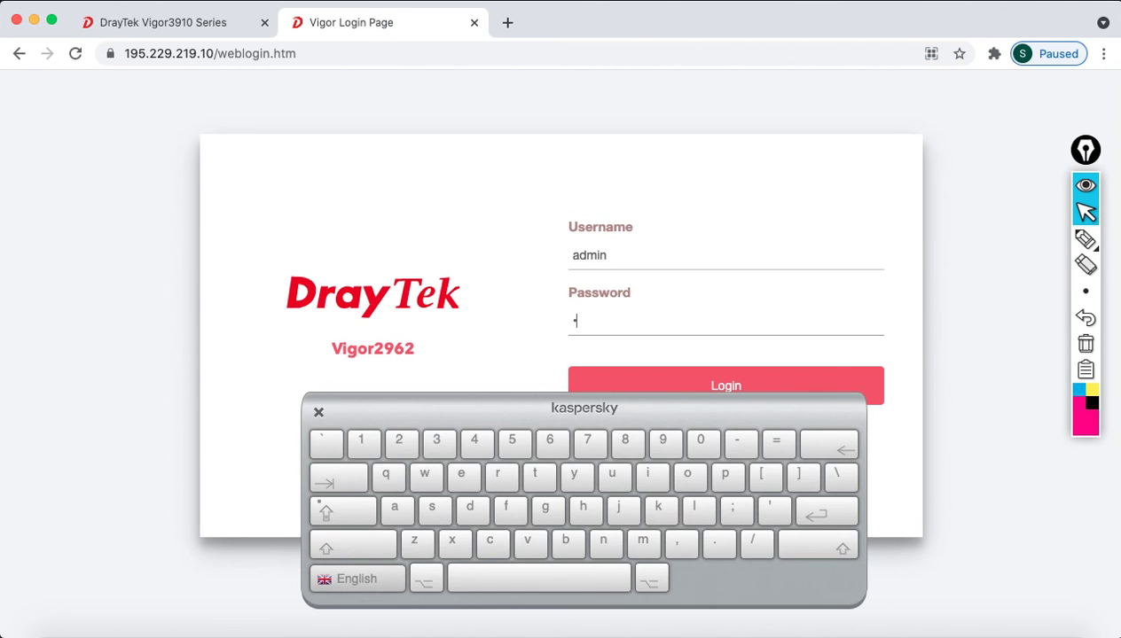
text(**)
click(318, 412)
click(630, 400)
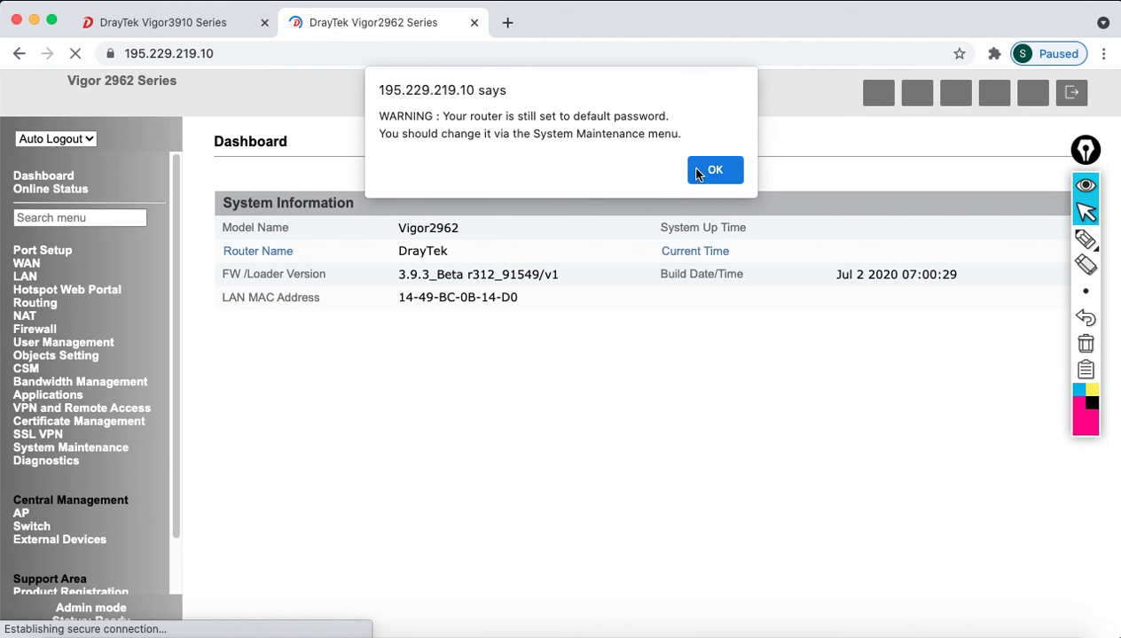
click(706, 171)
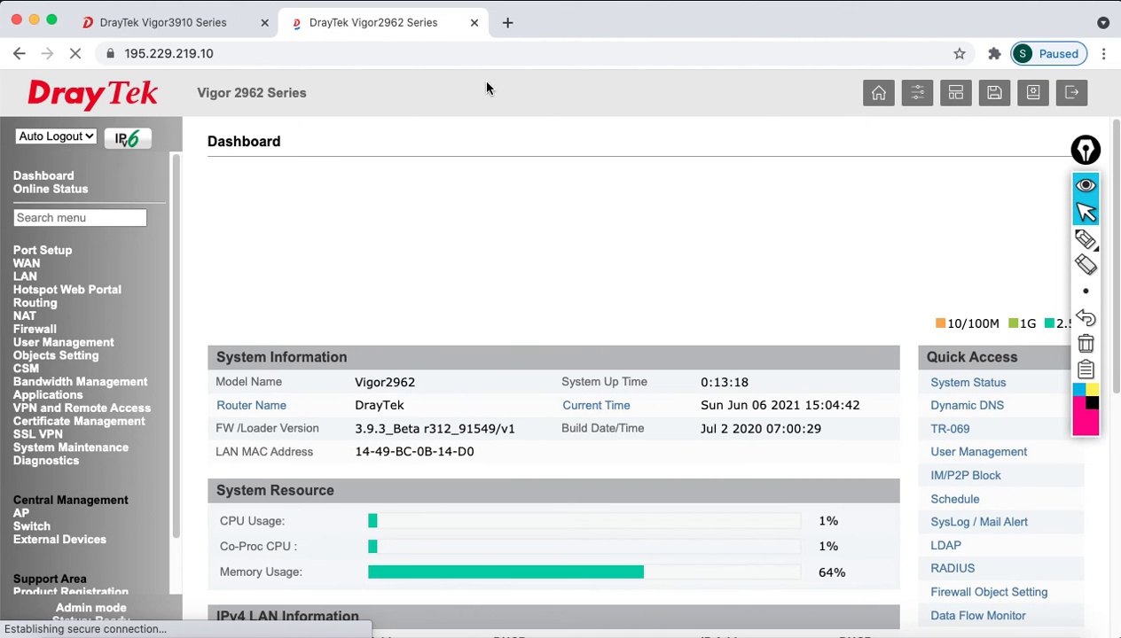
- Set Auto Logout to Off, save Remote Access Control with all VPN services on, and reboot
click(63, 137)
click(62, 153)
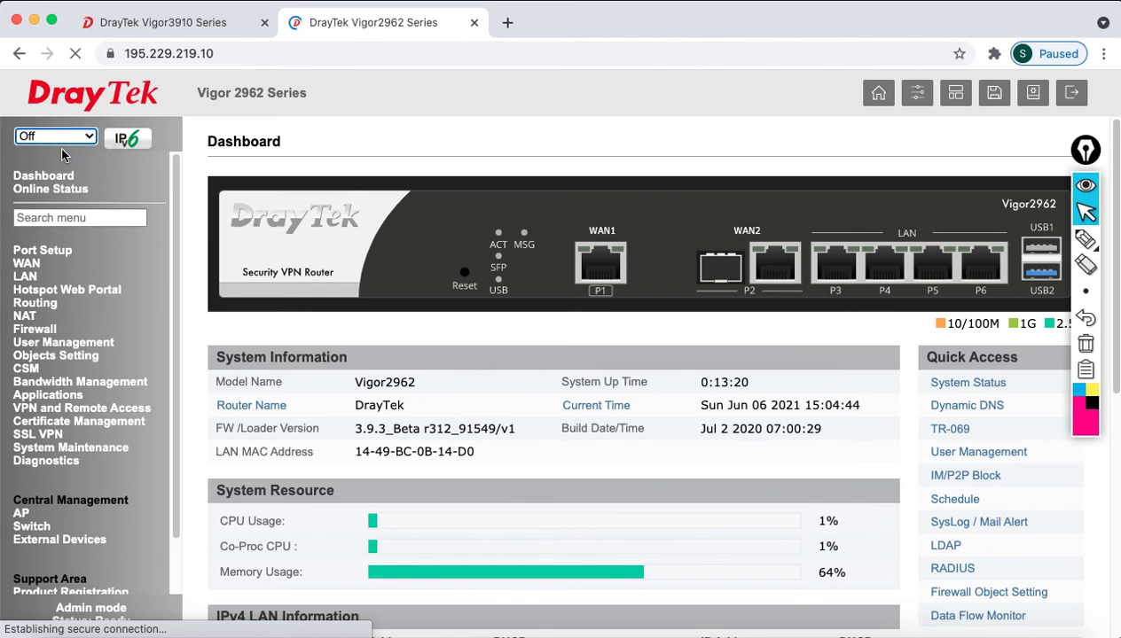
click(53, 409)
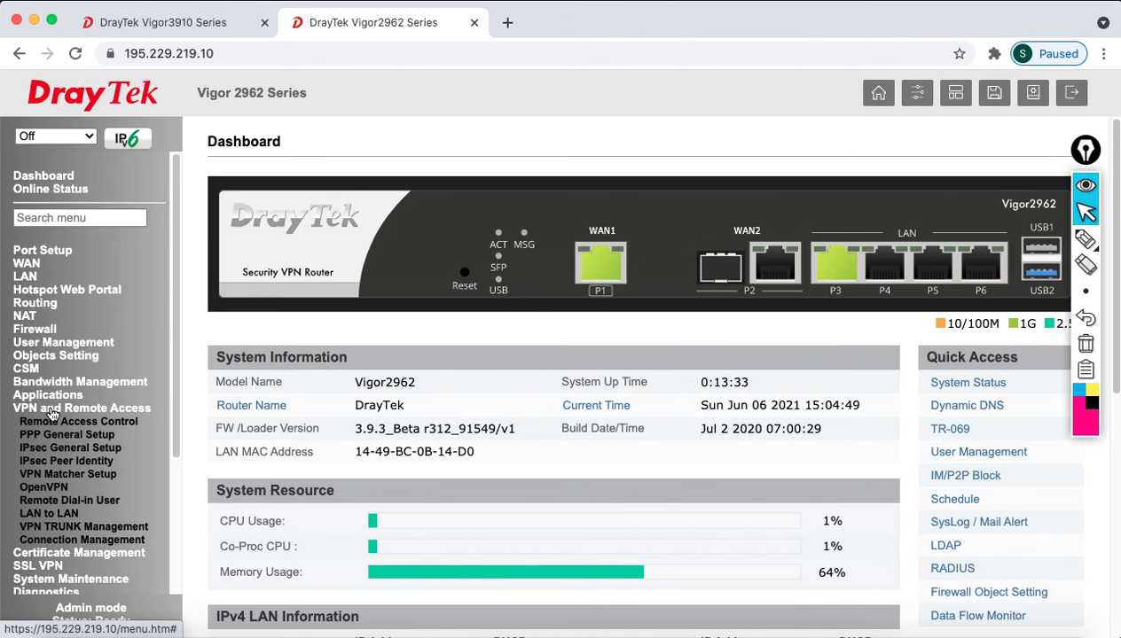
click(55, 423)
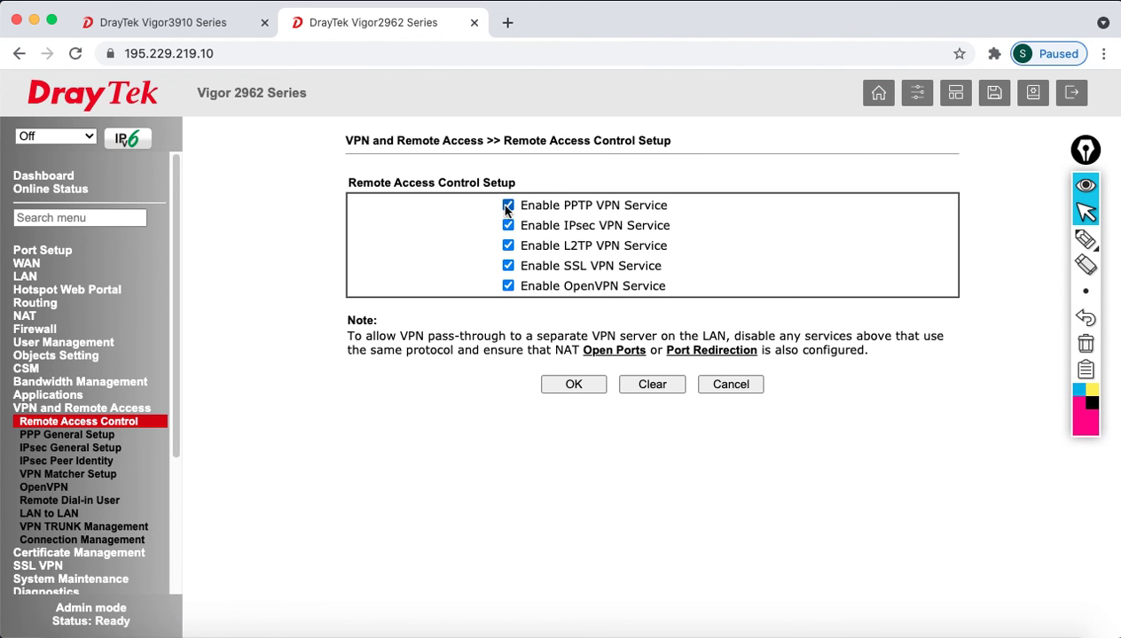
click(581, 384)
click(652, 321)
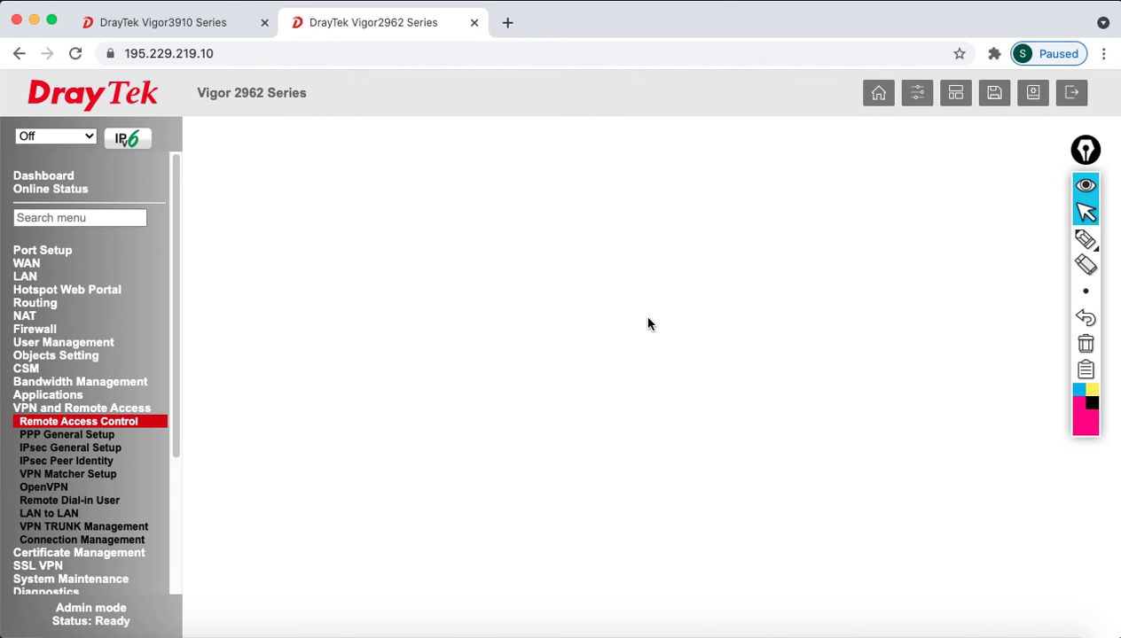
- Rerun the Terminal ping against 195.229.219.10, then bring the browser back into view
click(805, 633)
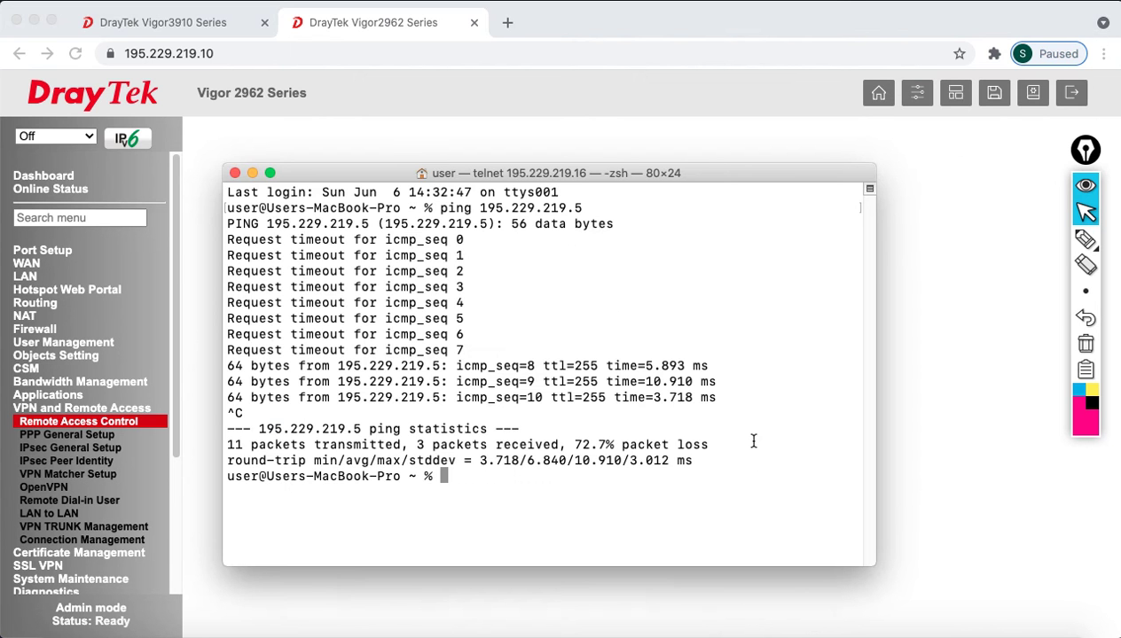
key(Up)
key(BackSpace)
text(10)
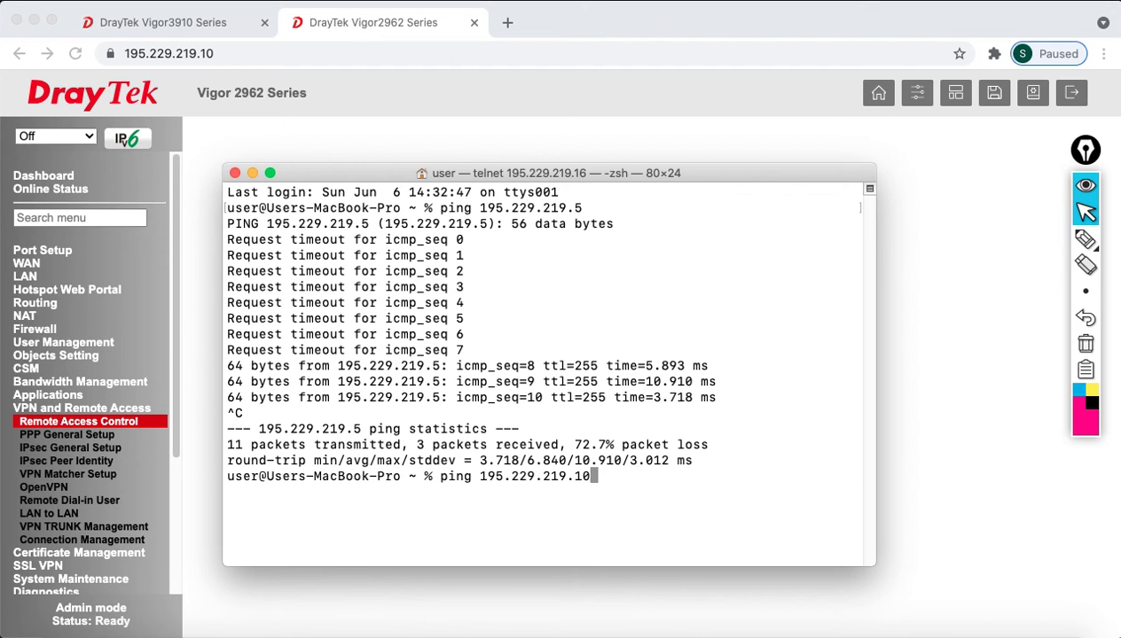
key(Return)
drag(622, 164, 716, 243)
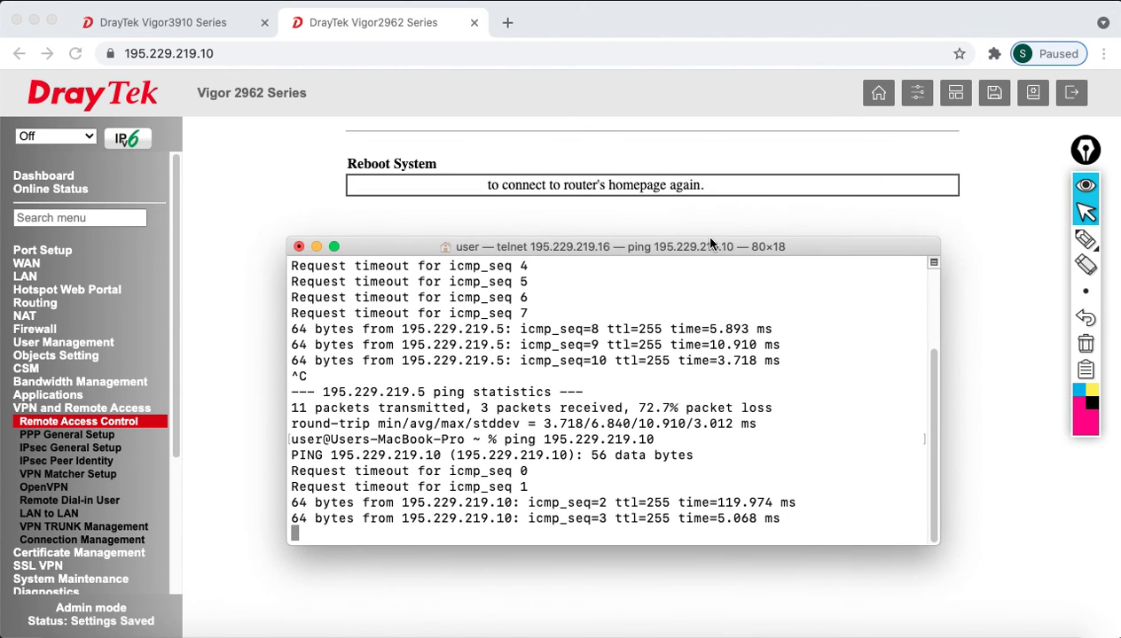
click(966, 282)
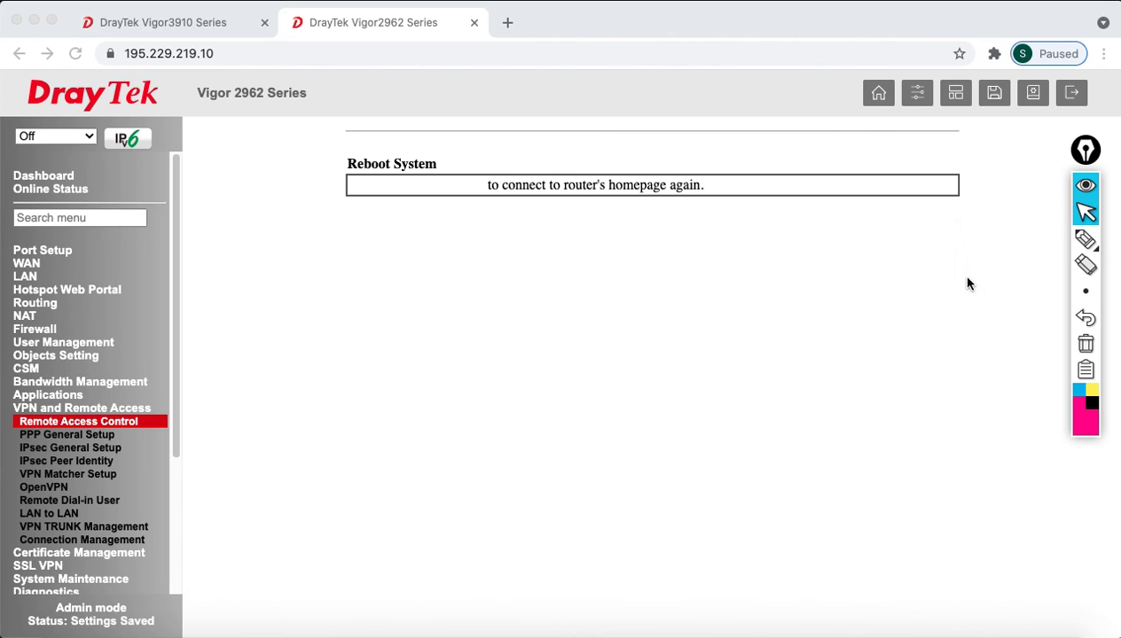
- Reload the page after reboot, log in as admin with the password, and dismiss the warning
click(74, 54)
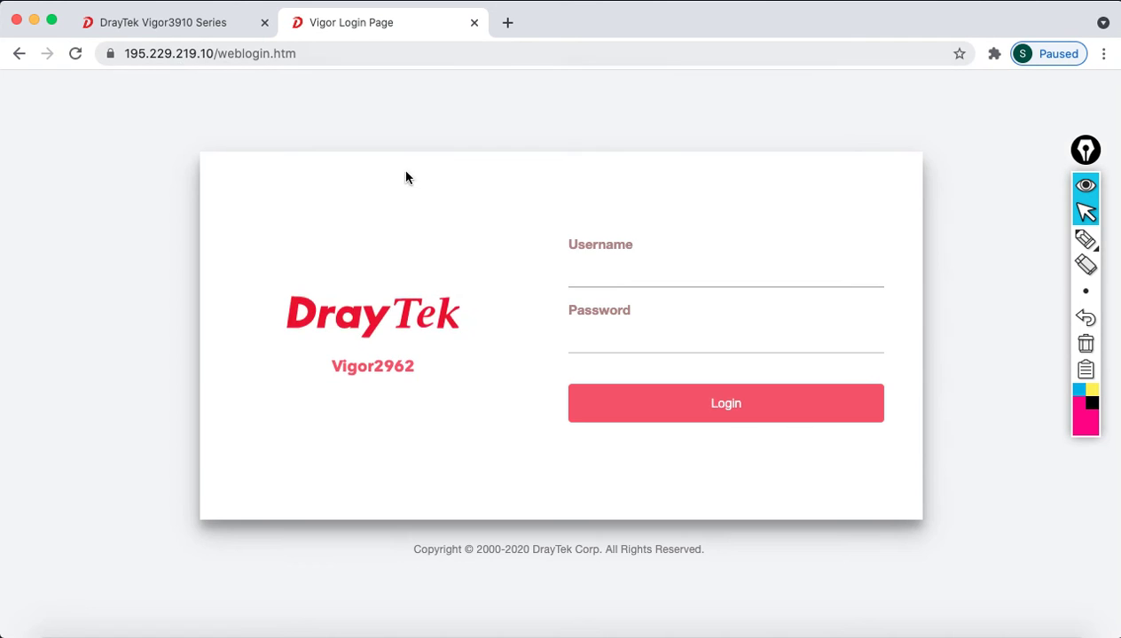
click(620, 282)
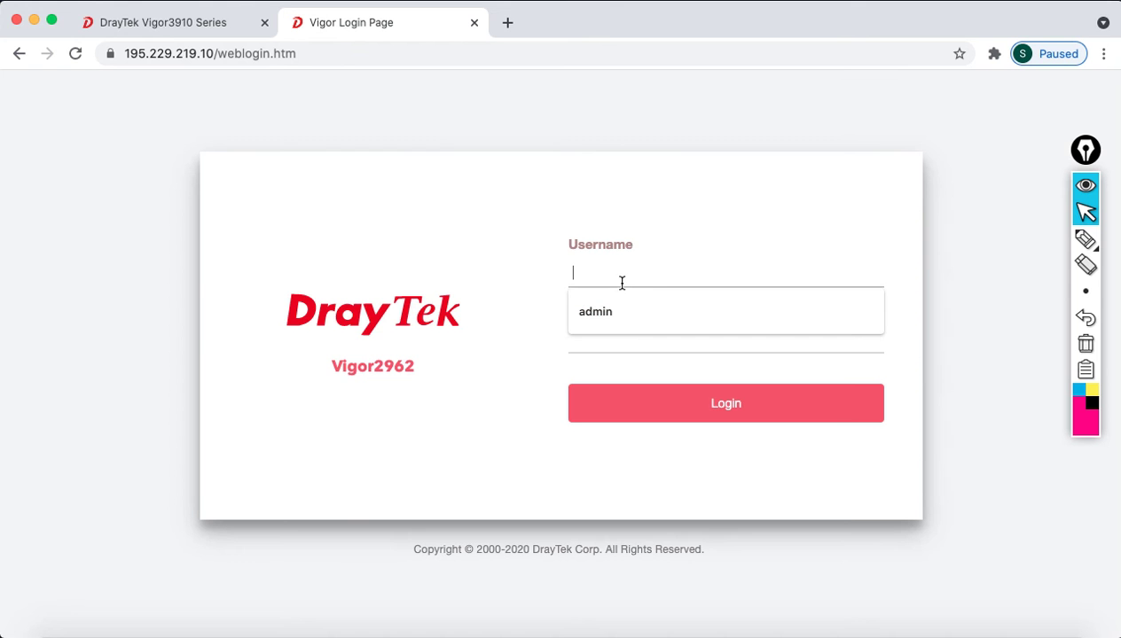
text(admin)
key(Tab)
text(admin)
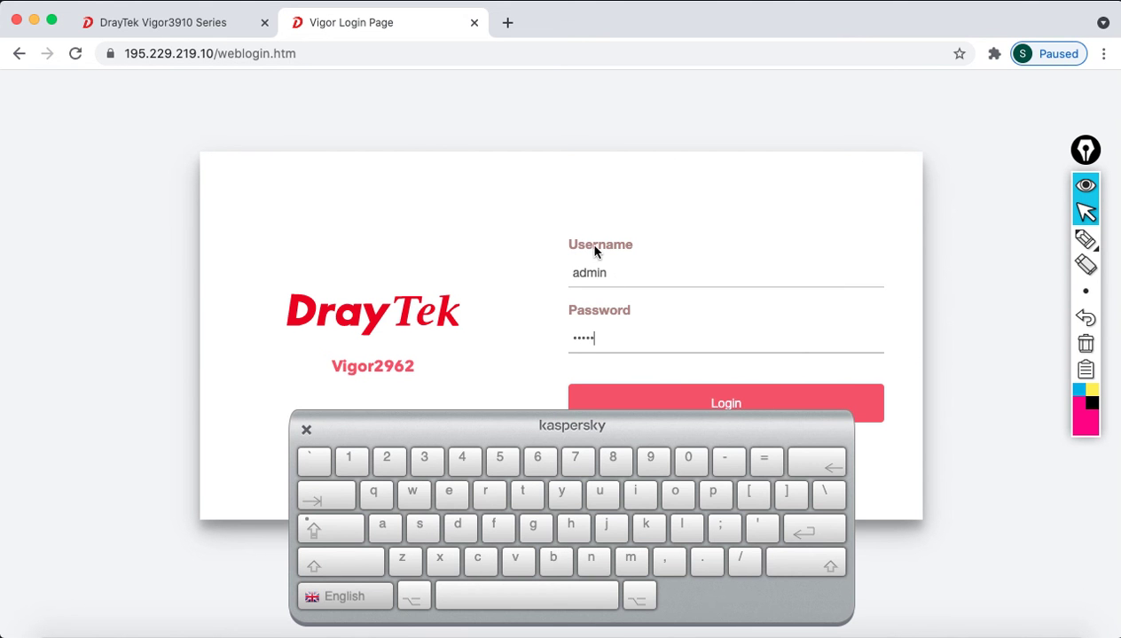
click(305, 432)
click(613, 404)
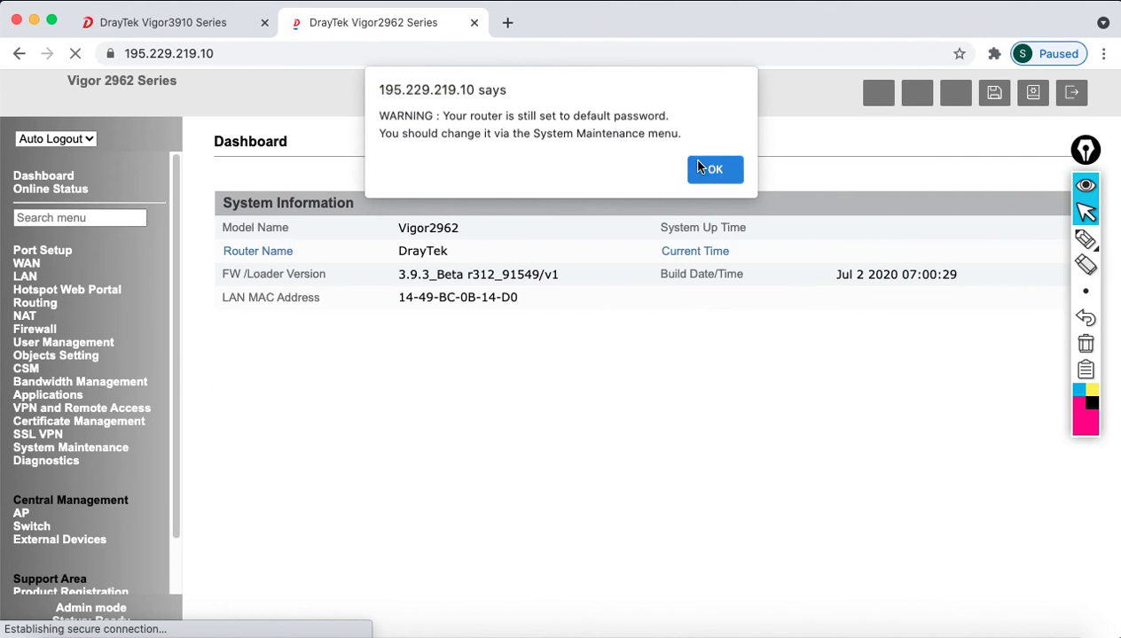
click(710, 168)
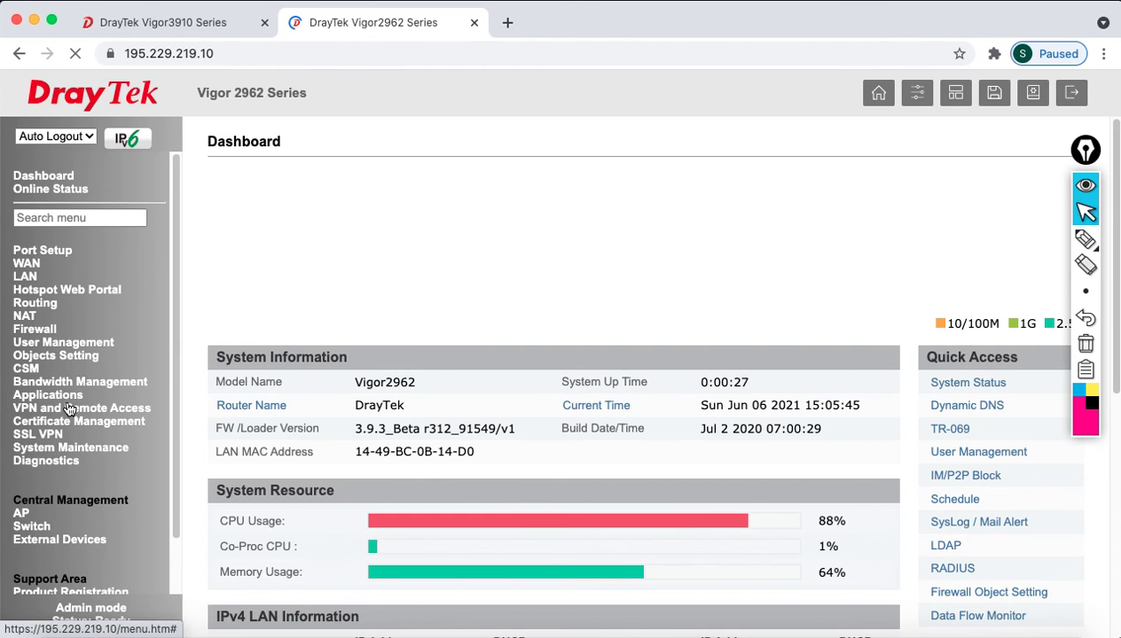
- Open LAN-to-LAN profile 1, enable it and name it TO_3915
click(69, 409)
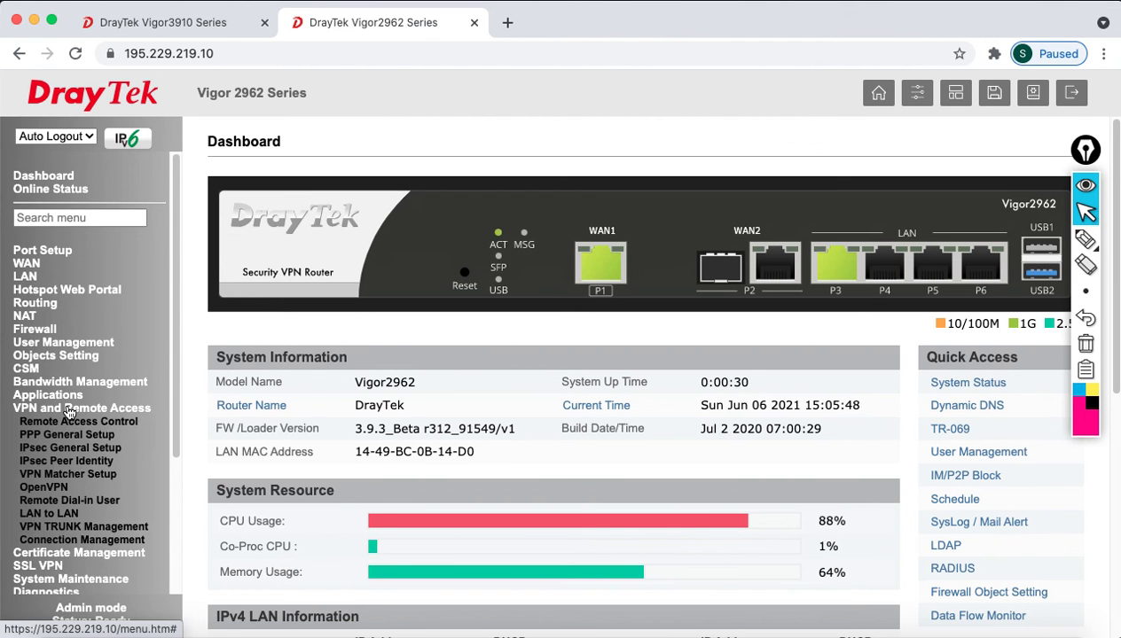
click(60, 517)
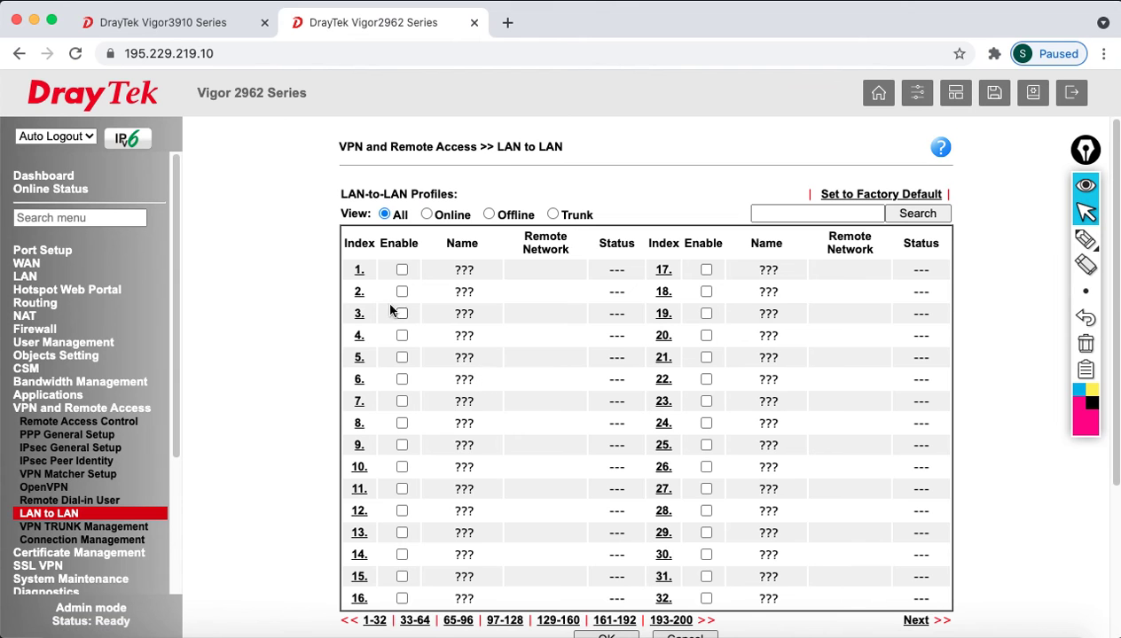
scroll(491, 359, down, 1)
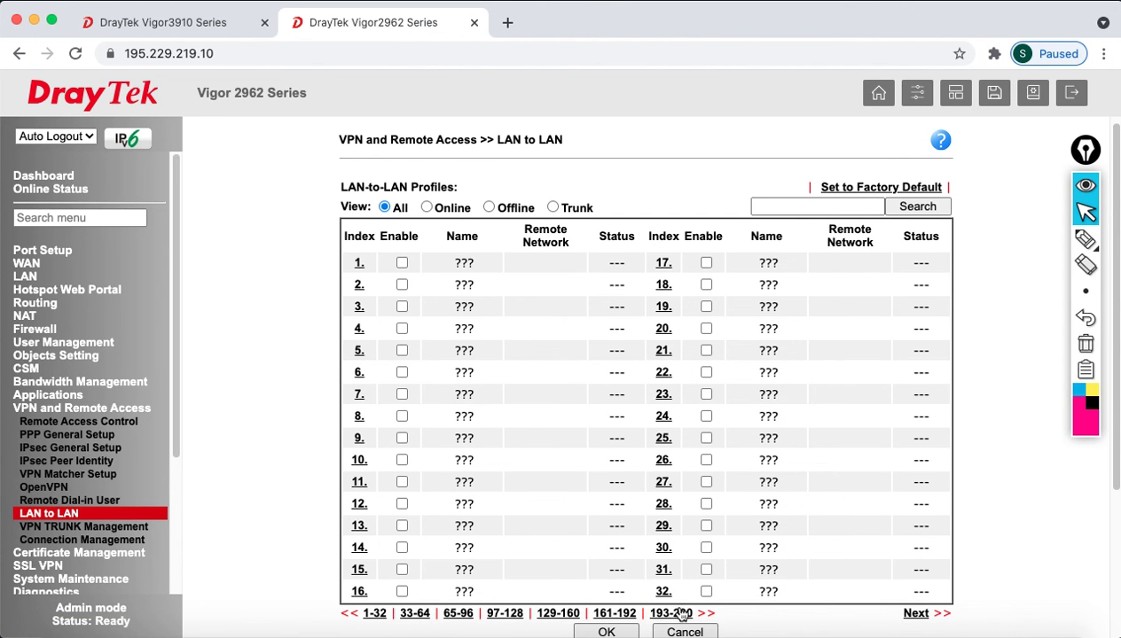
click(359, 264)
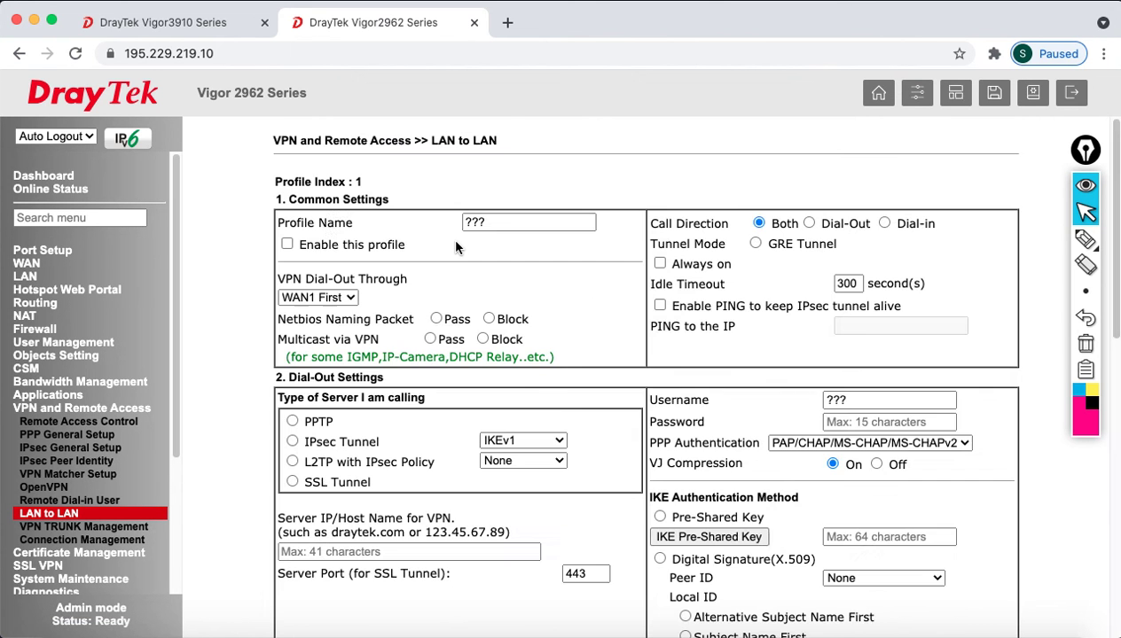
click(287, 245)
drag(512, 222, 389, 227)
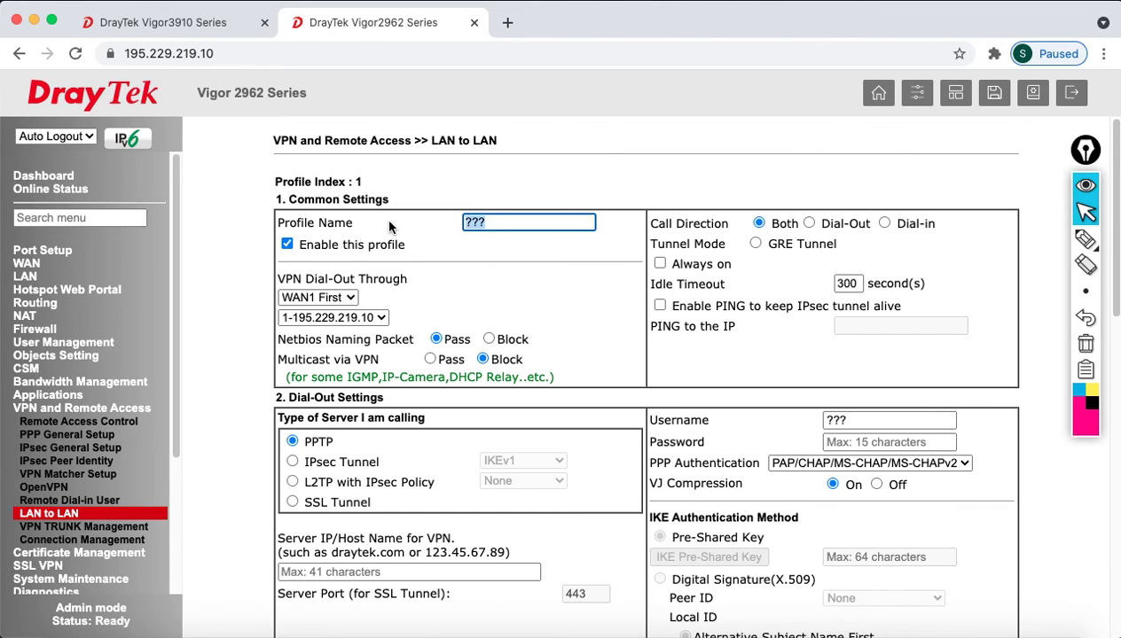
text(TO)
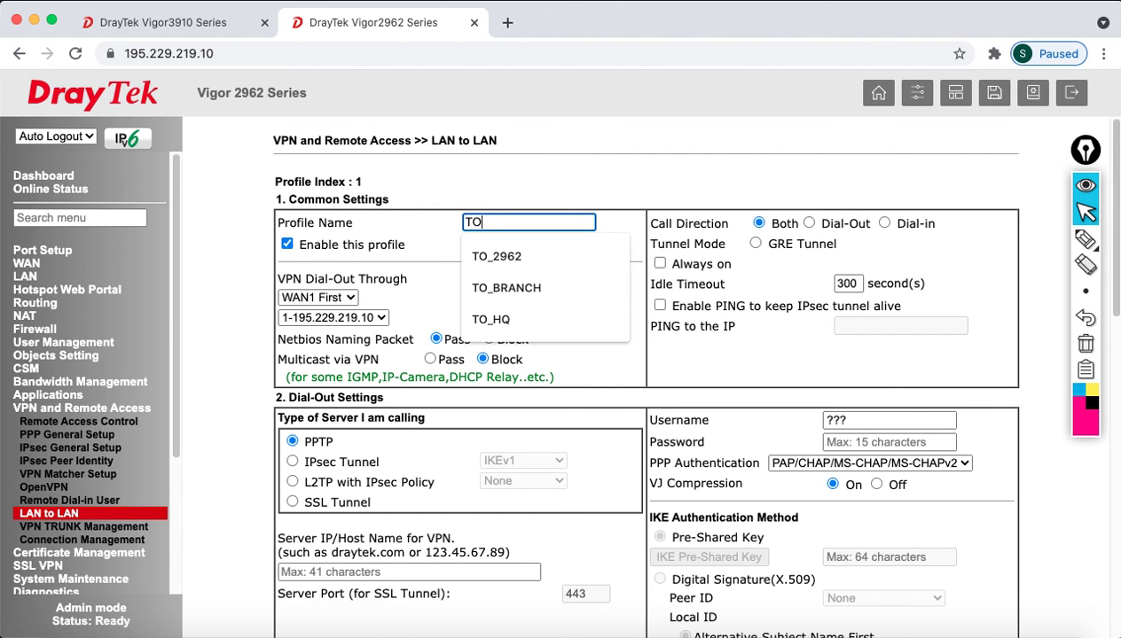
text(_3915)
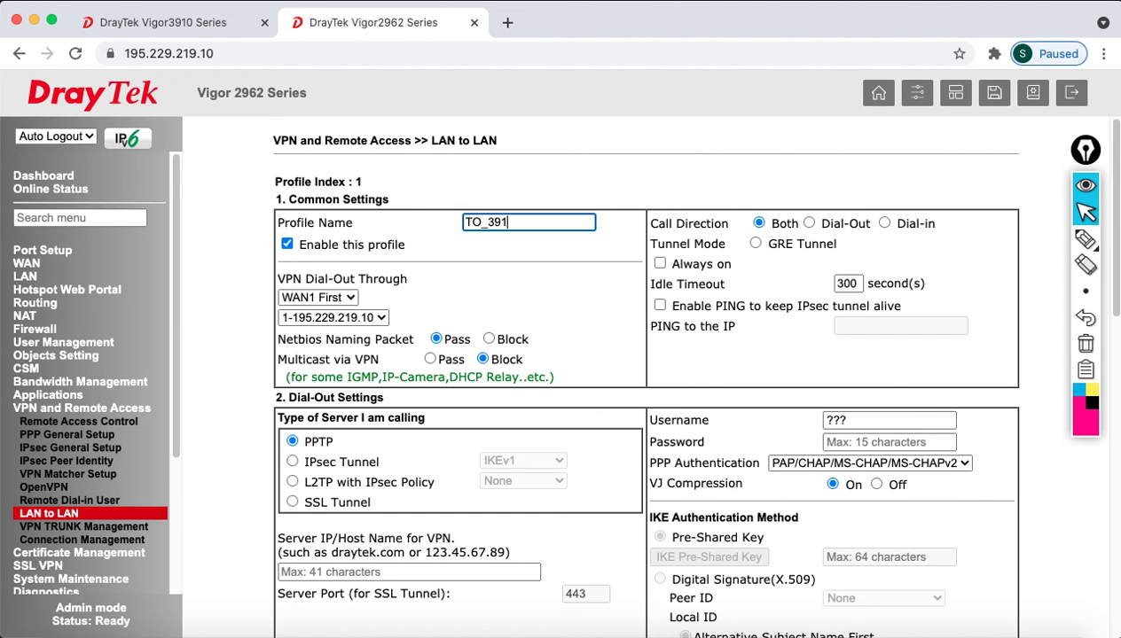
click(781, 276)
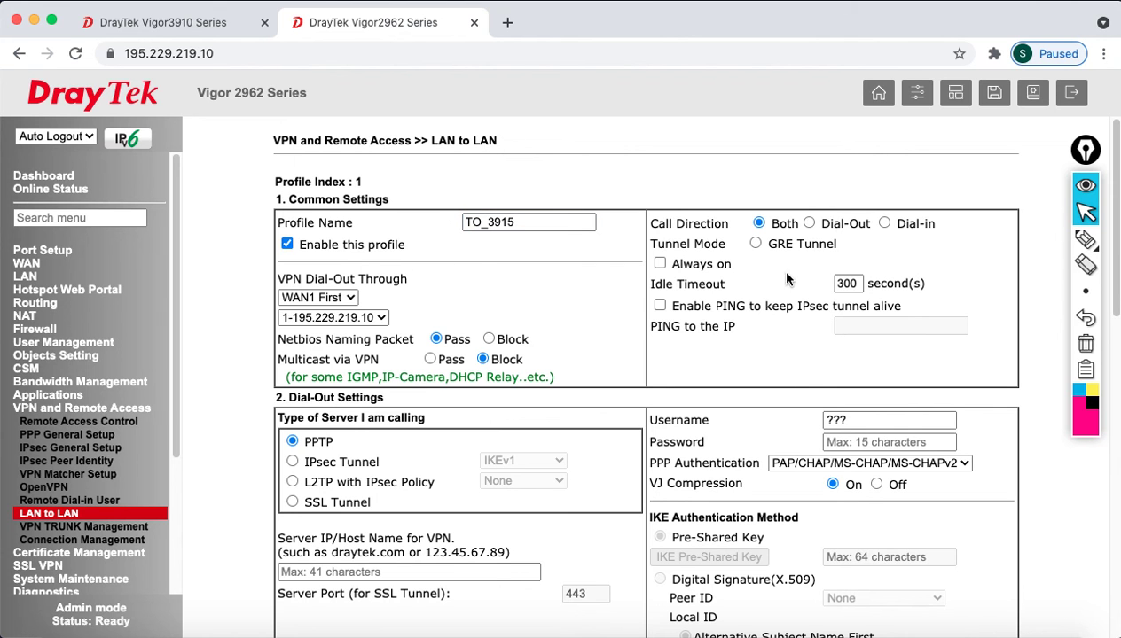
- Make it Dial-Out via WAN1 First, block multicast, and use IPsec Tunnel to 195.229.219.5
click(808, 225)
click(320, 298)
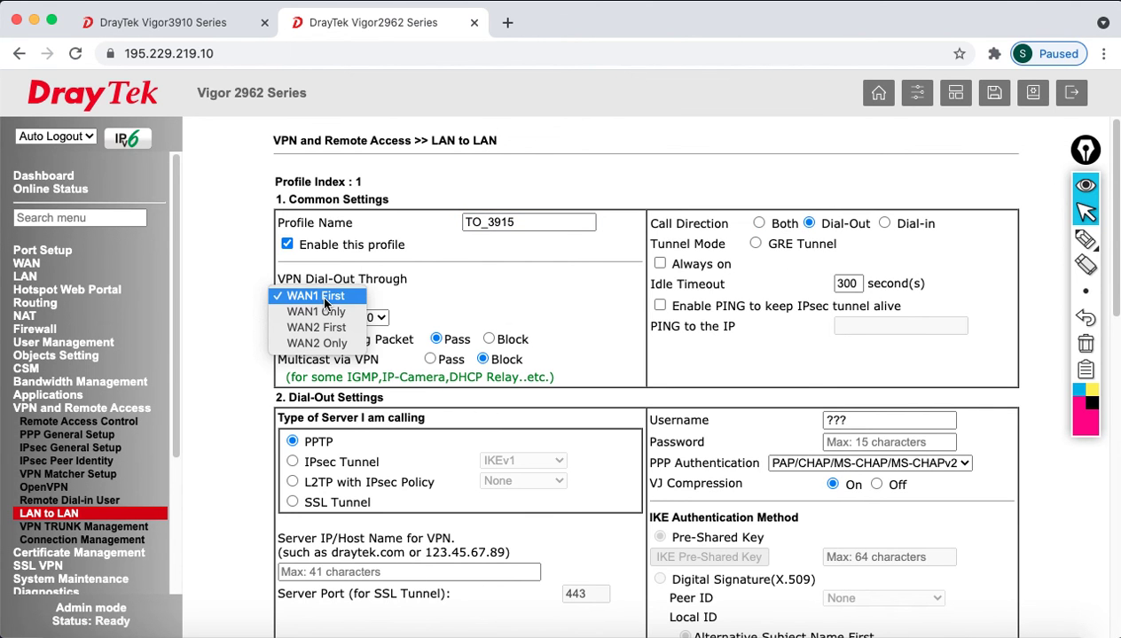
click(415, 293)
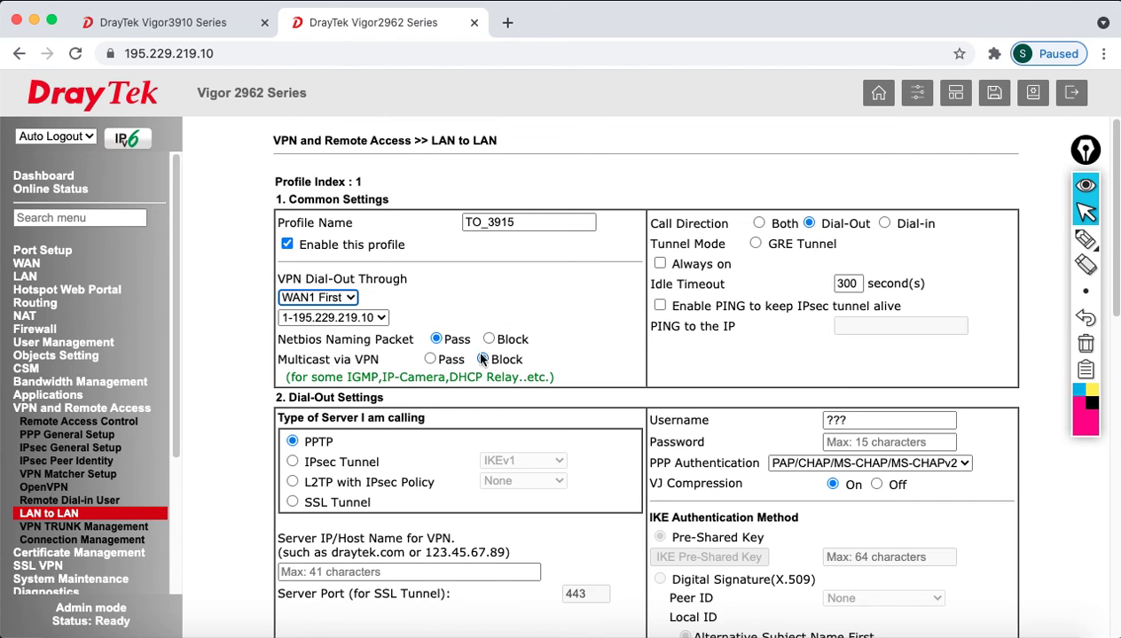
click(482, 359)
scroll(482, 359, down, 3)
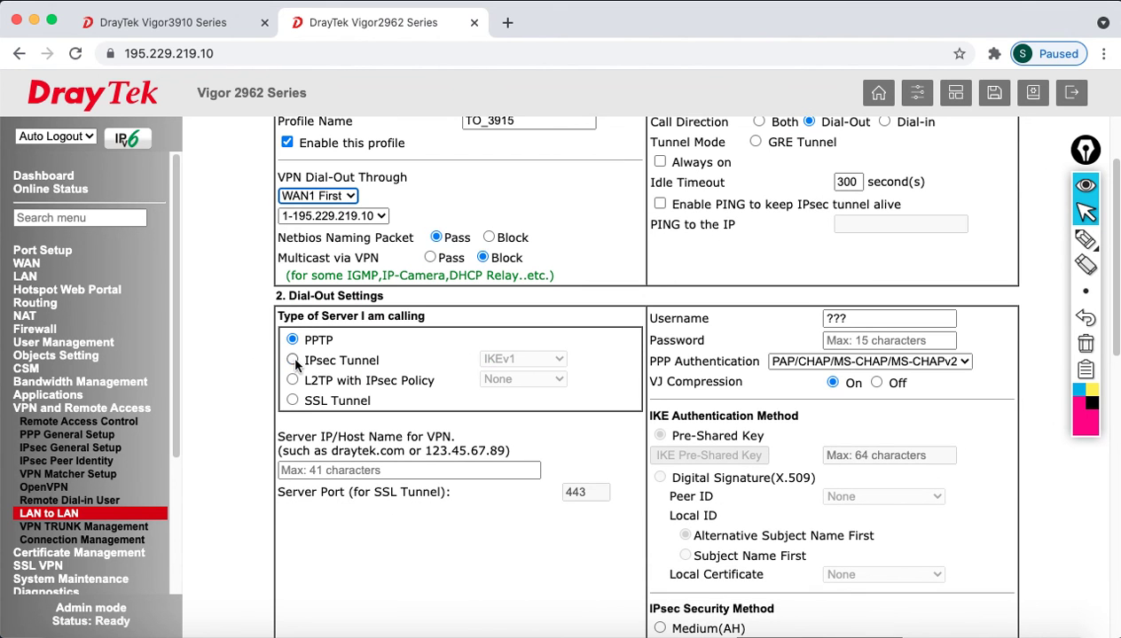
click(293, 360)
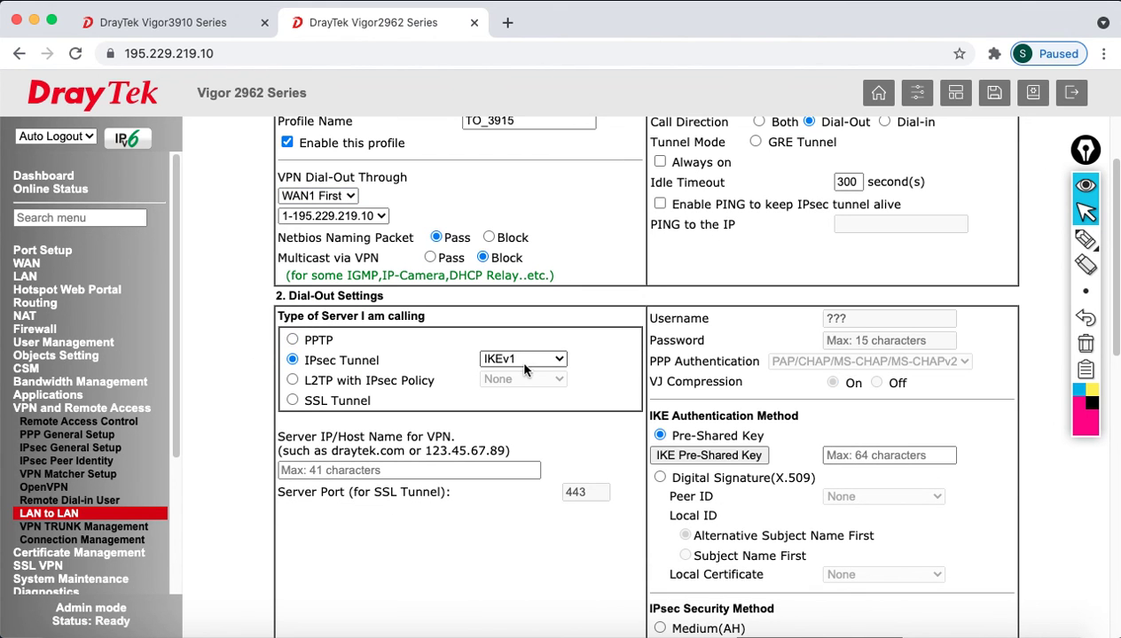
click(379, 469)
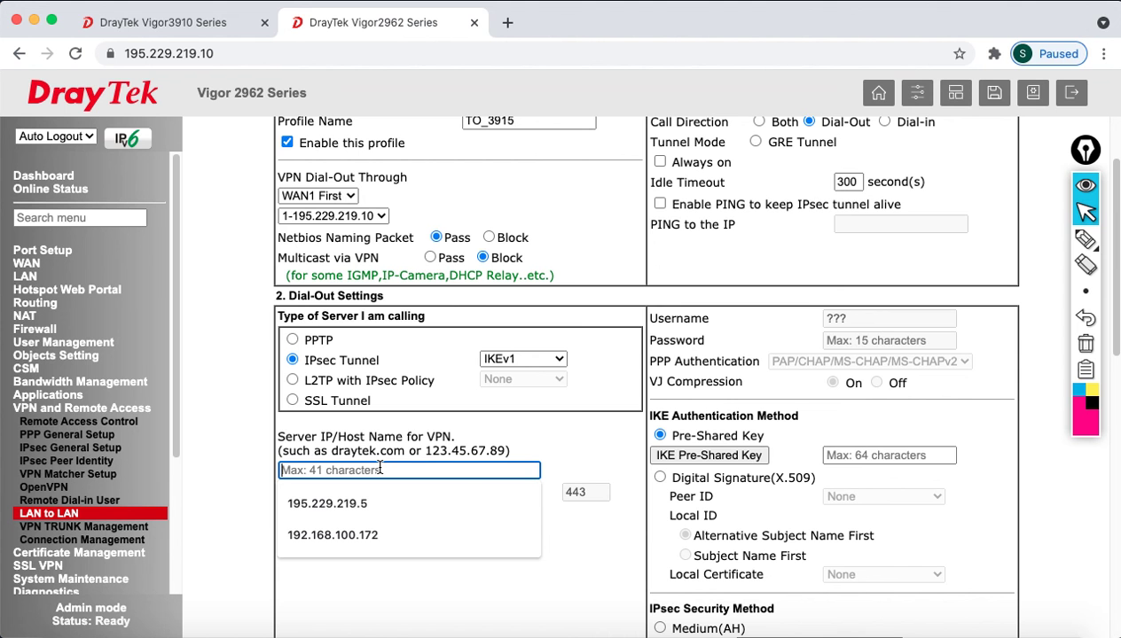
click(368, 493)
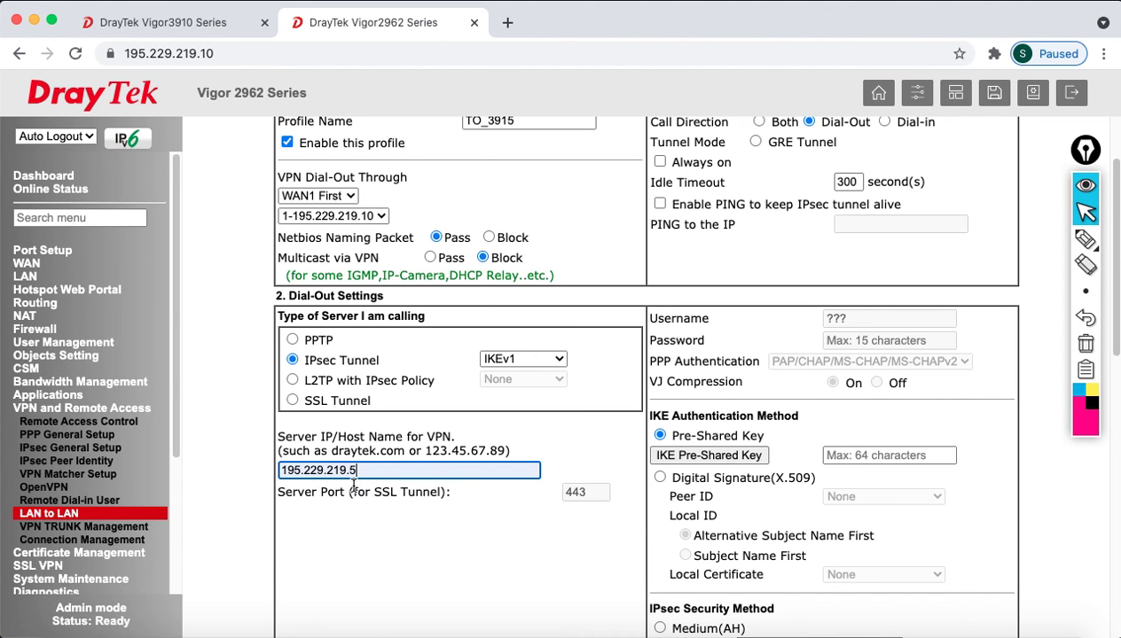
click(481, 552)
scroll(479, 532, down, 5)
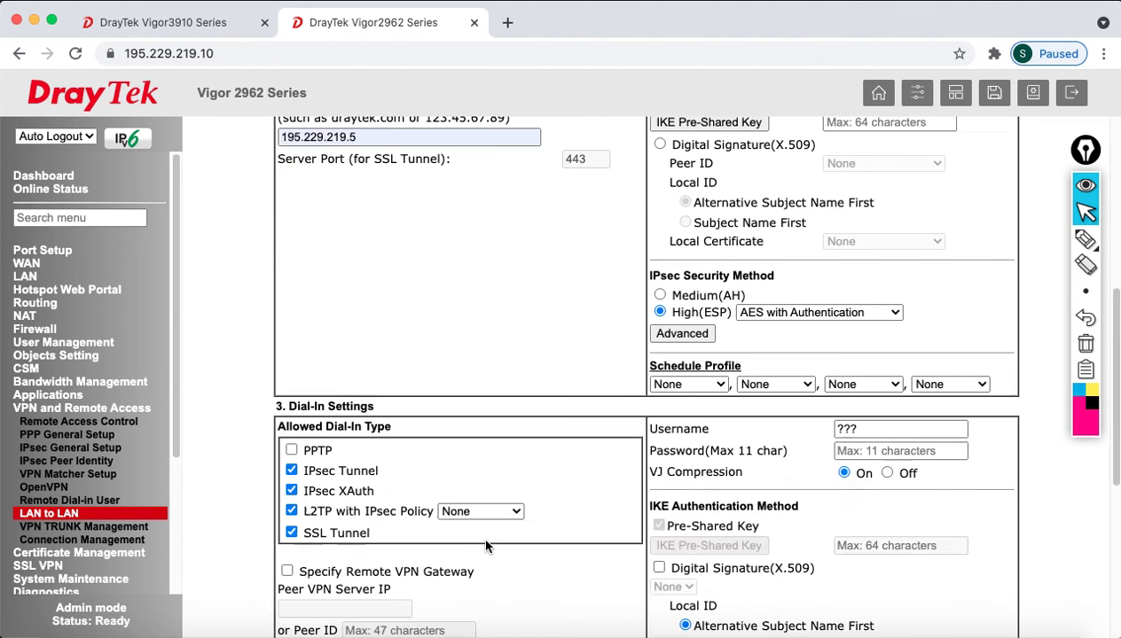
- Type the IKE pre-shared key into both the Pre-Shared Key and Confirm fields, then save it
scroll(487, 425, up, 2)
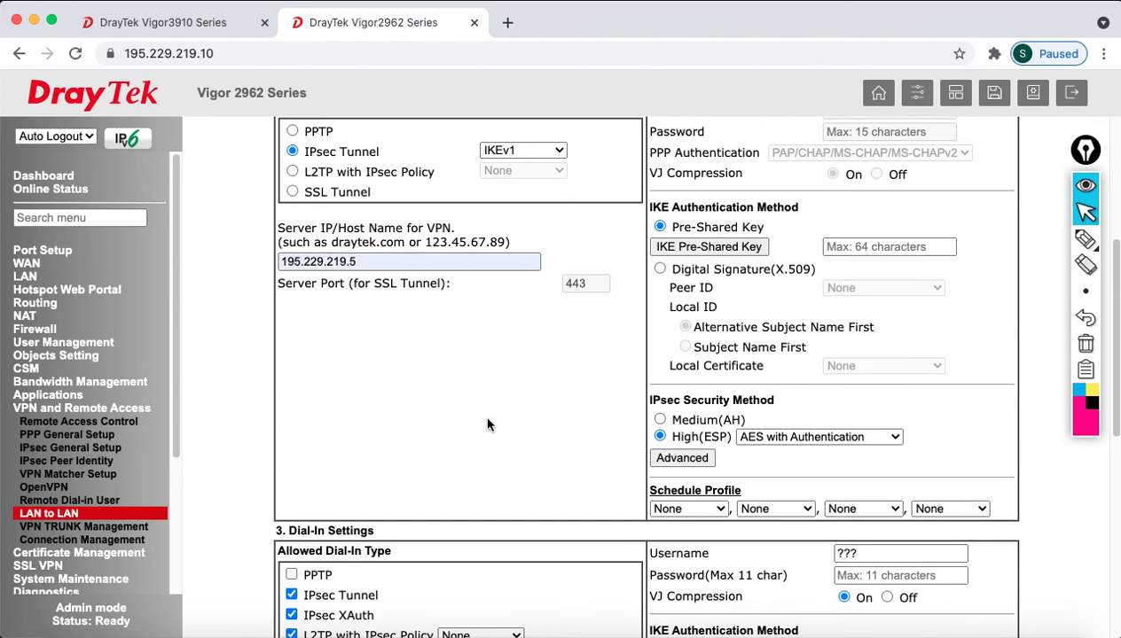
click(707, 248)
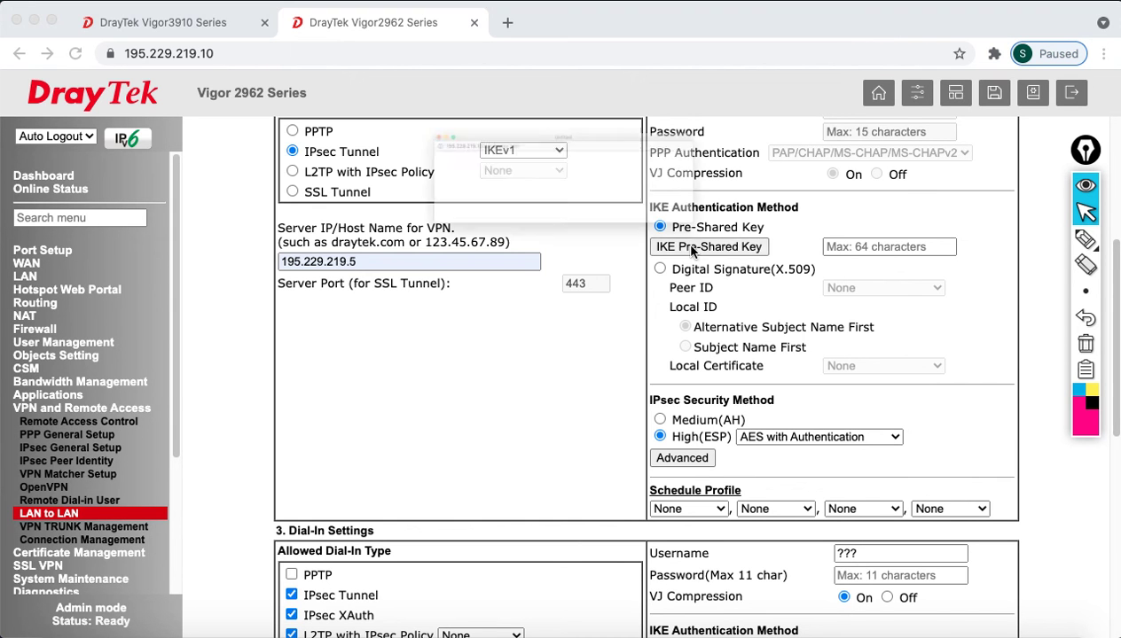
click(566, 183)
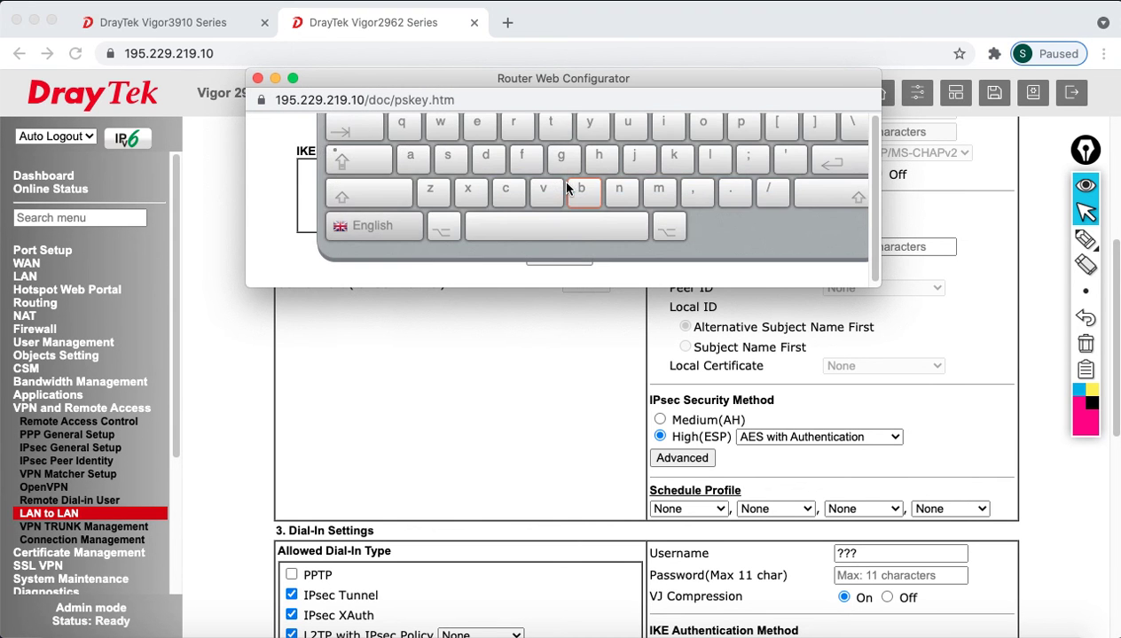
click(558, 184)
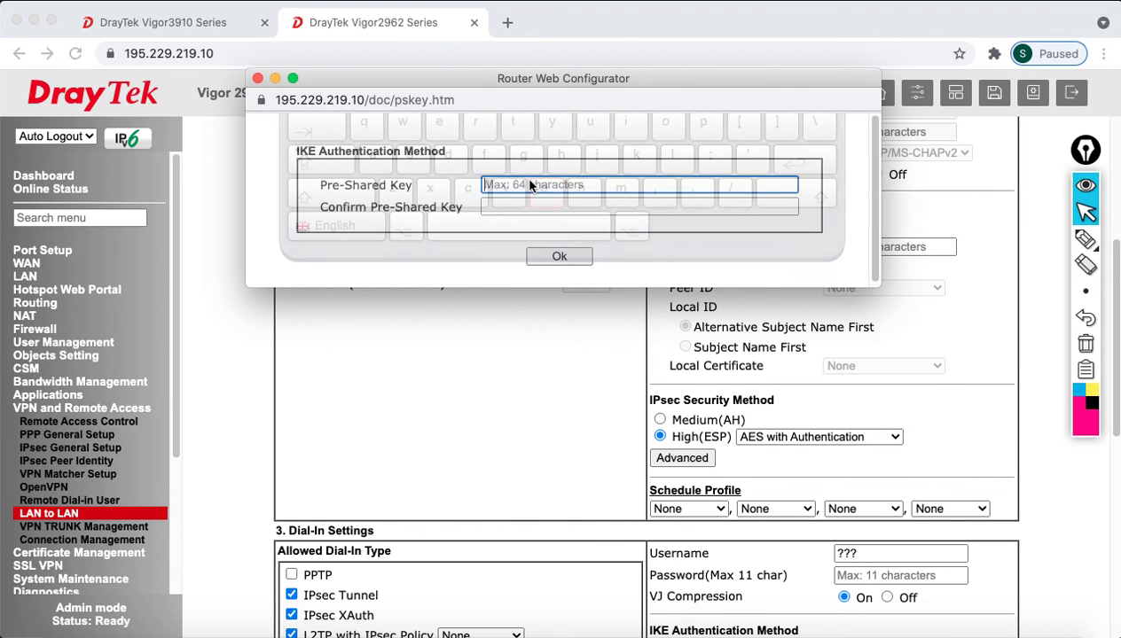
drag(700, 285, 707, 387)
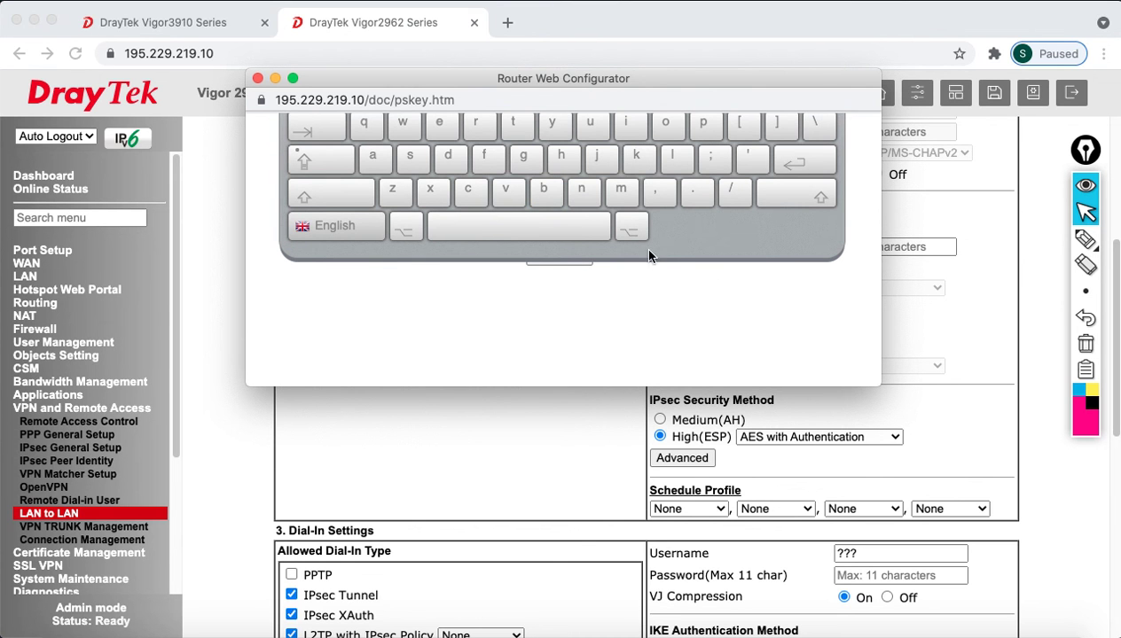
scroll(674, 248, up, 3)
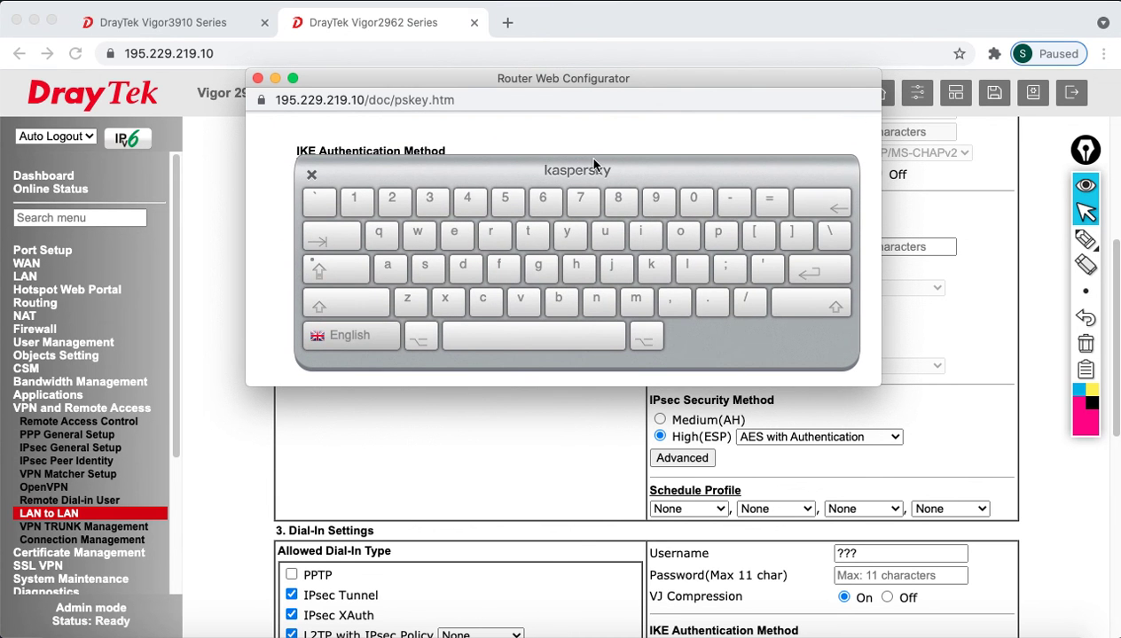
click(312, 174)
click(503, 188)
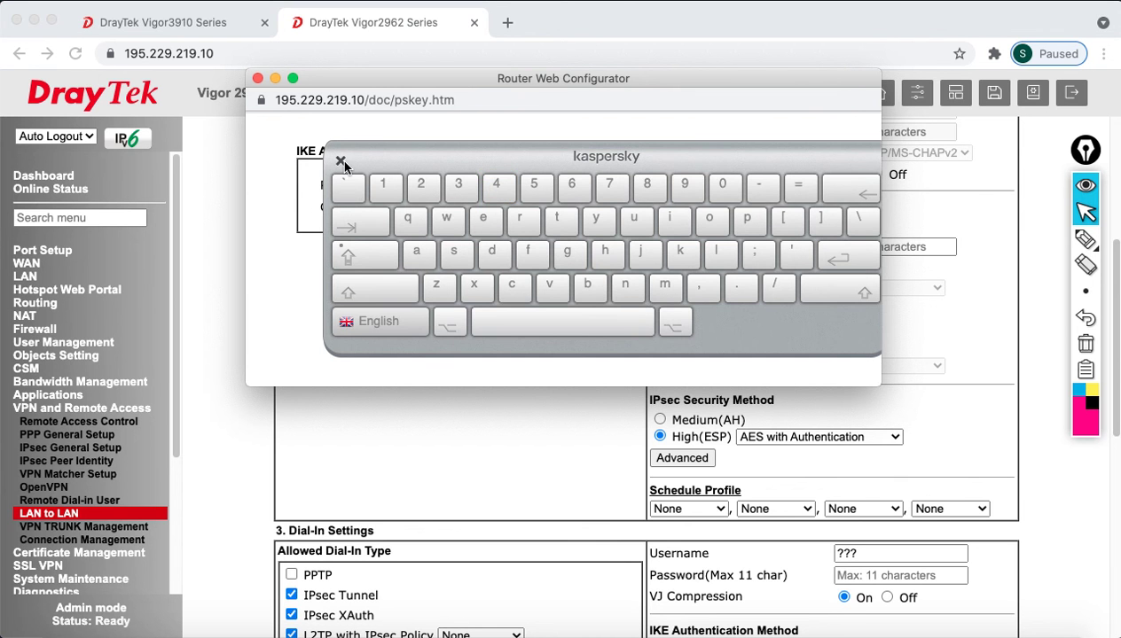
click(340, 162)
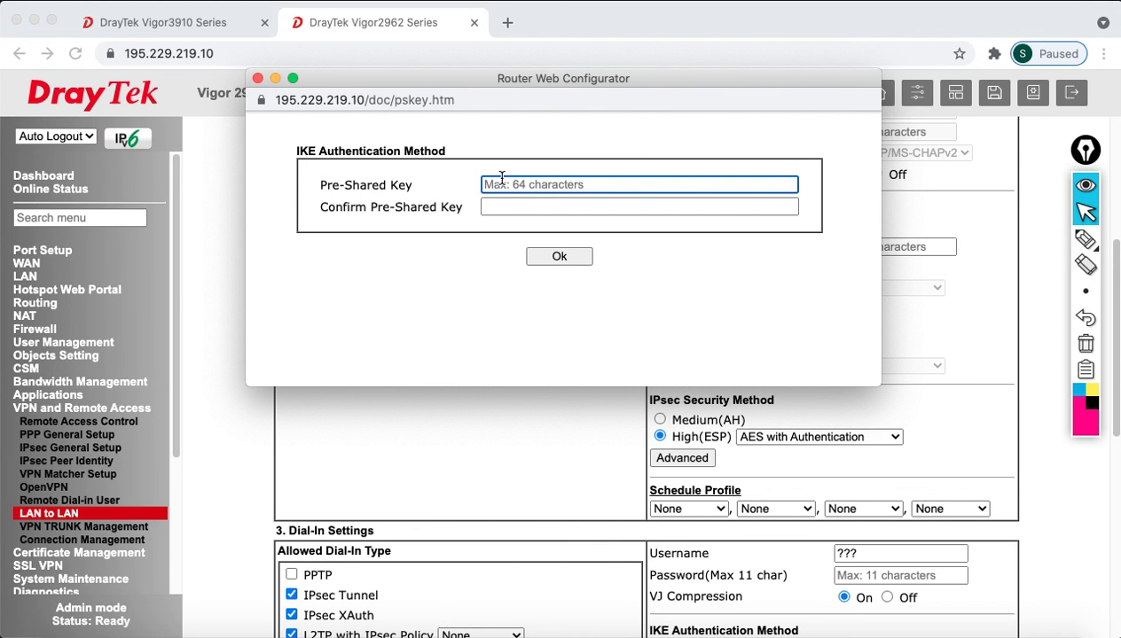
text(1)
key(Tab)
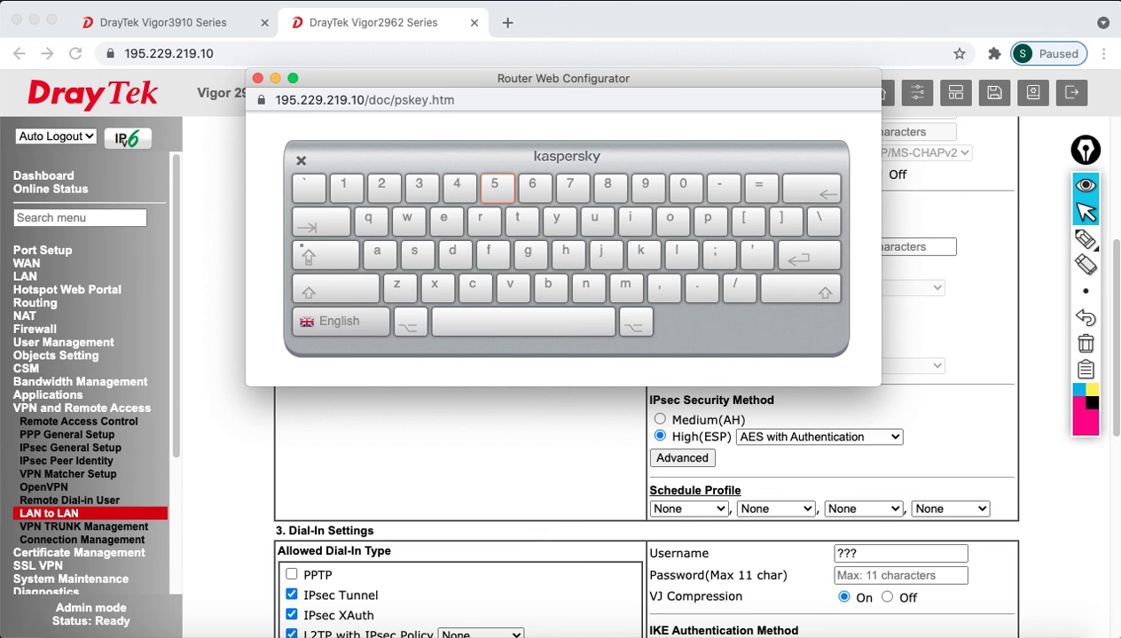
click(300, 160)
click(558, 257)
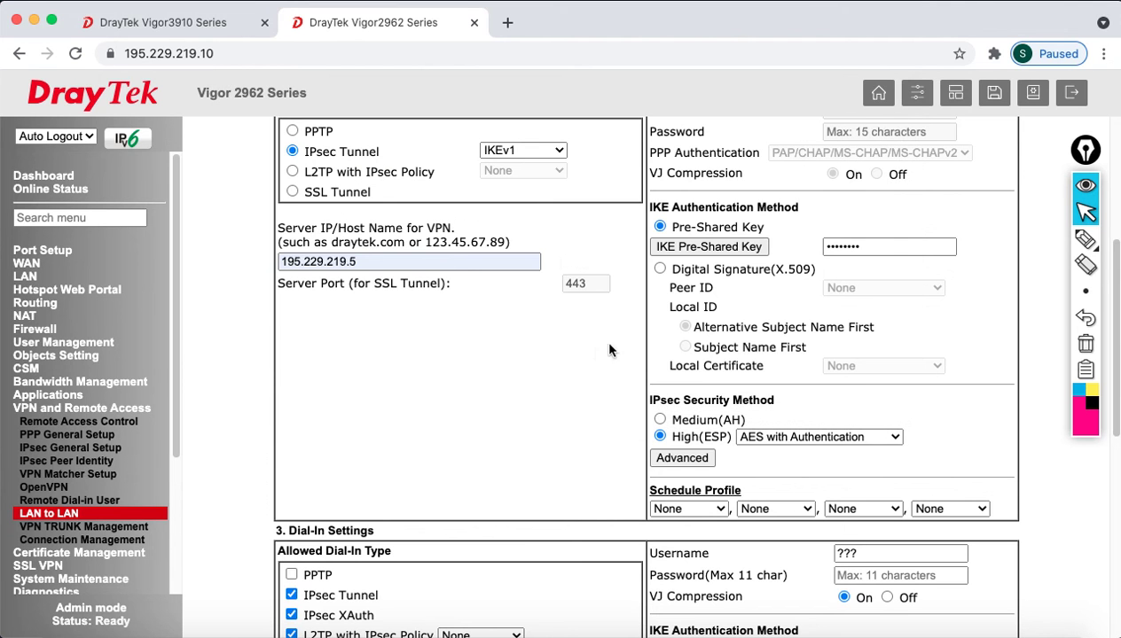
- Review the IKE advanced settings, noting Main mode for phase 1, and close the window
scroll(757, 470, down, 2)
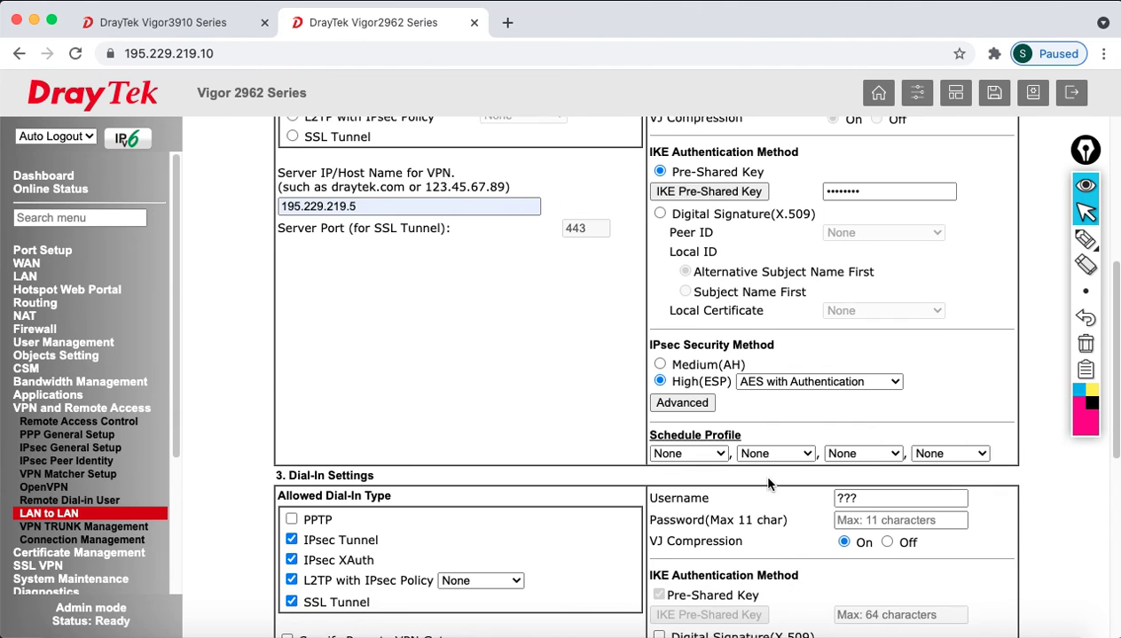
click(693, 401)
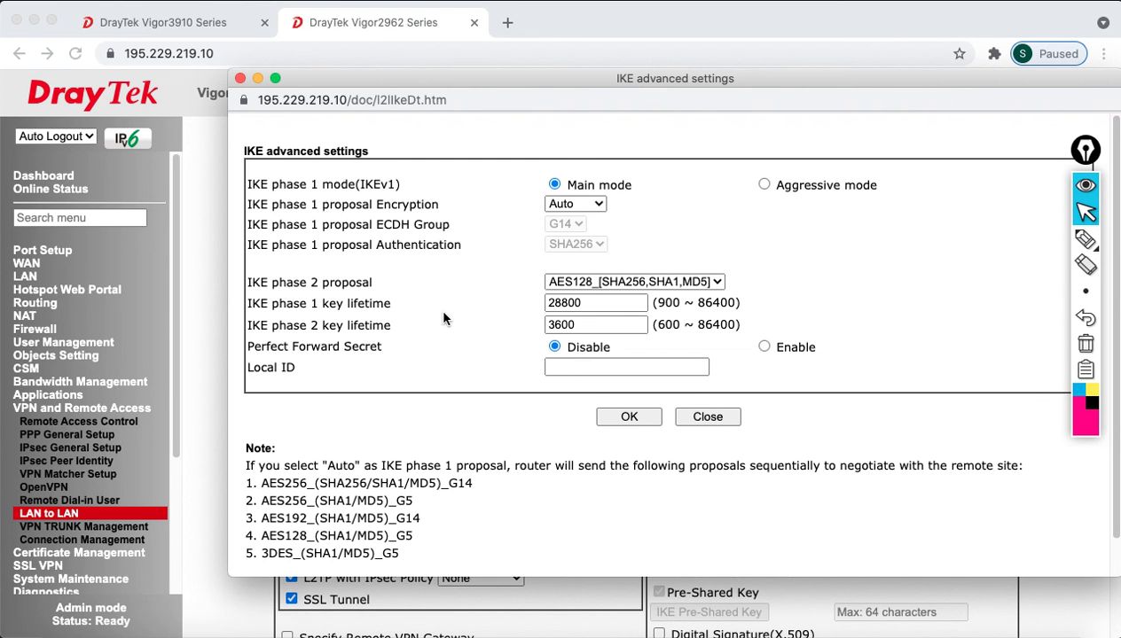
drag(576, 185, 640, 191)
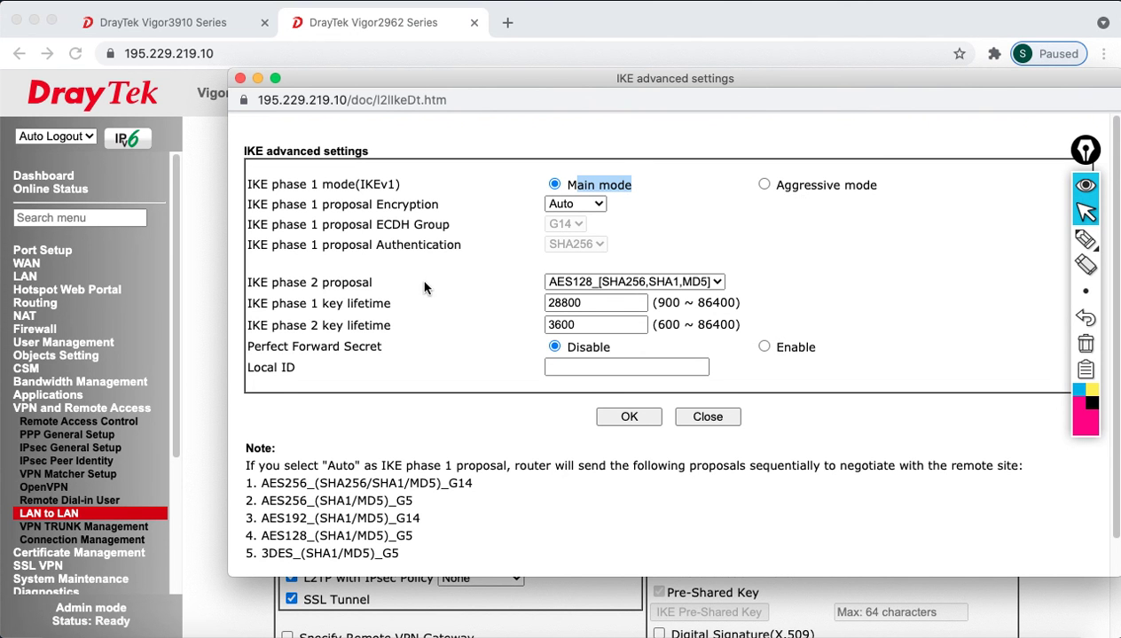
click(681, 417)
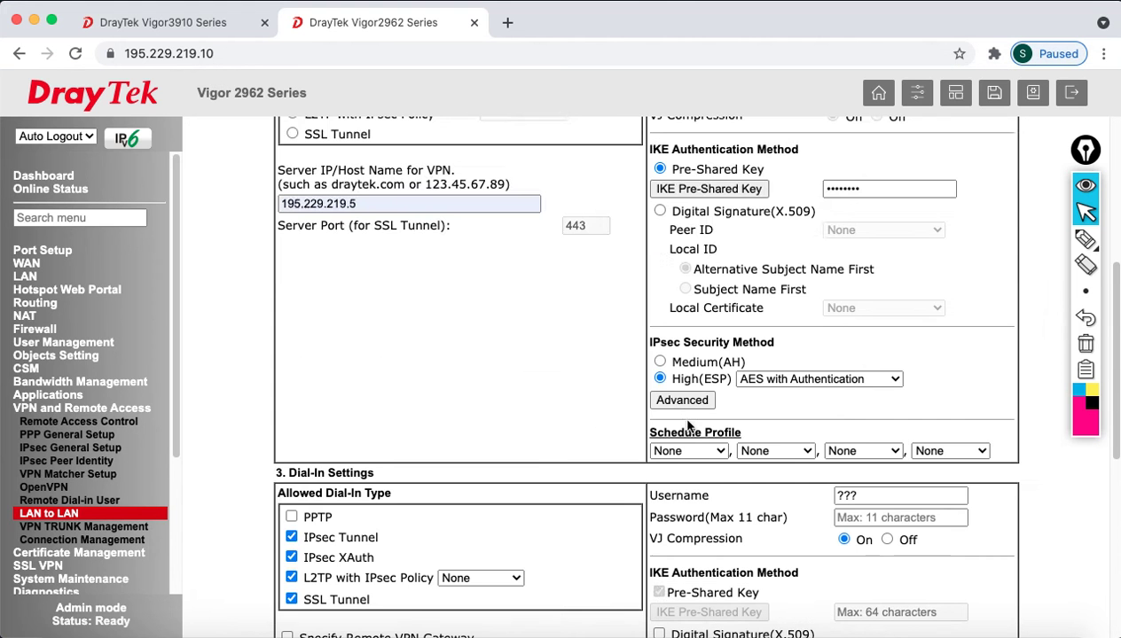
- Replace the 0.0.0.0 Remote Network IP with 192.168.100.1 and open the More remote-networks window
scroll(657, 437, down, 5)
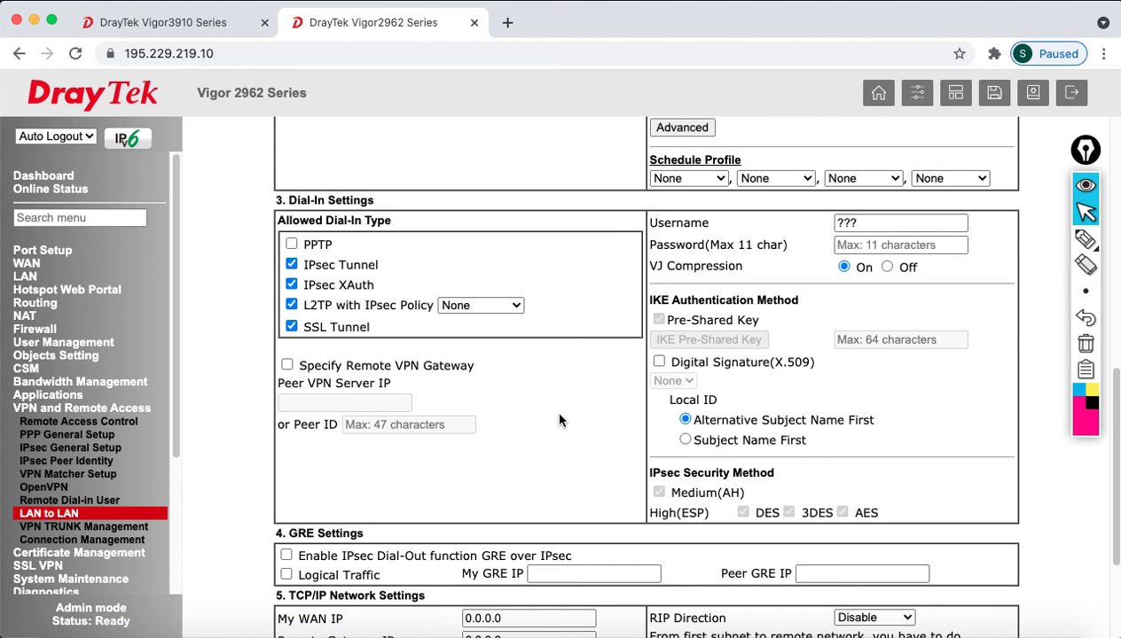
scroll(559, 421, up, 4)
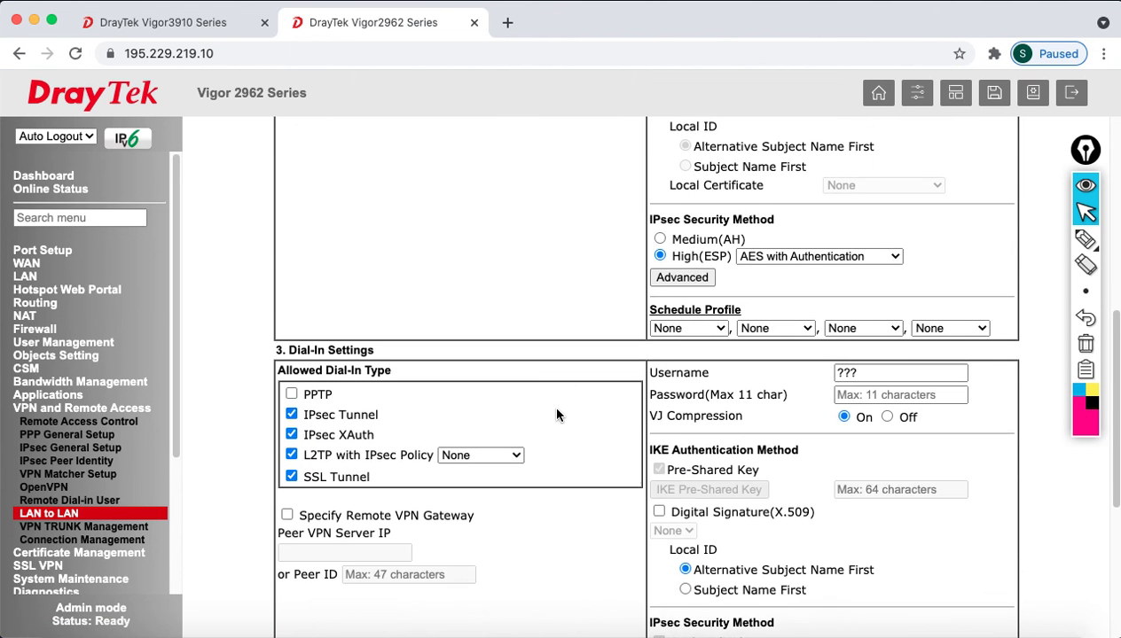
scroll(375, 355, up, 2)
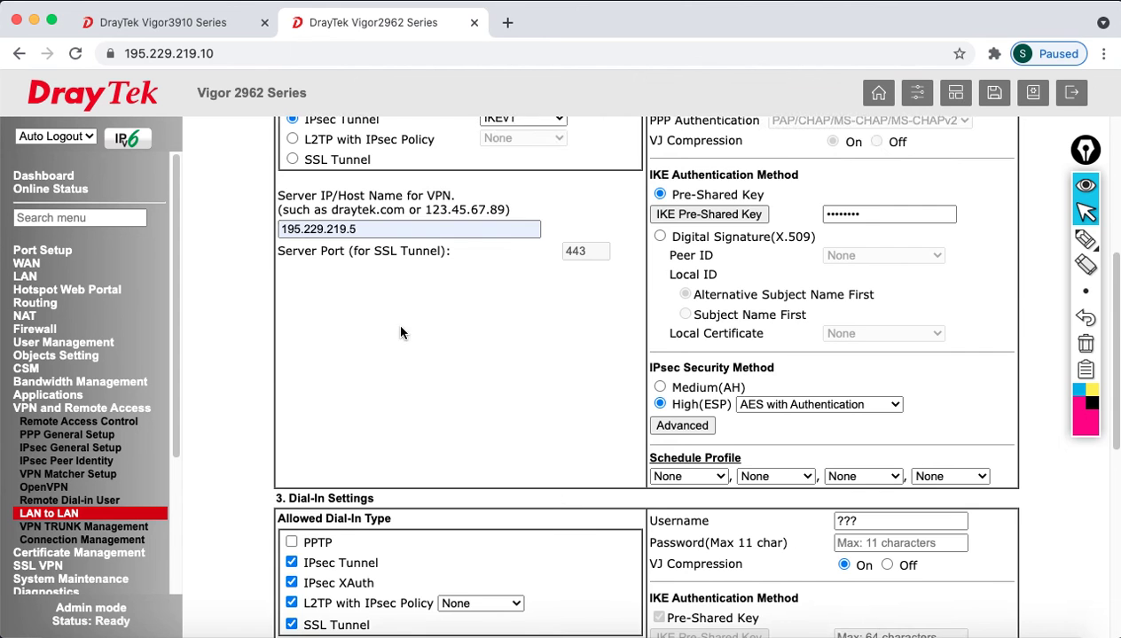
scroll(400, 333, up, 4)
scroll(474, 445, down, 13)
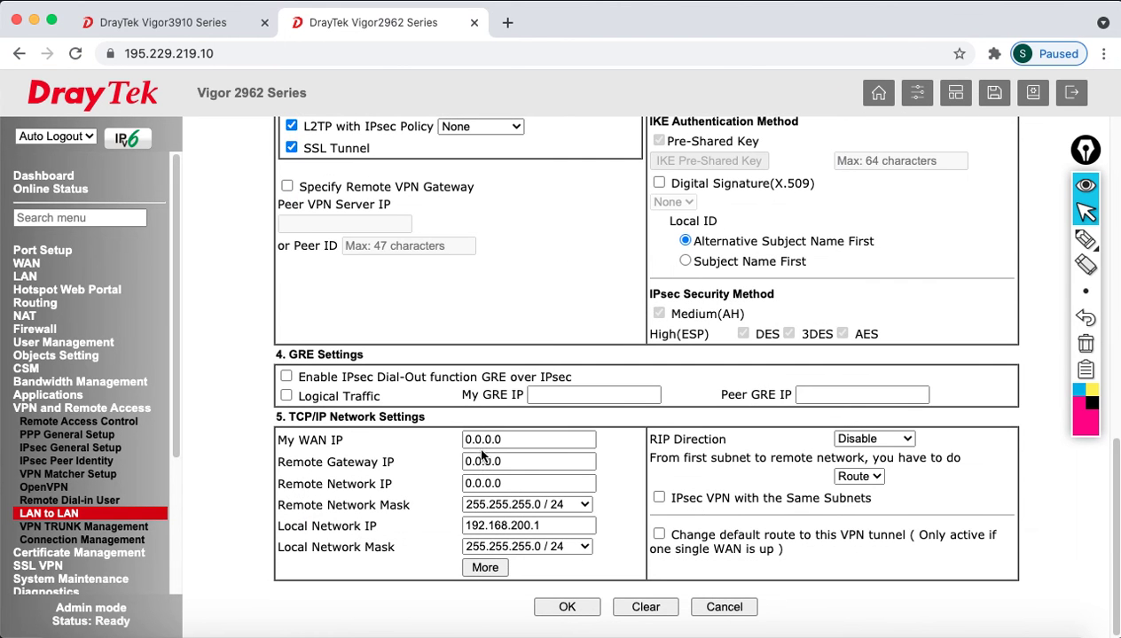
click(513, 483)
key(super+a)
text(1)
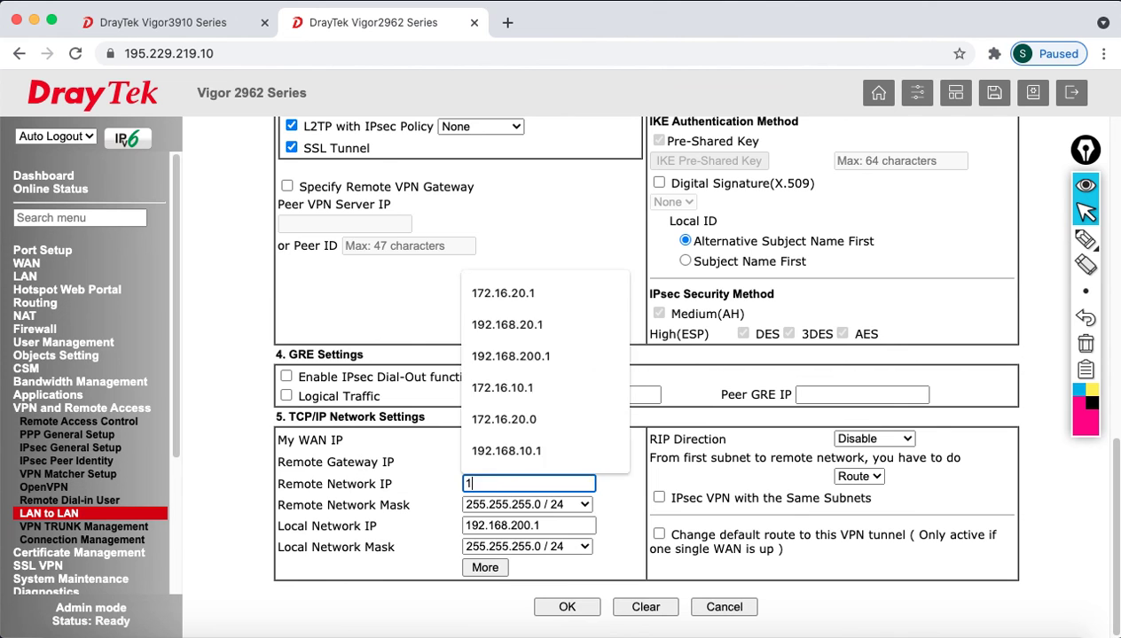
text(92.168.100.1)
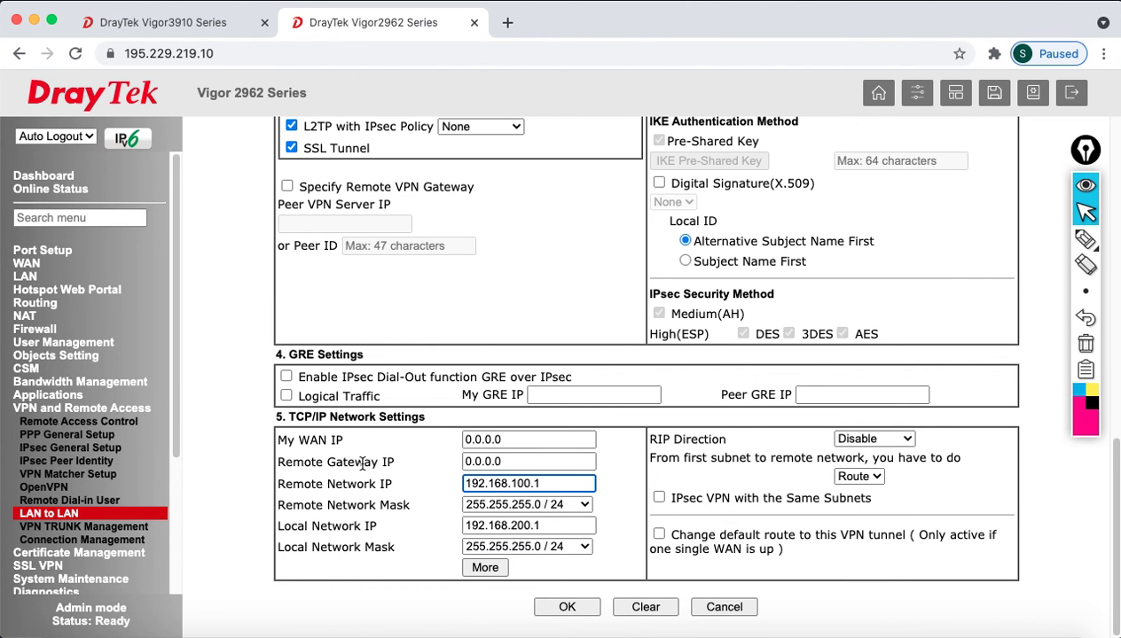
click(480, 568)
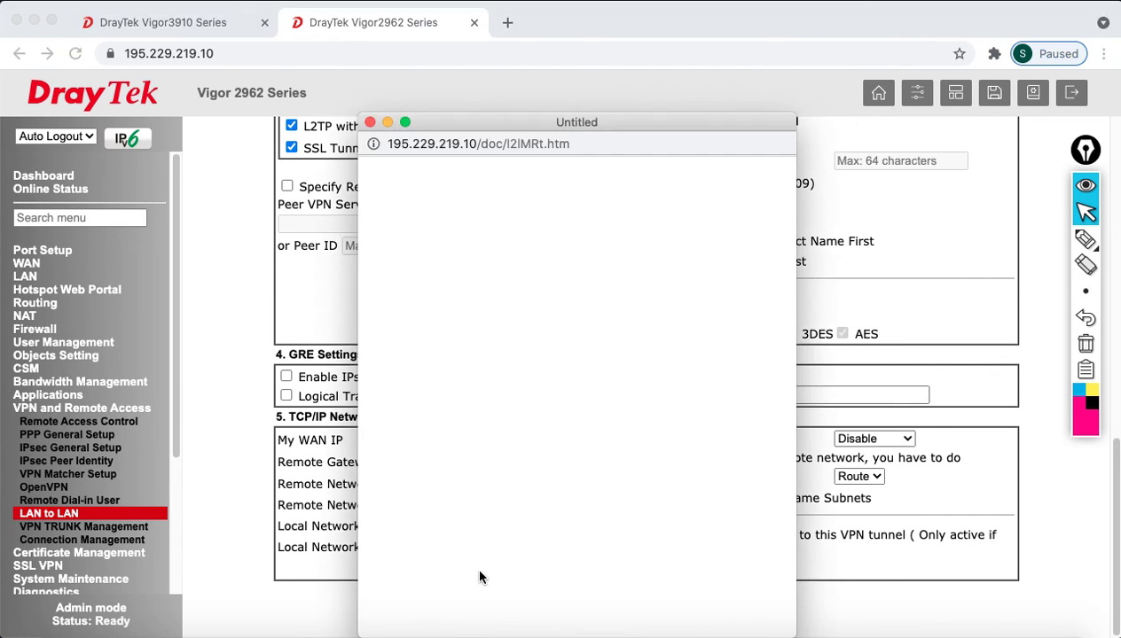
- Add 192.168.20.1 with a /24 netmask as an extra remote network and save the TO_3915 profile
click(482, 264)
text(192.167)
text(.)
key(BackSpace)
key(BackSpace)
text(8)
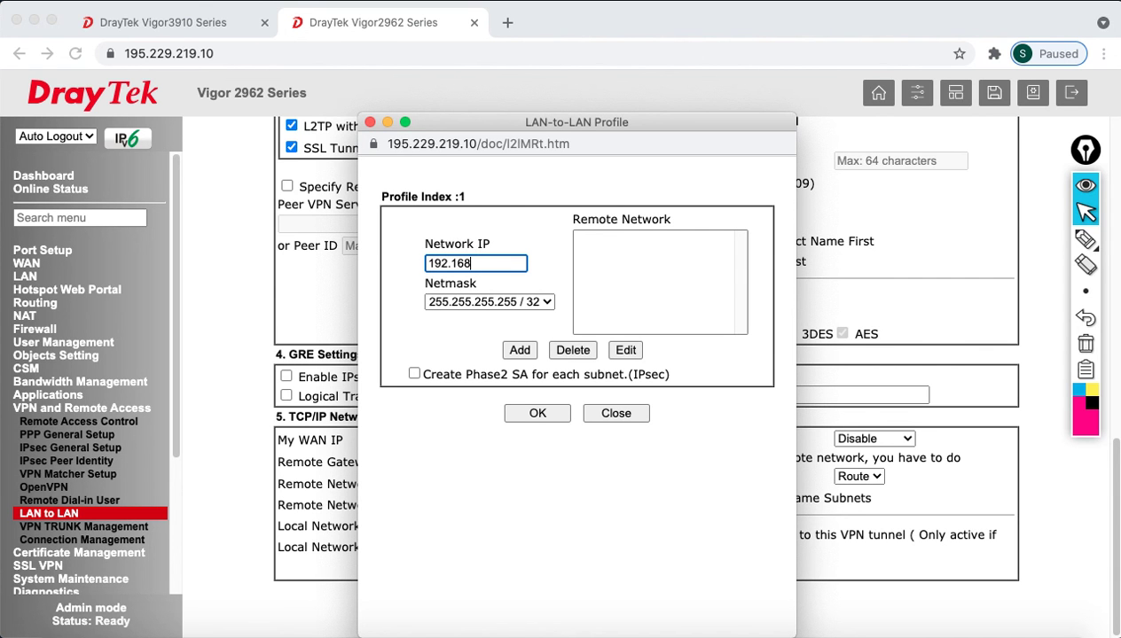
text(.20.1)
click(470, 303)
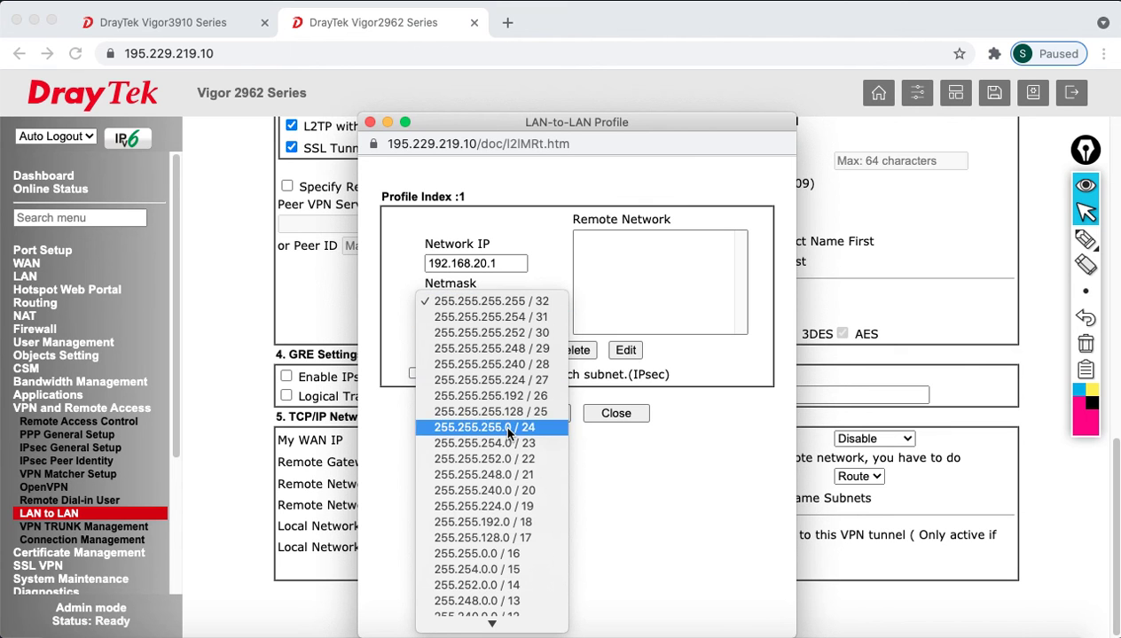
click(501, 426)
click(521, 350)
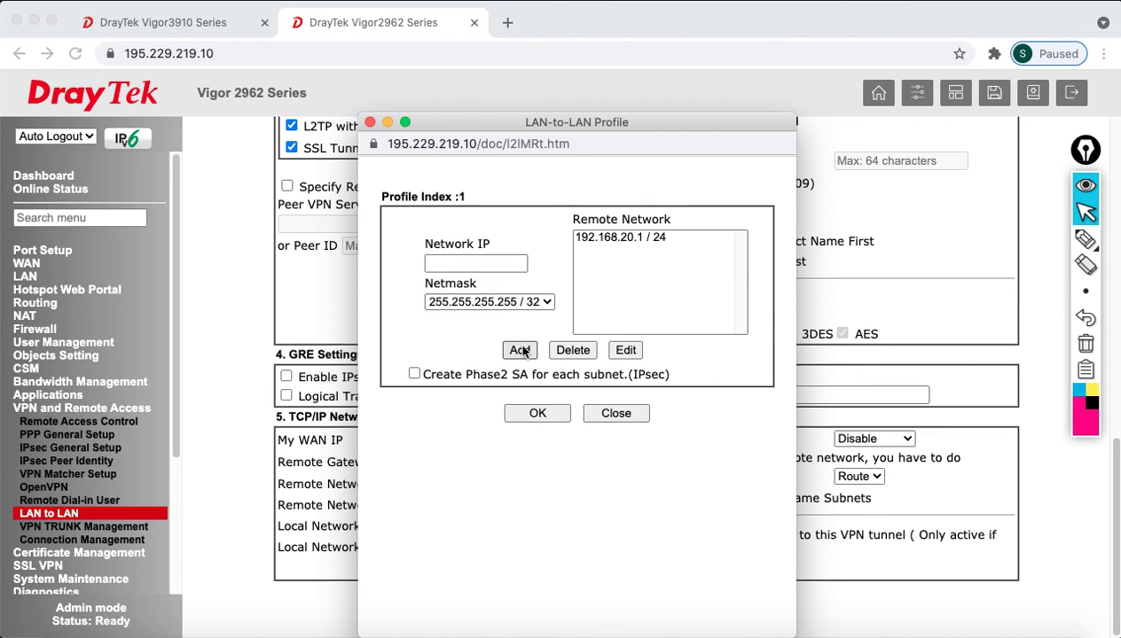
click(550, 414)
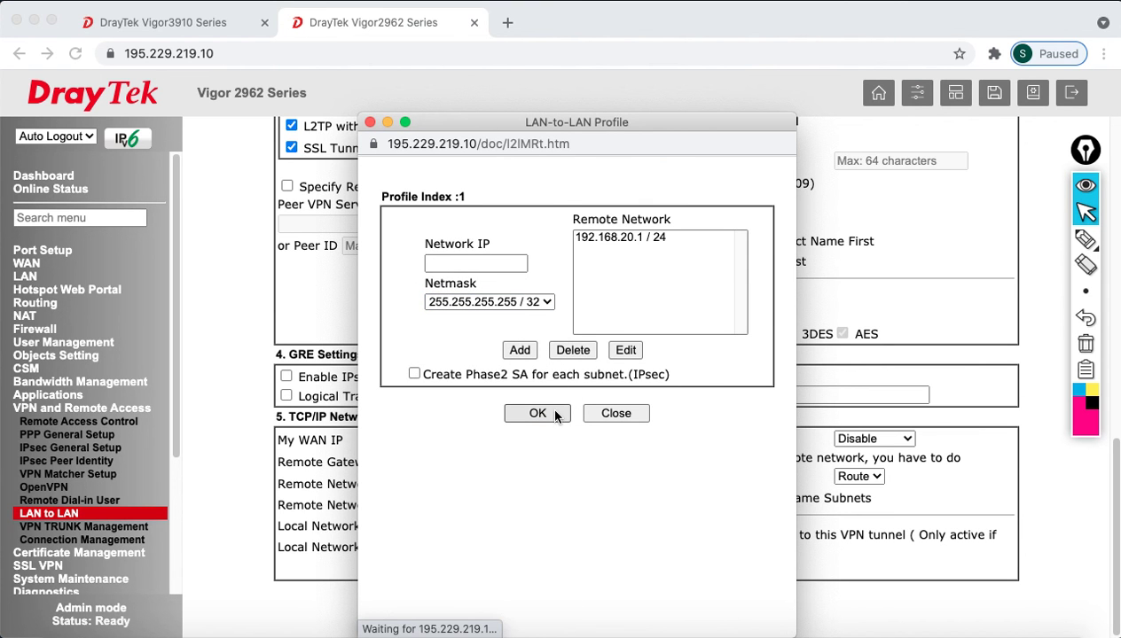
click(614, 414)
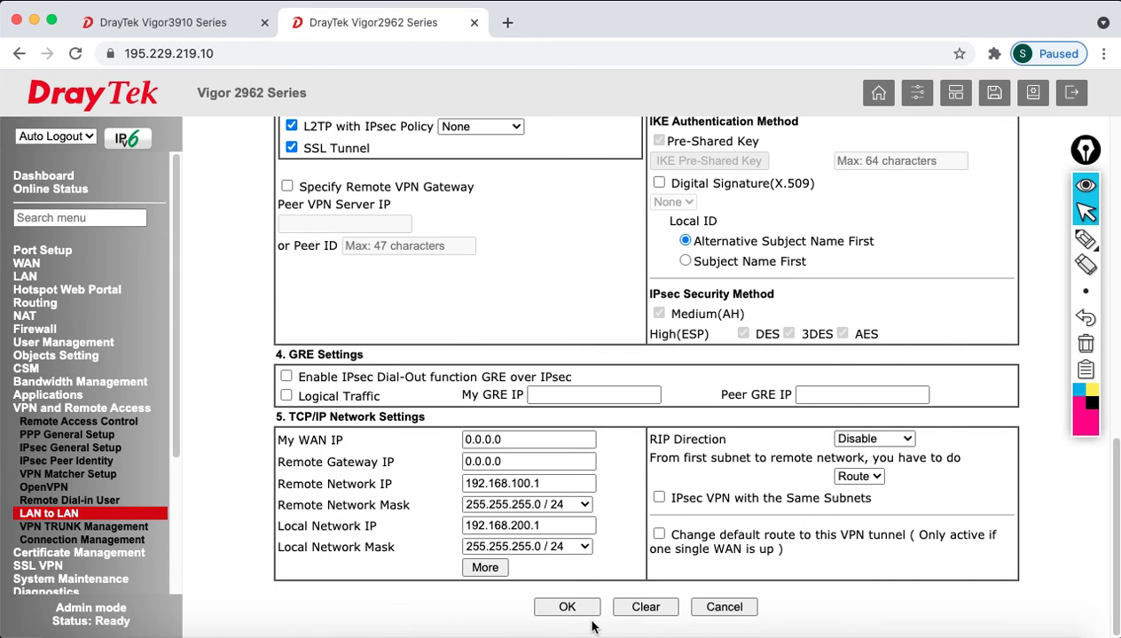
click(567, 607)
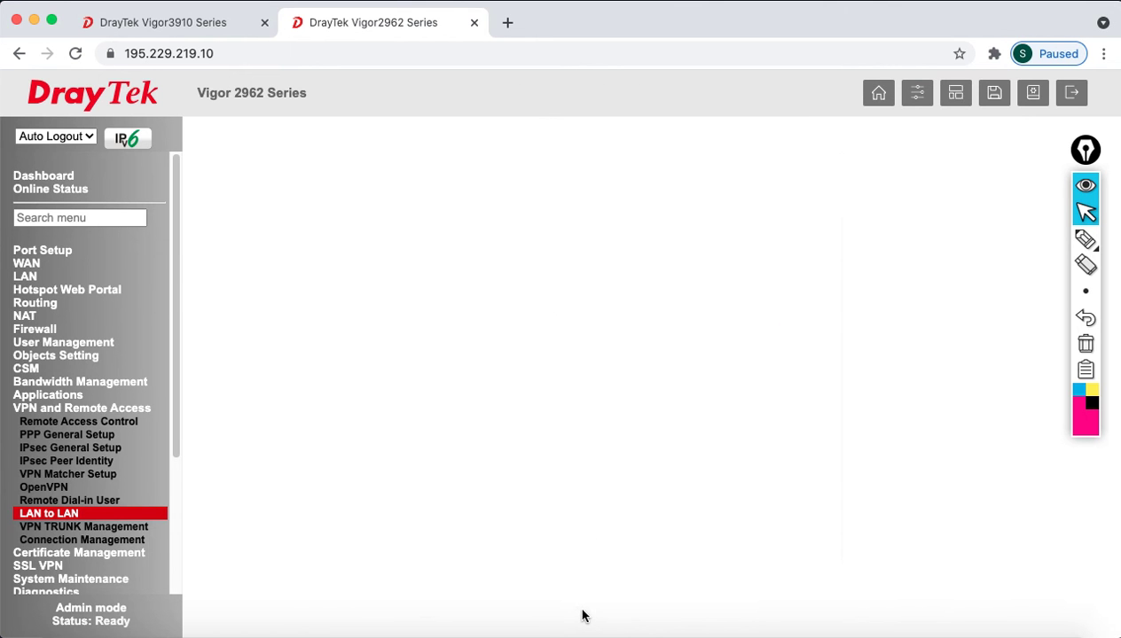
- Submit the LAN-to-LAN profile list and go to VPN Connection Management
scroll(685, 490, down, 3)
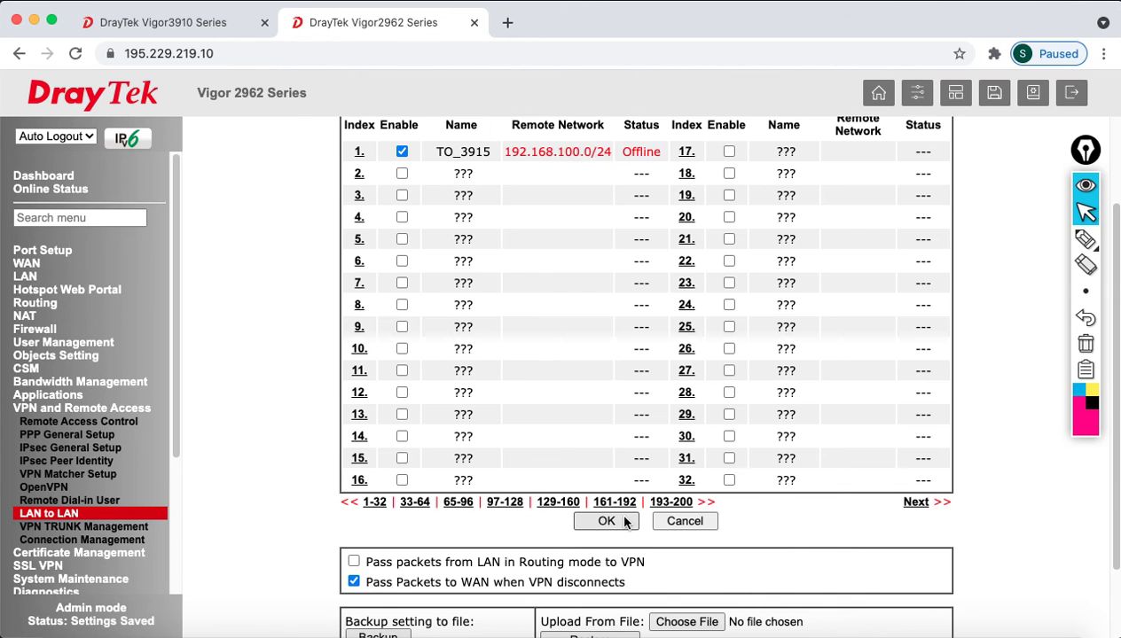
click(624, 522)
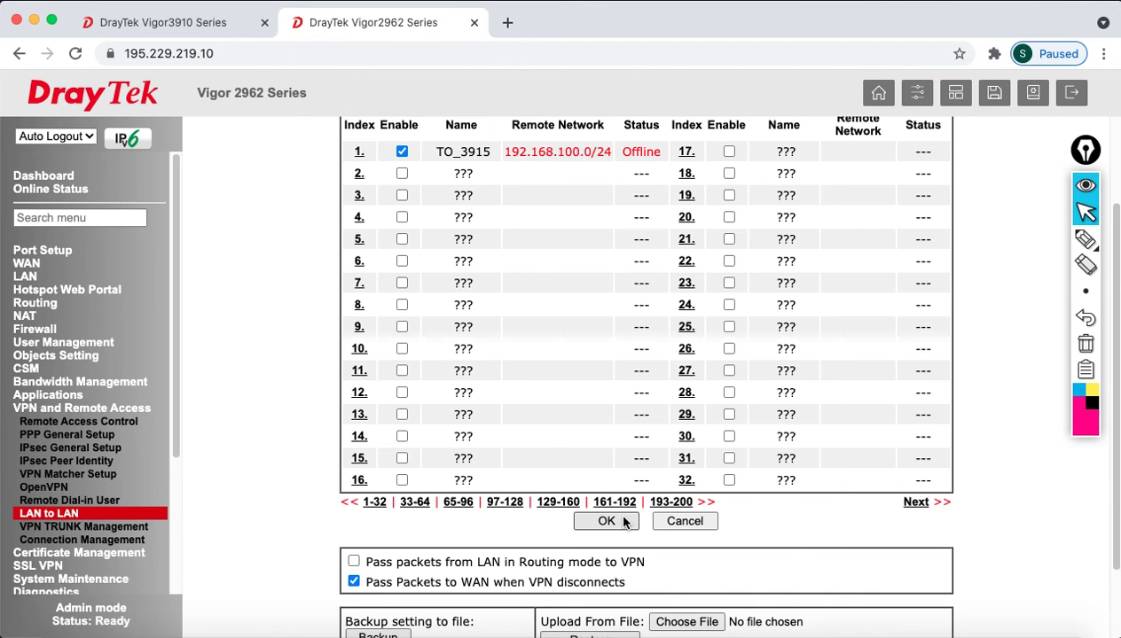
scroll(593, 480, down, 1)
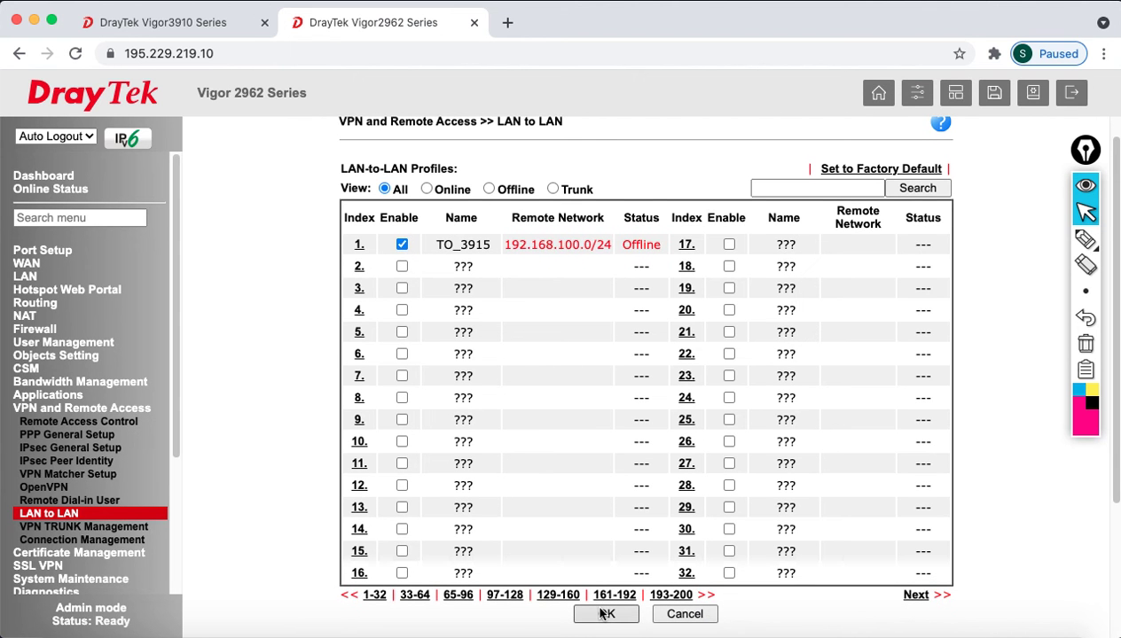
click(599, 614)
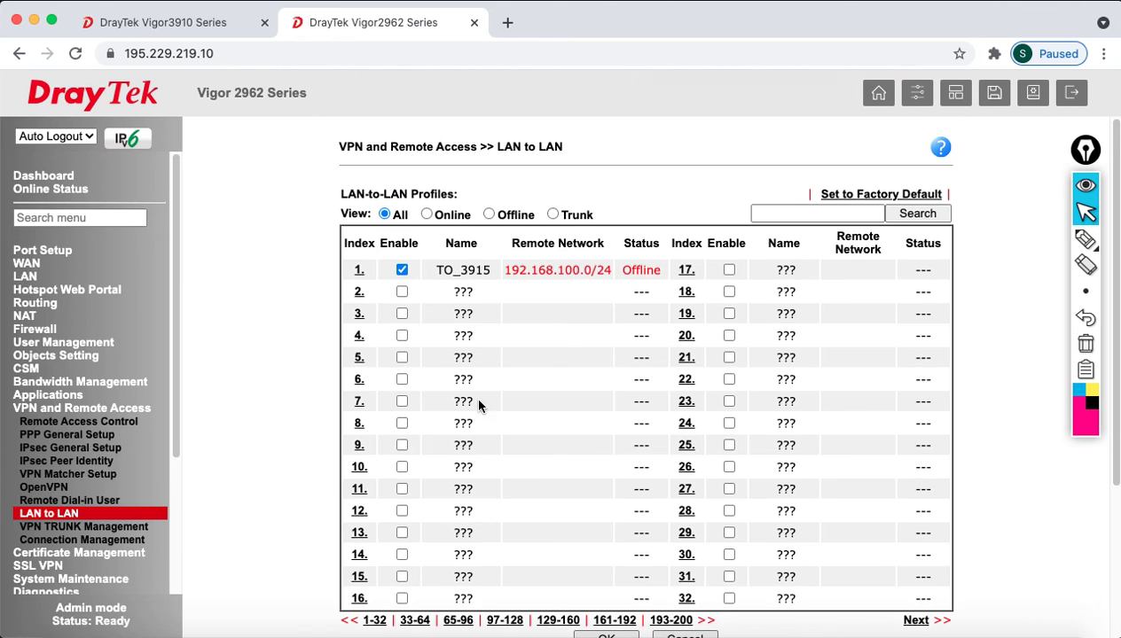
click(107, 540)
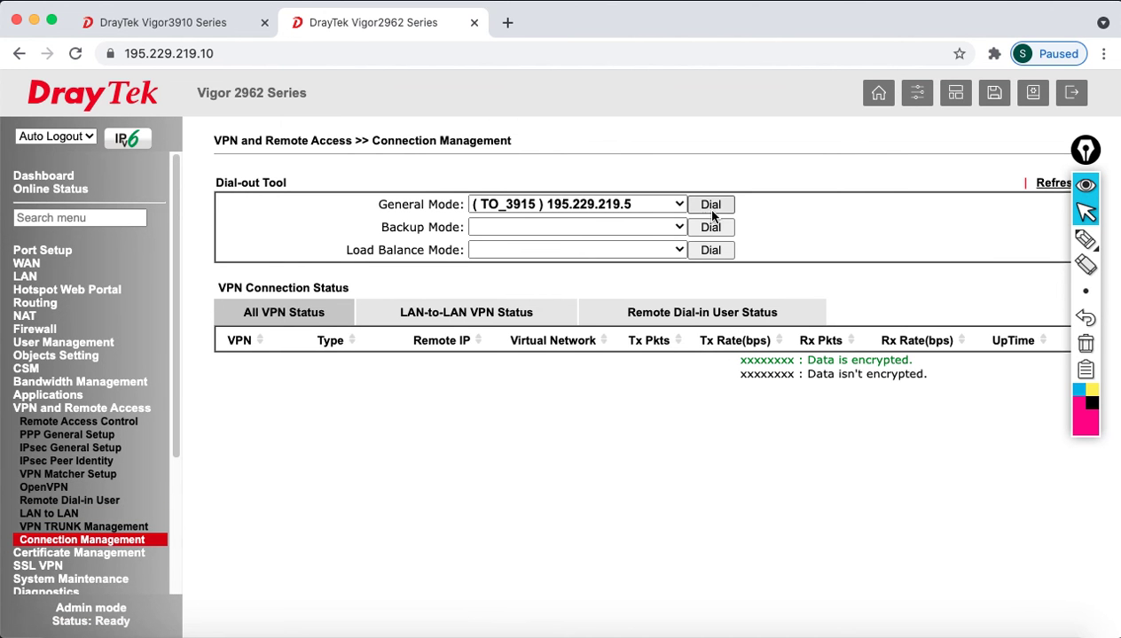
- Dial the TO_3915 IPsec tunnel and log out of the Vigor2962
click(714, 205)
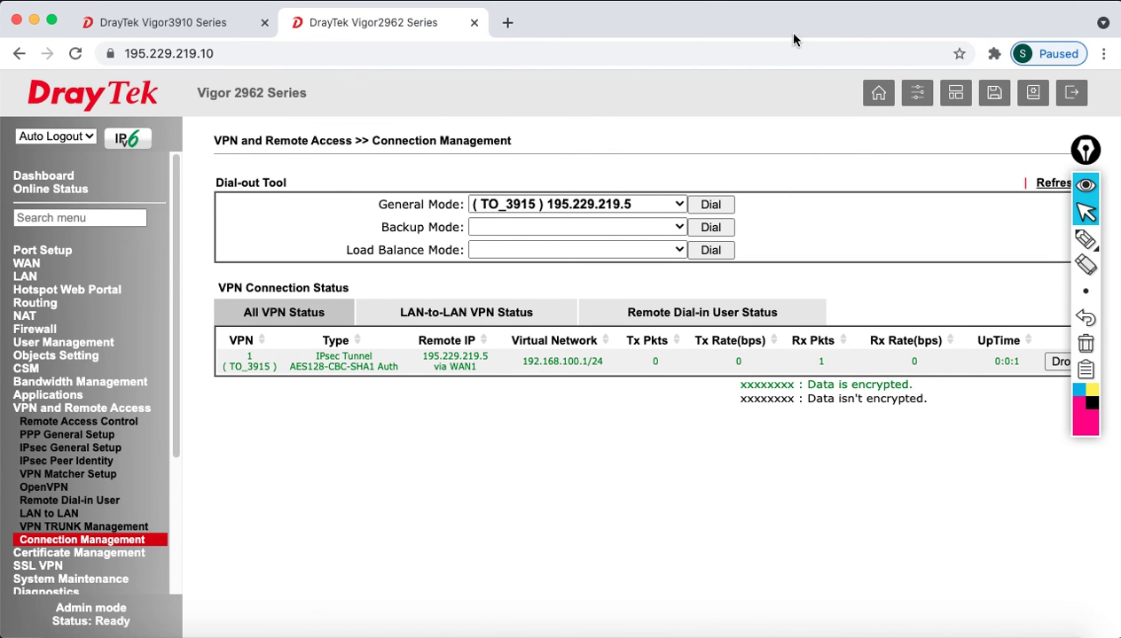
click(1071, 92)
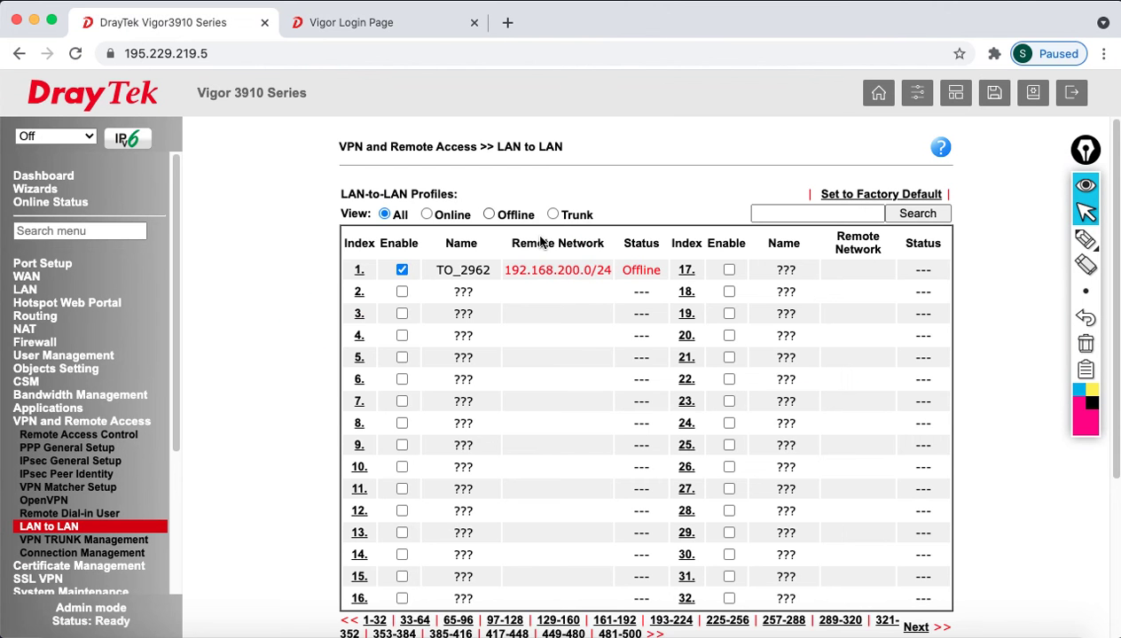
- Reload the Vigor3910, check the TO_2962 tunnel in Connection Management, then log out
scroll(575, 384, down, 1)
scroll(750, 259, up, 1)
click(77, 54)
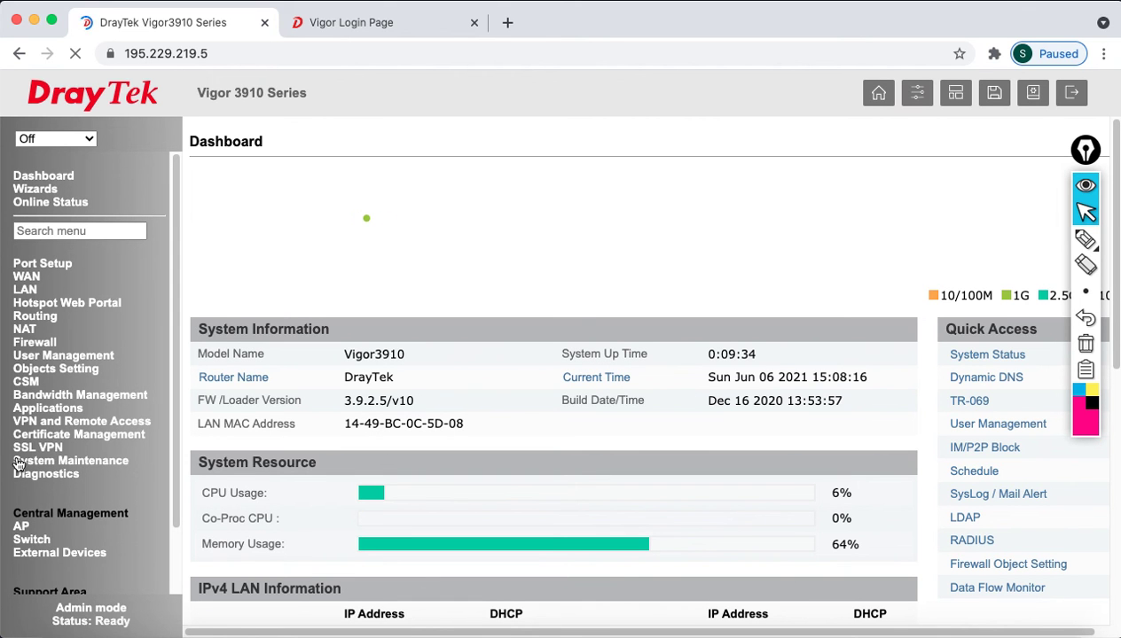
click(54, 424)
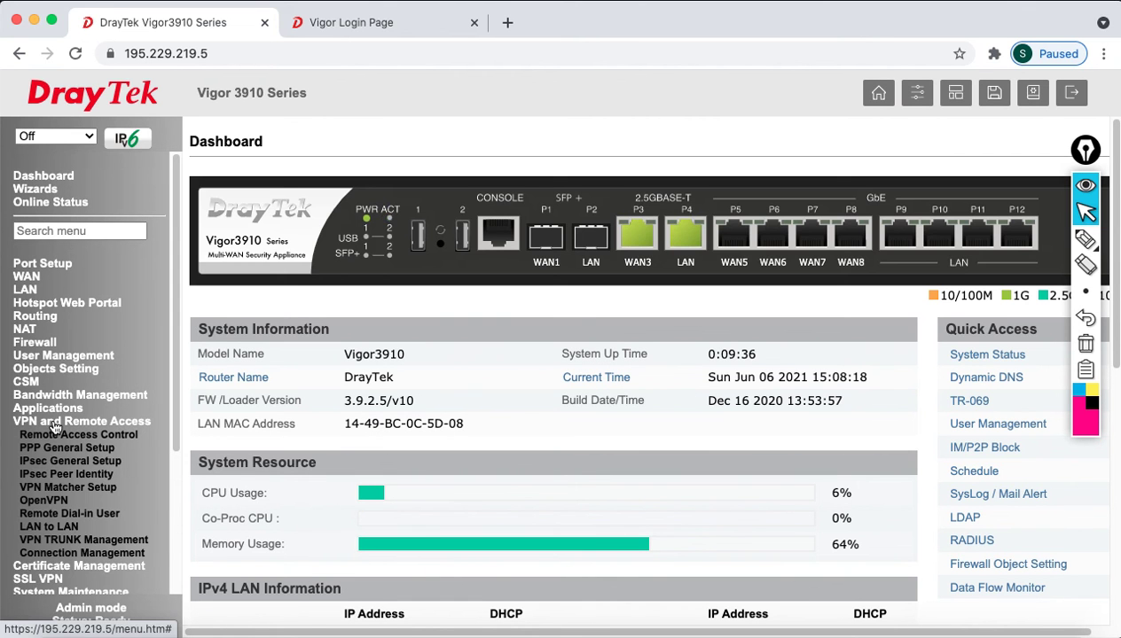
click(67, 554)
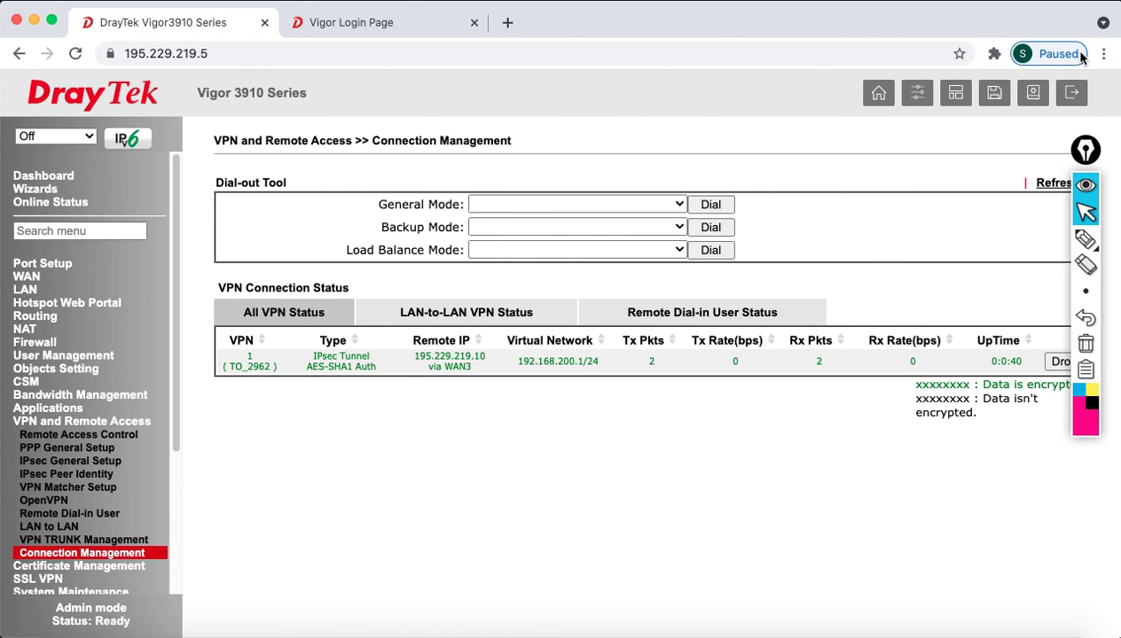
click(1065, 98)
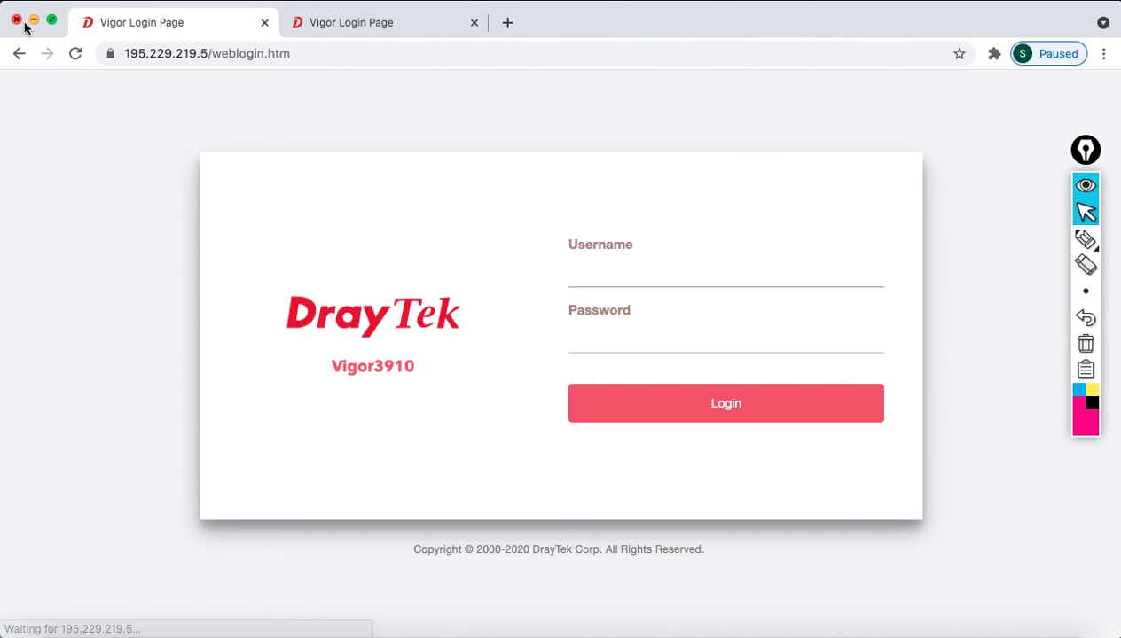
- Stop the ping to 195.229.219.10 to view its statistics, then bring the IPsec diagram slide forward
click(33, 19)
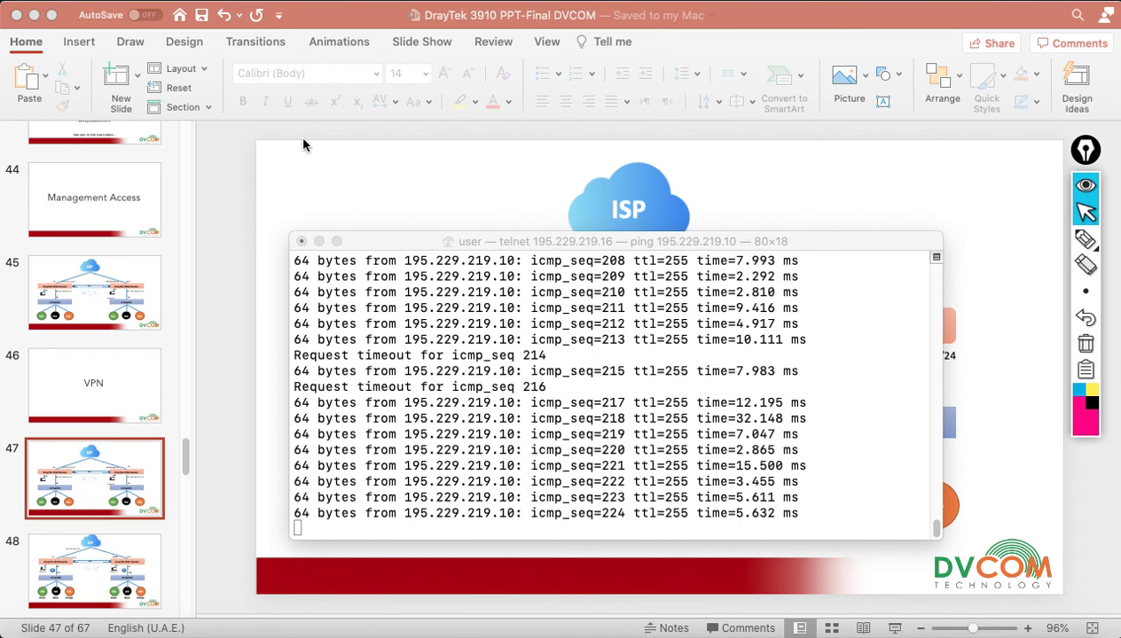
key(ctrl+c)
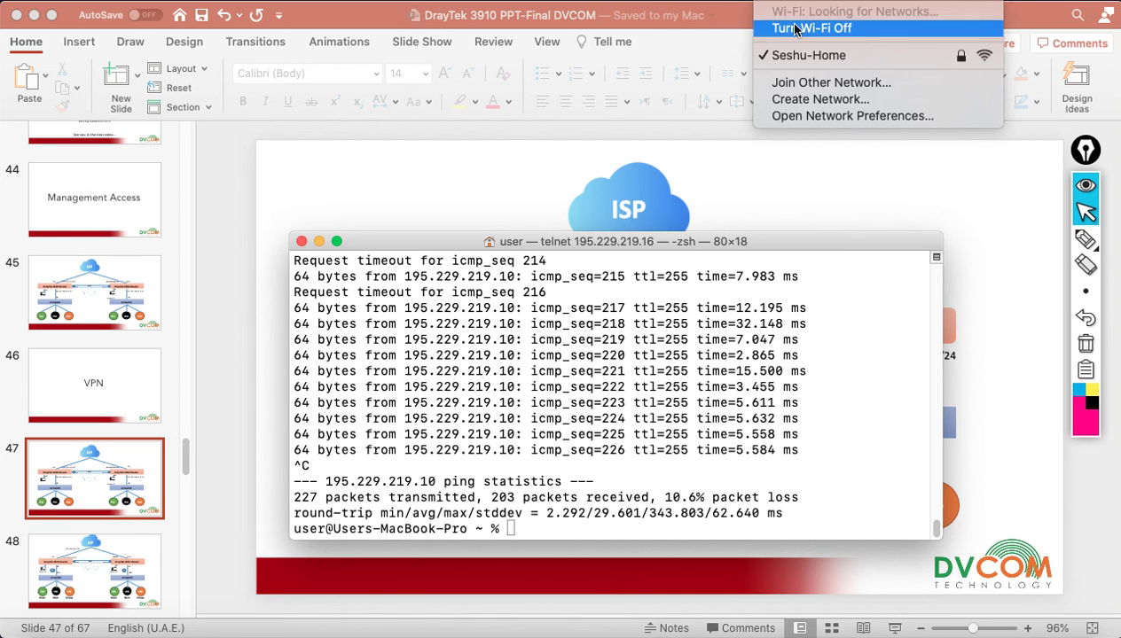
click(790, 32)
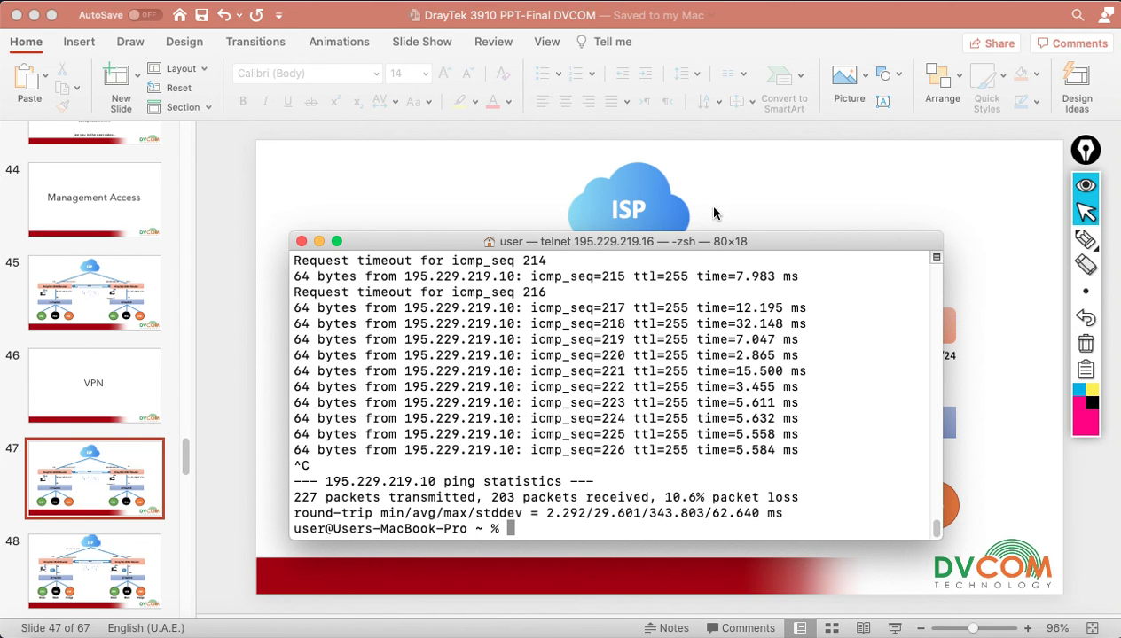
click(614, 154)
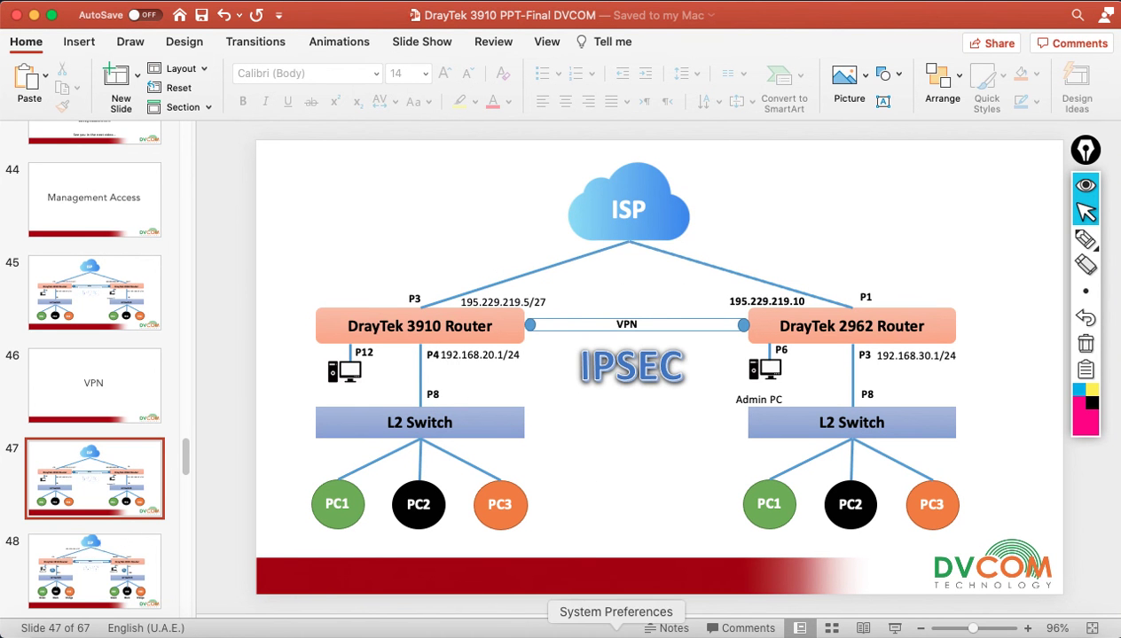
- Verify the Mac's Ethernet address is 192.168.20.11 in Network preferences, then return to Terminal
click(616, 632)
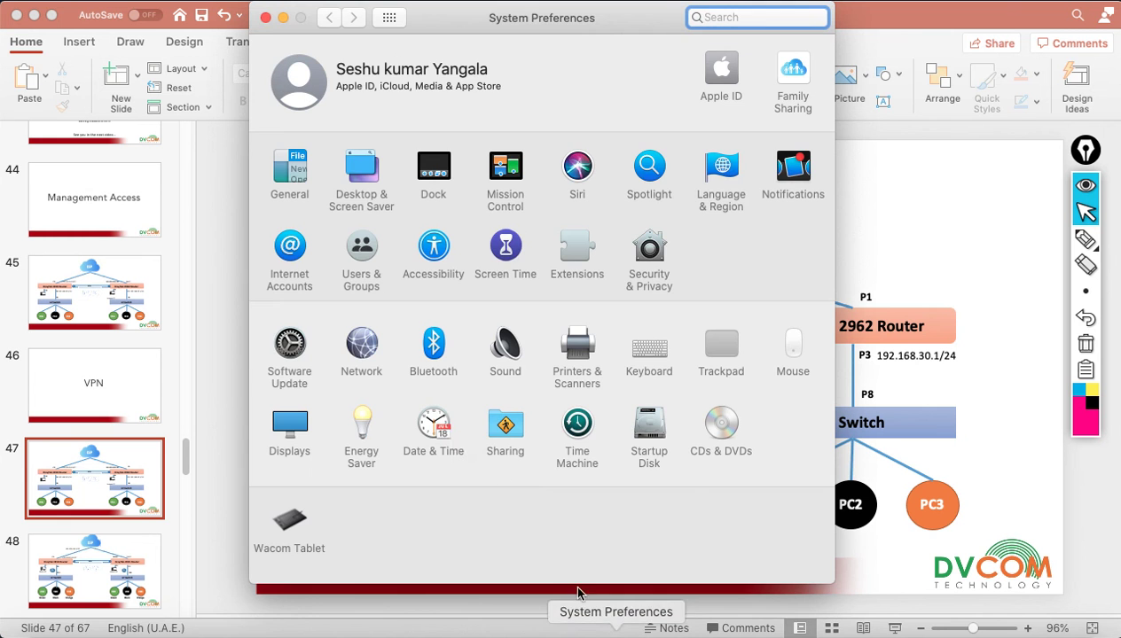
click(363, 348)
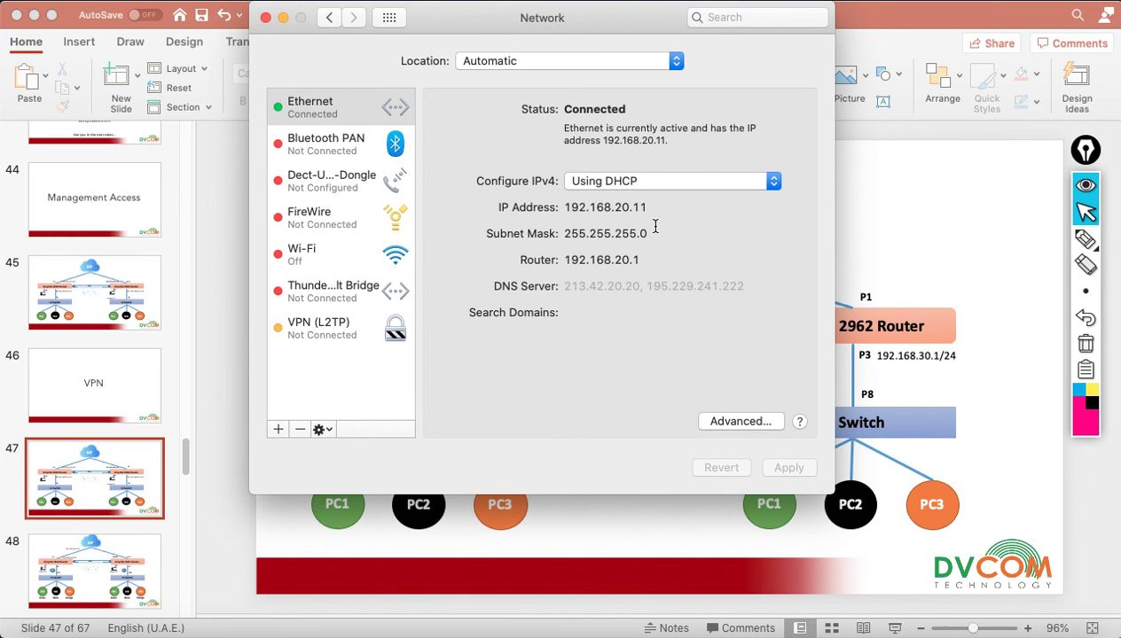
click(265, 17)
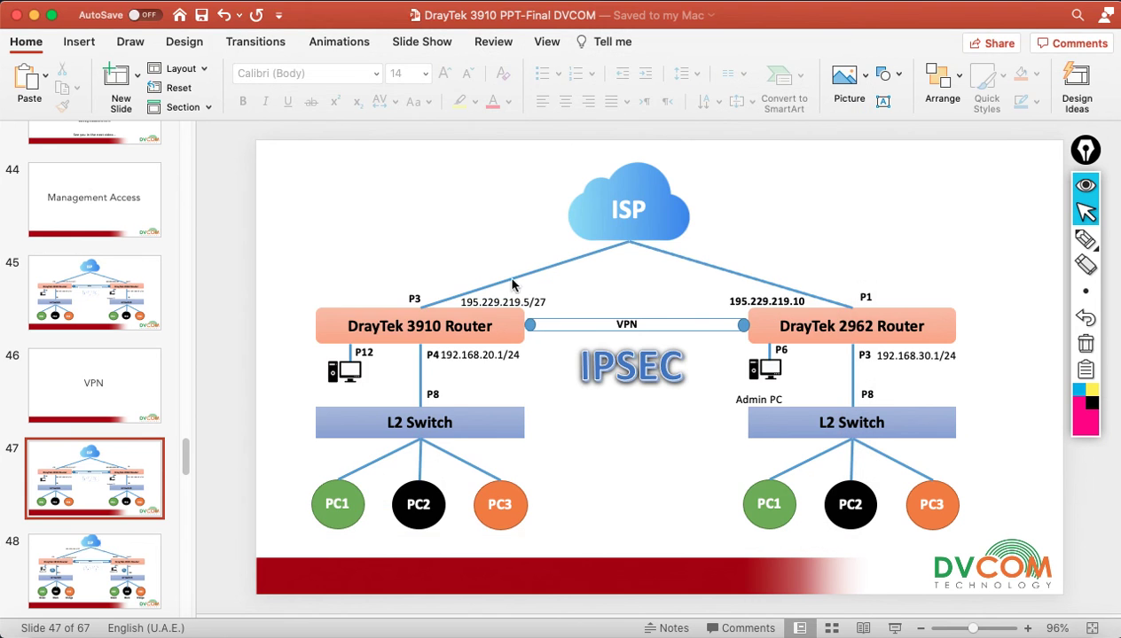
click(794, 629)
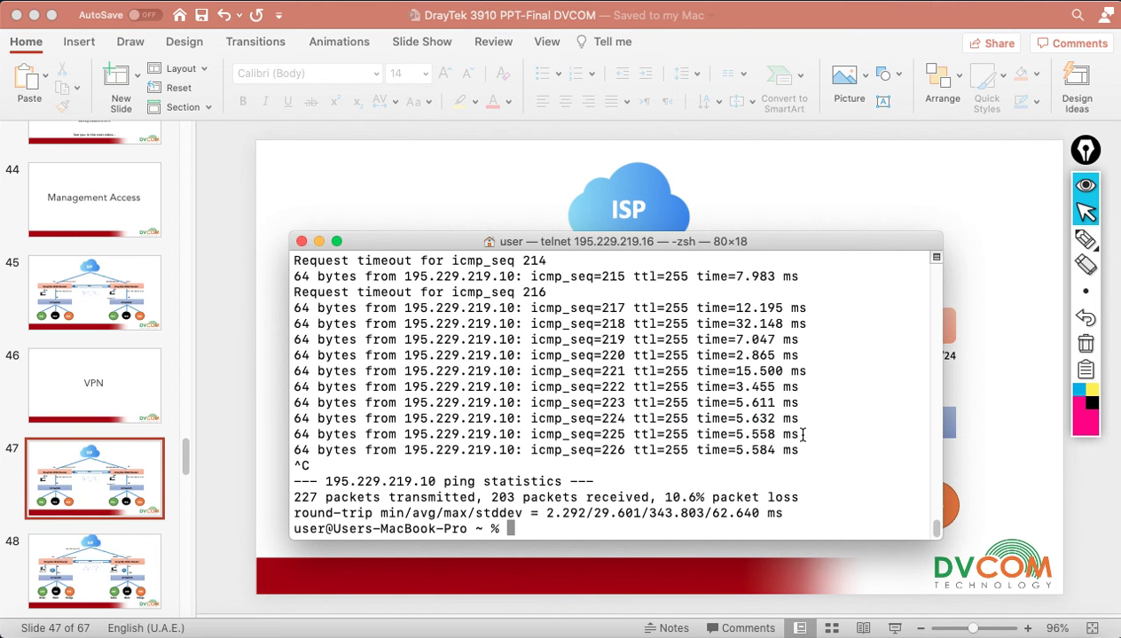
- Ping 4.2.2.2, then the remote router 192.168.30.1 across the tunnel, both with 0% packet loss
text(ping 4.2.2.2)
key(Return)
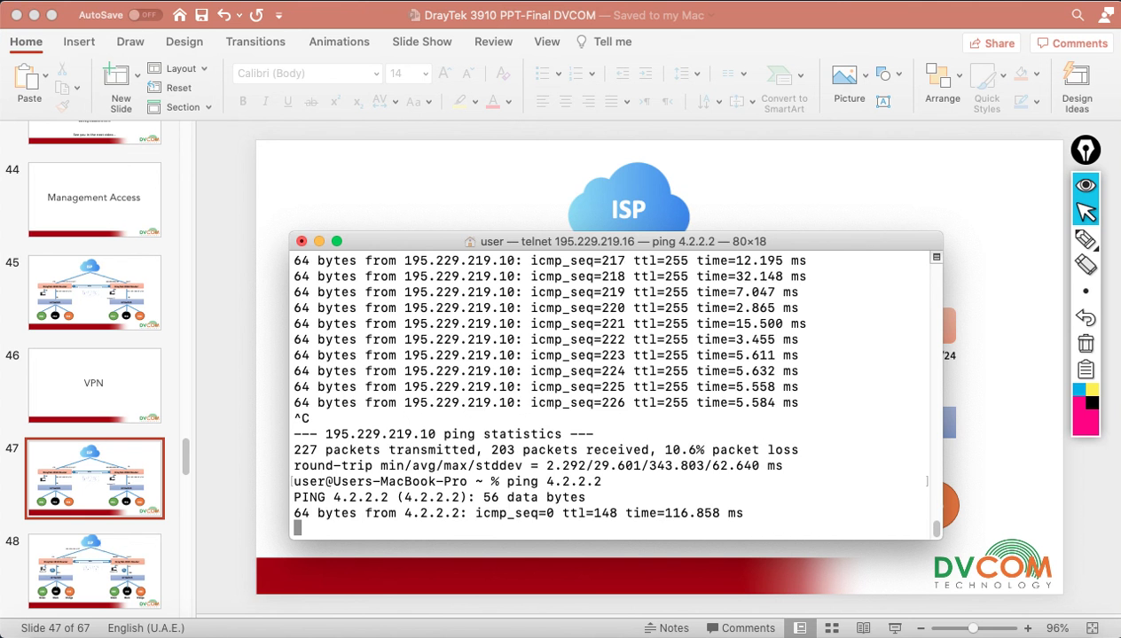
key(ctrl+c)
text(ping 192.168.30.1)
key(Return)
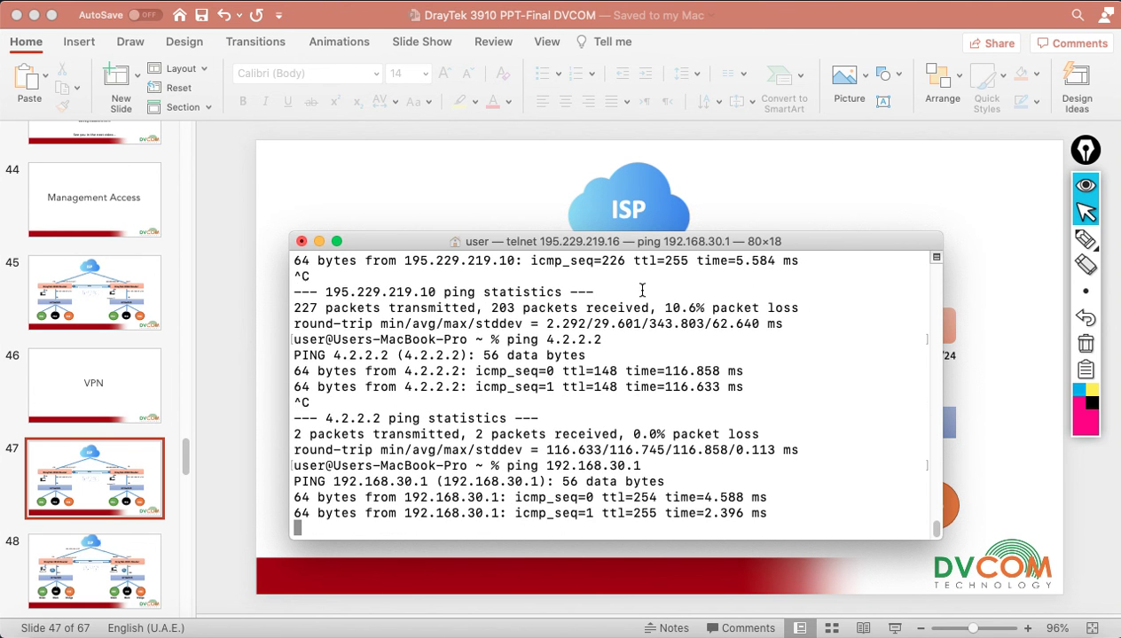
drag(683, 242, 458, 190)
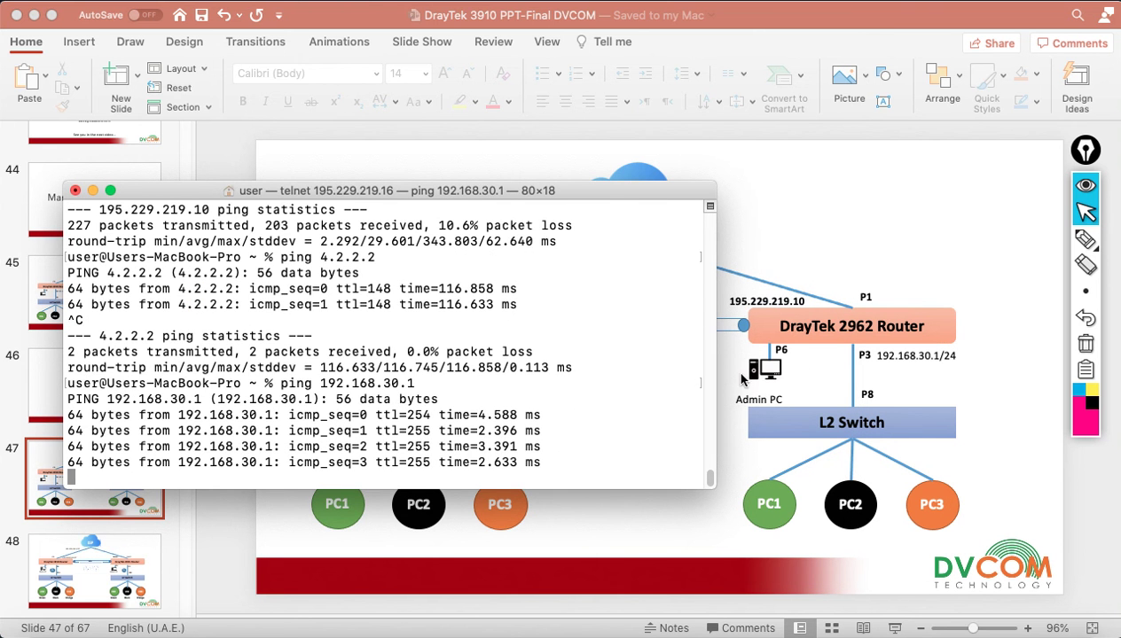
key(ctrl+c)
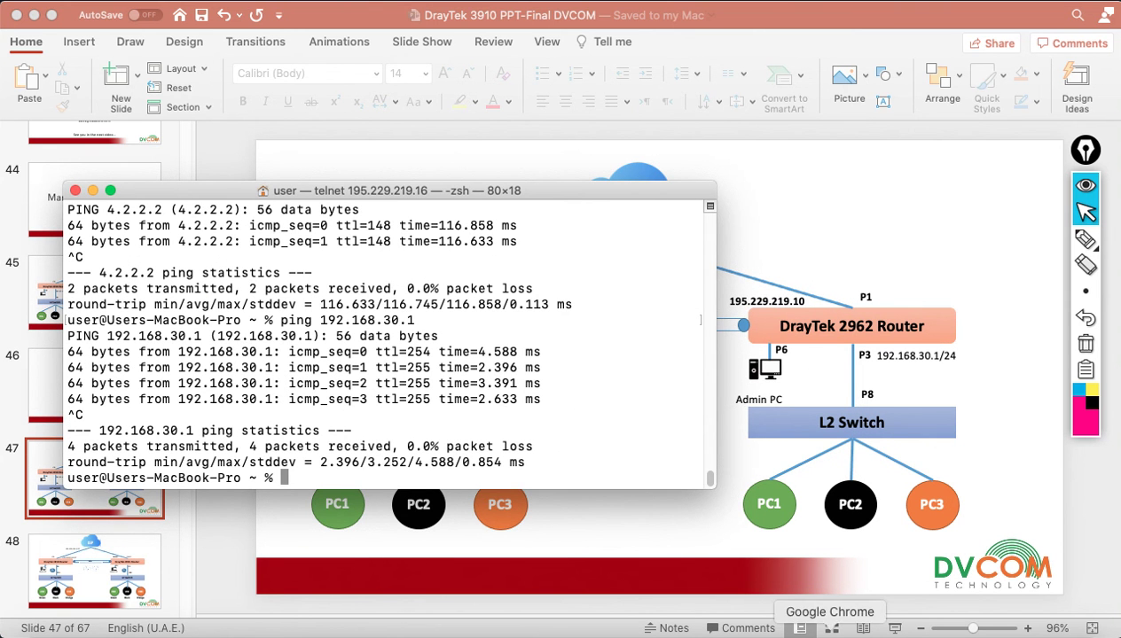
click(828, 632)
- Open the DrayTek website and the local Vigor3910 login at 192.168.20.1 in new tabs
click(511, 22)
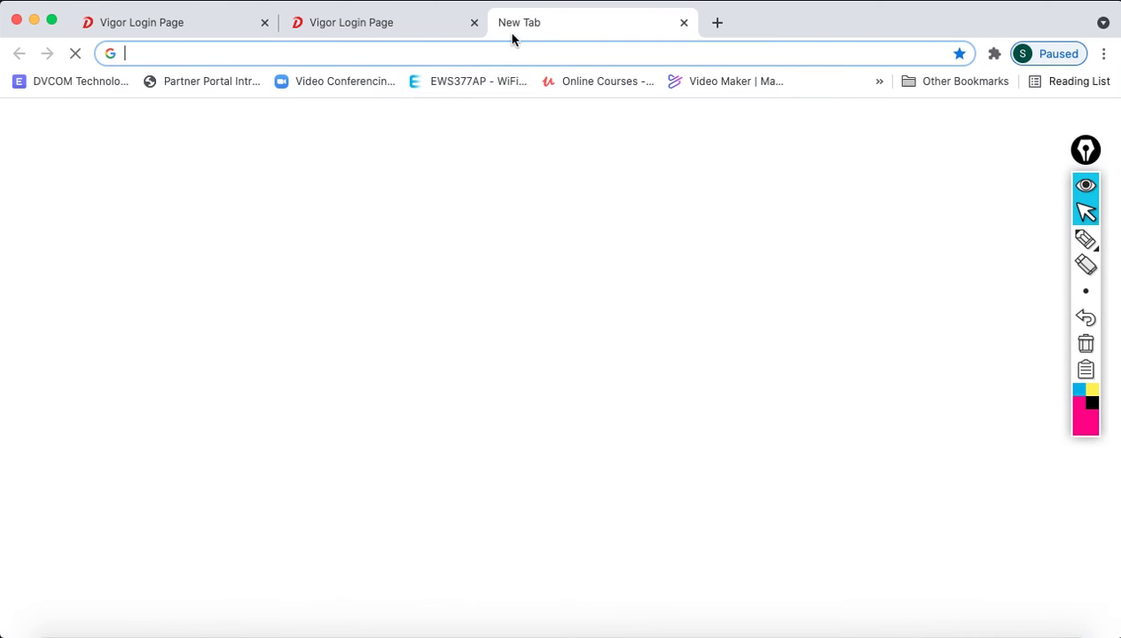
text(www.dr)
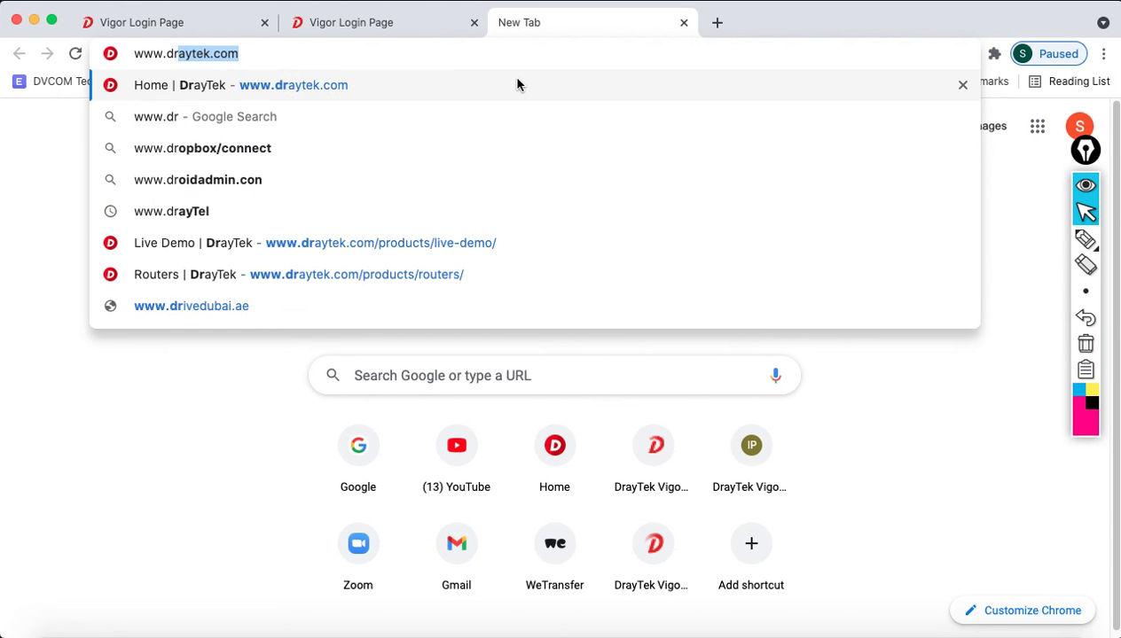
key(Return)
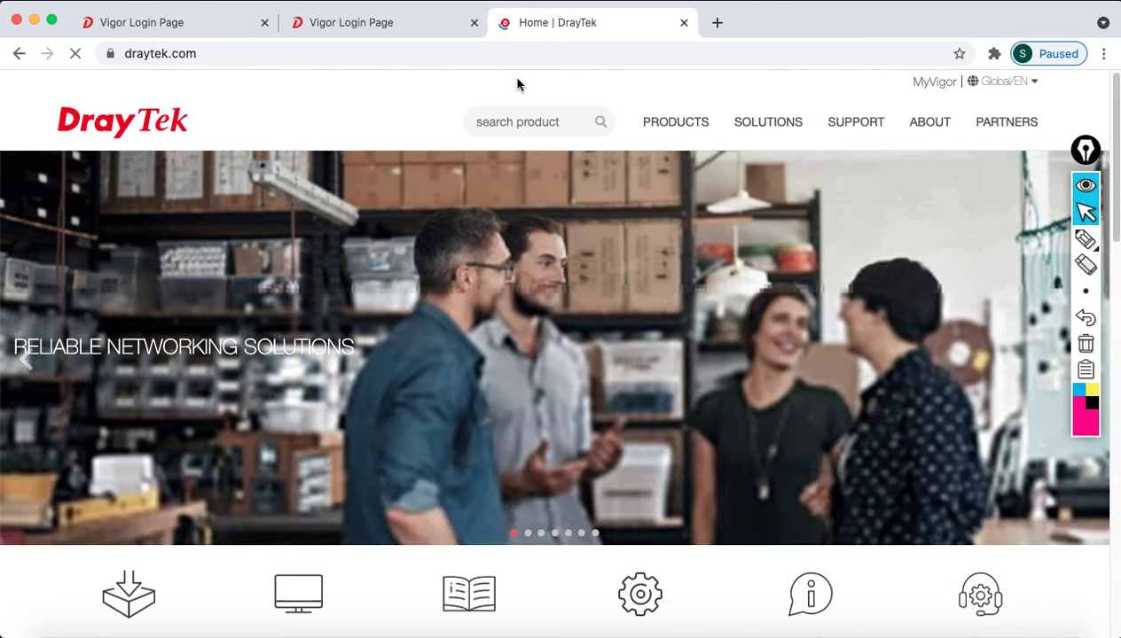
click(717, 22)
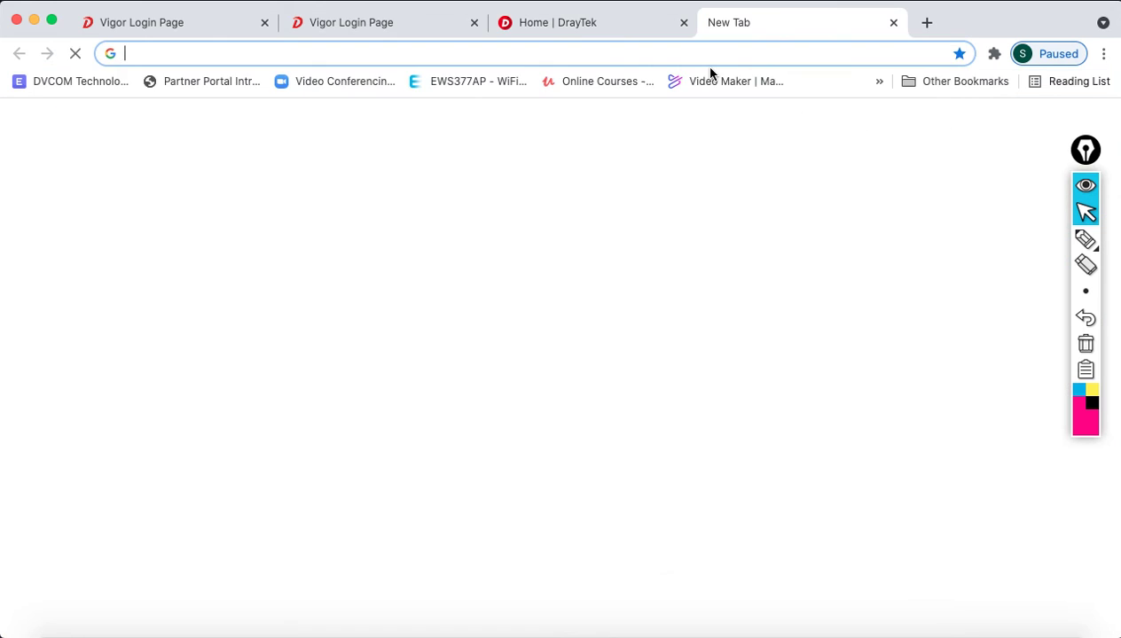
text(192.168.20.1)
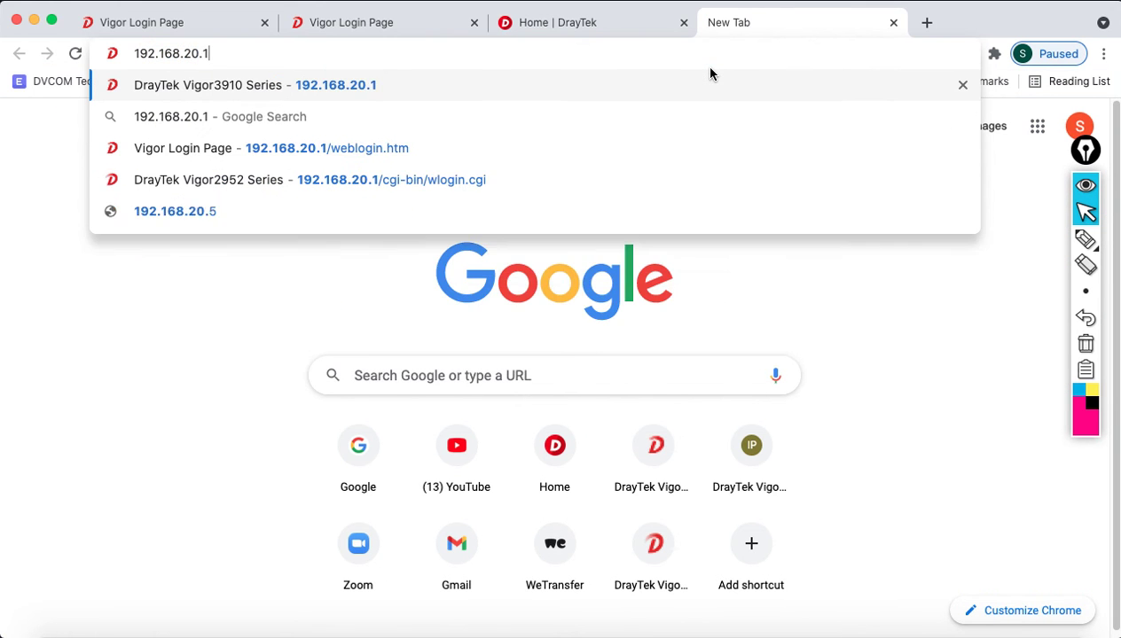
key(Return)
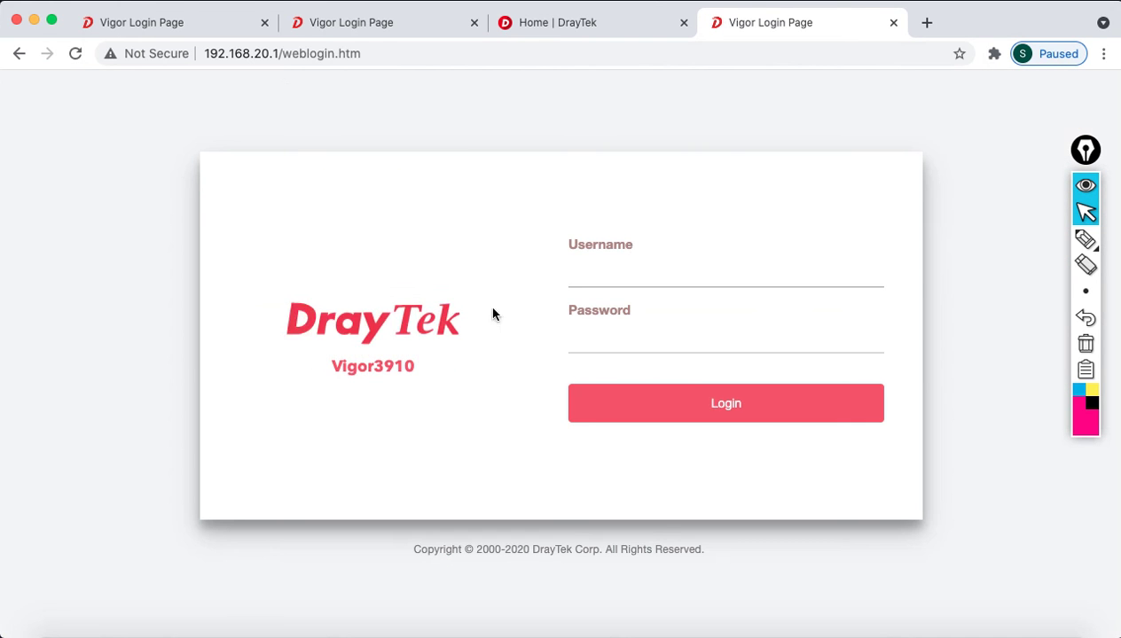
- Load the remote Vigor2962 login at 192.168.30.1, accepting its certificate warning
click(926, 22)
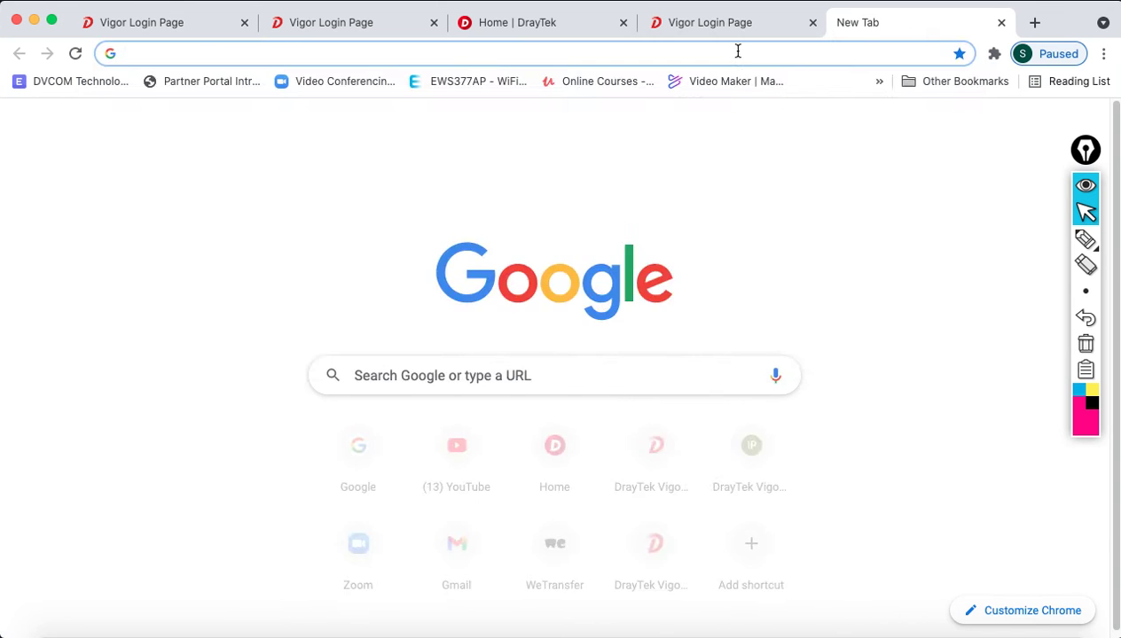
text(192.167)
key(BackSpace)
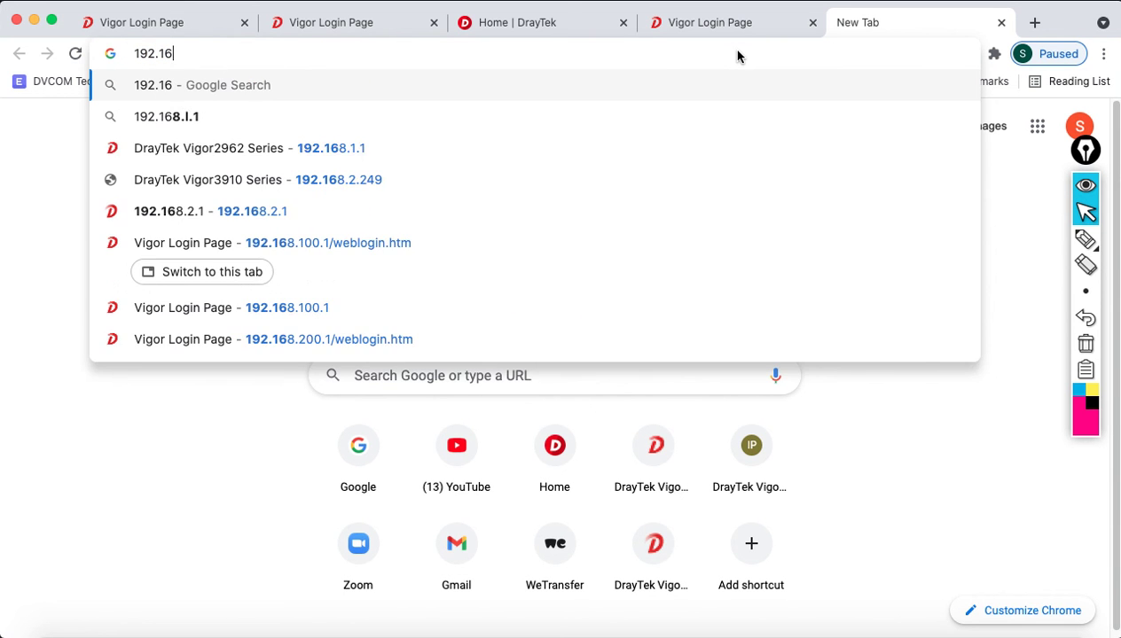
text(8.30.1)
key(Return)
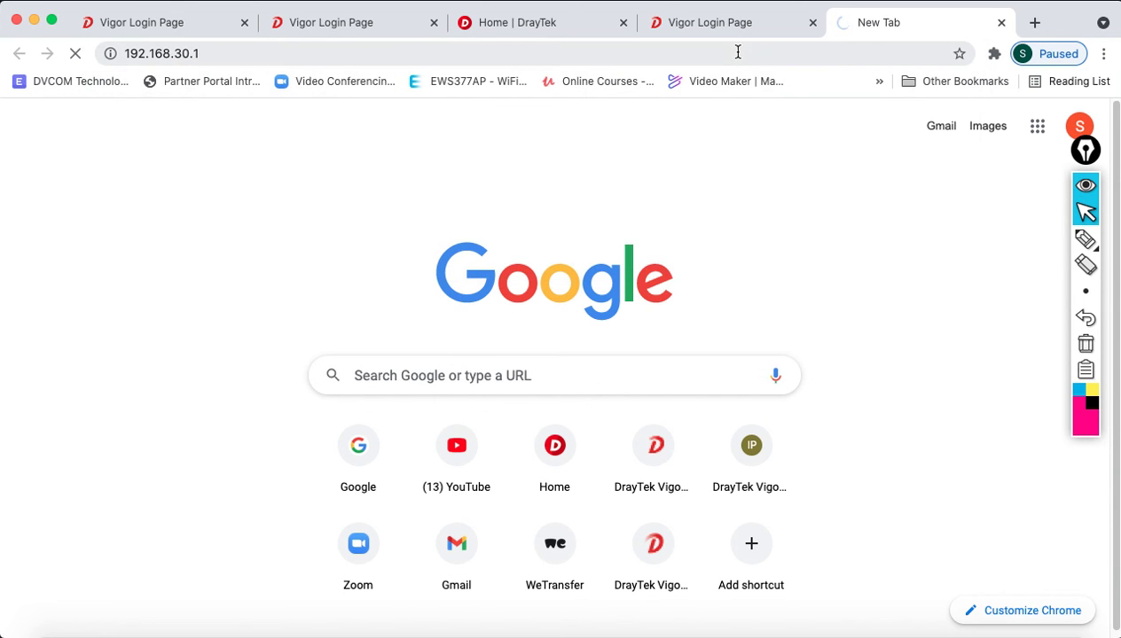
click(450, 502)
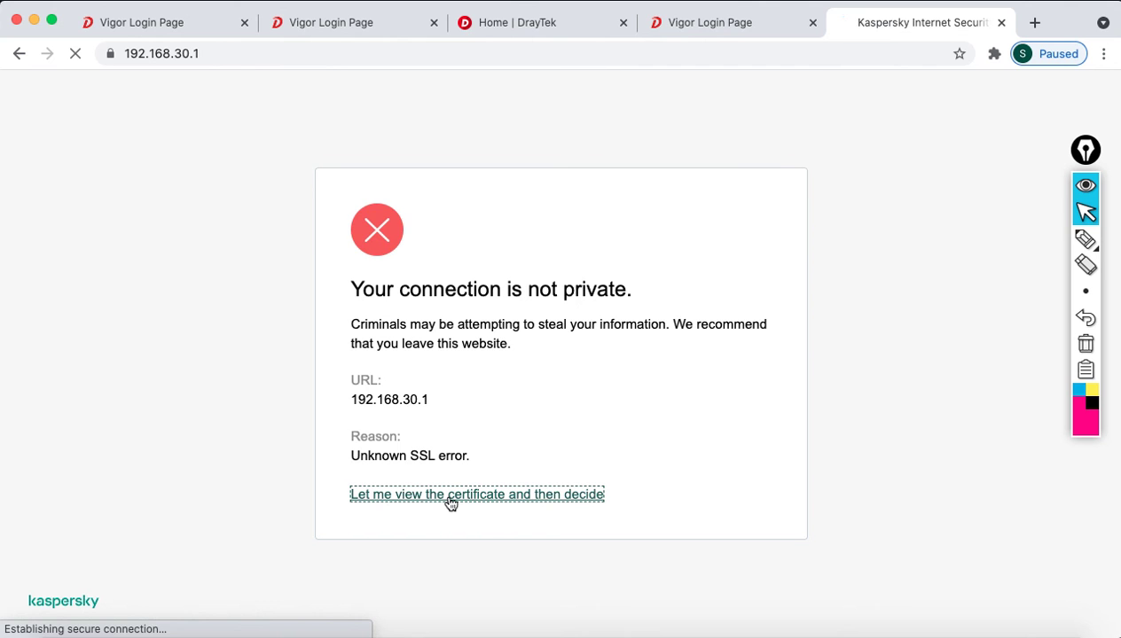
click(760, 209)
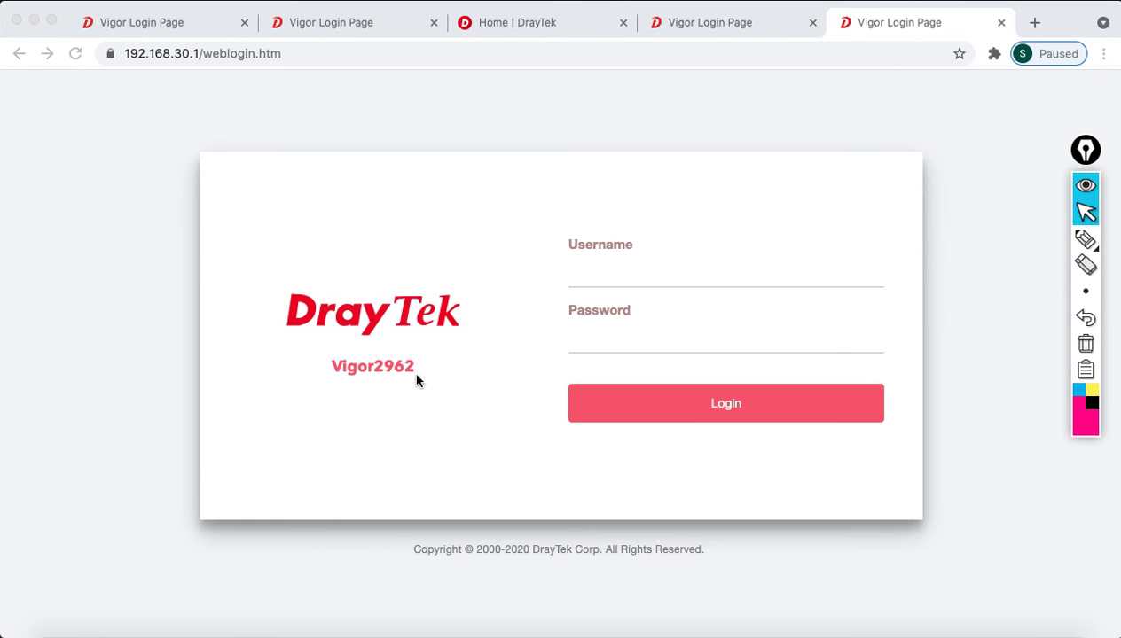
- Review each open router login tab, then minimize Chrome to return to the presentation
click(734, 15)
click(461, 21)
click(327, 20)
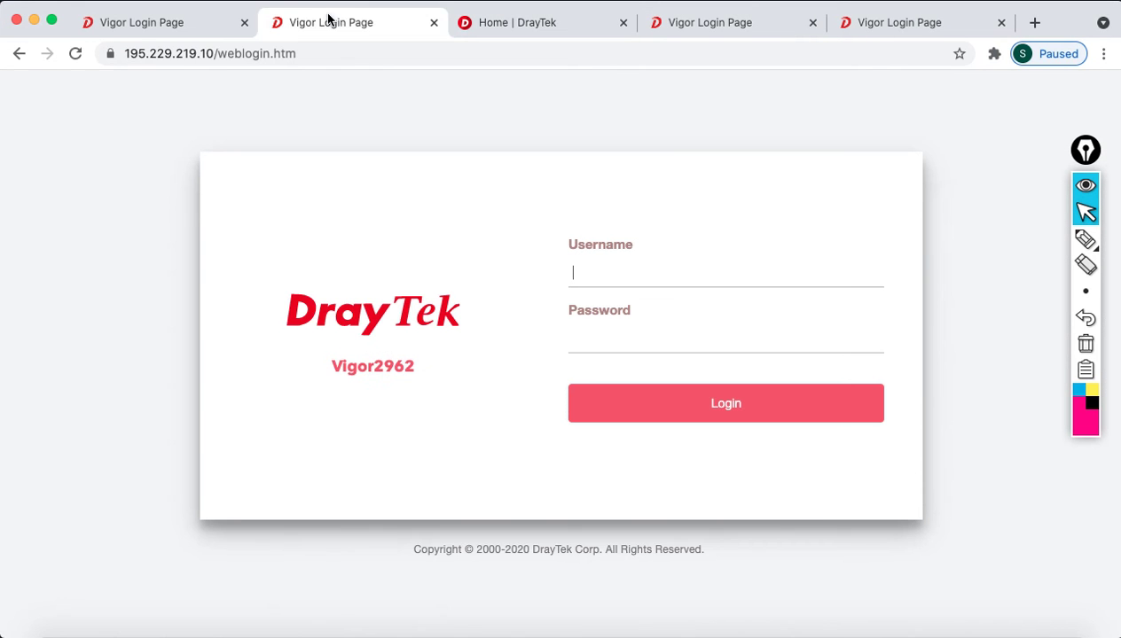
click(167, 27)
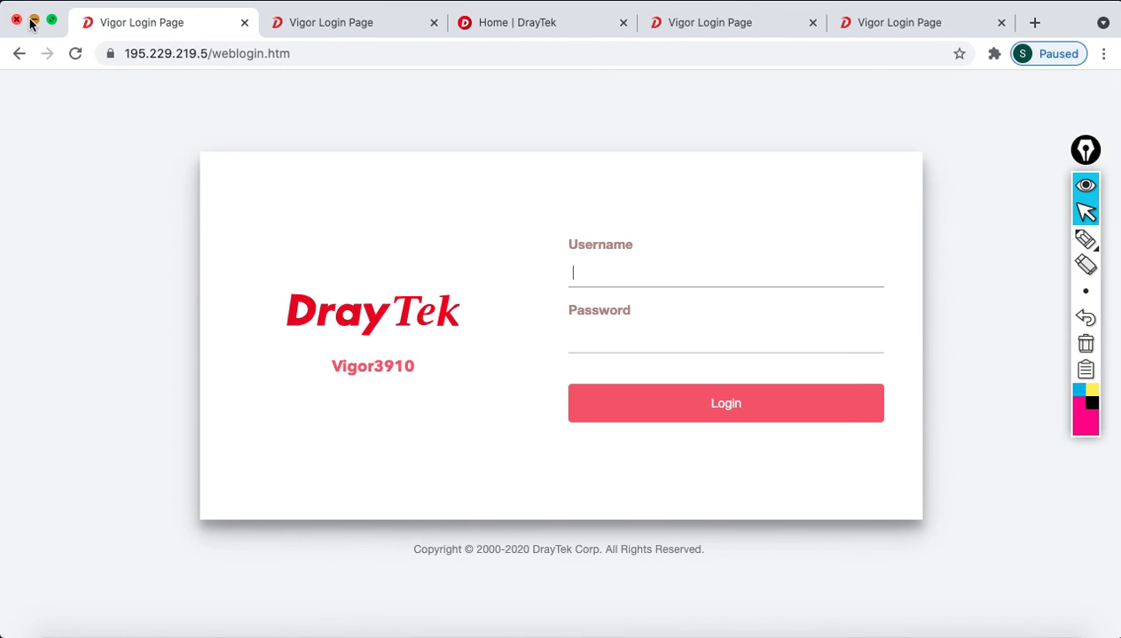
click(32, 19)
click(853, 211)
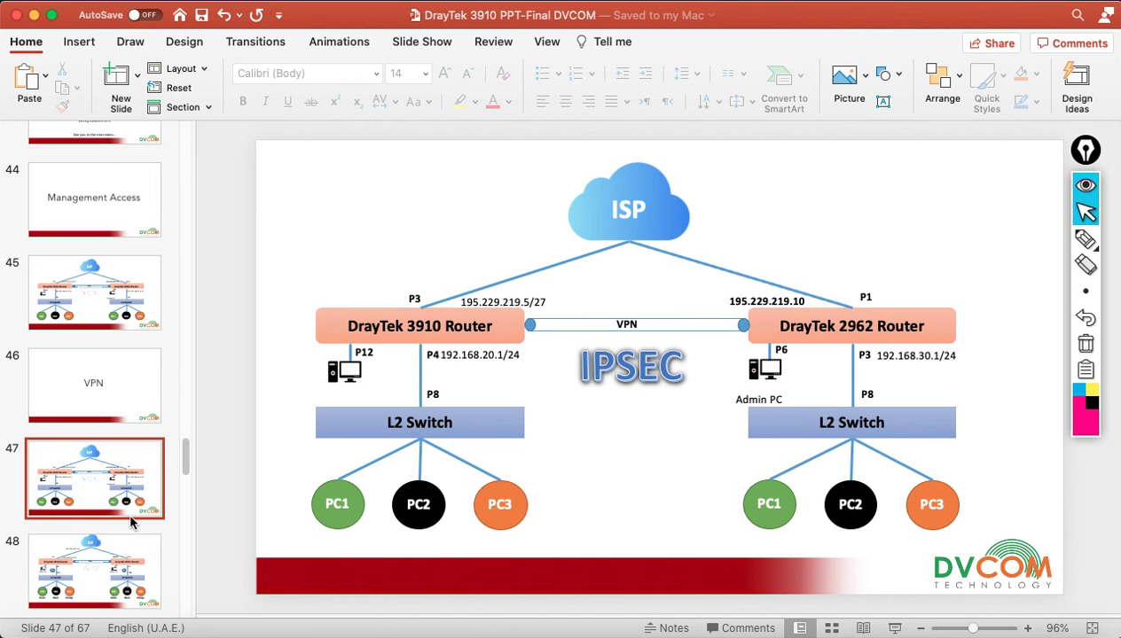
- Start the slide show from the closing 'Thank you for watching' slide
scroll(113, 250, up, 1)
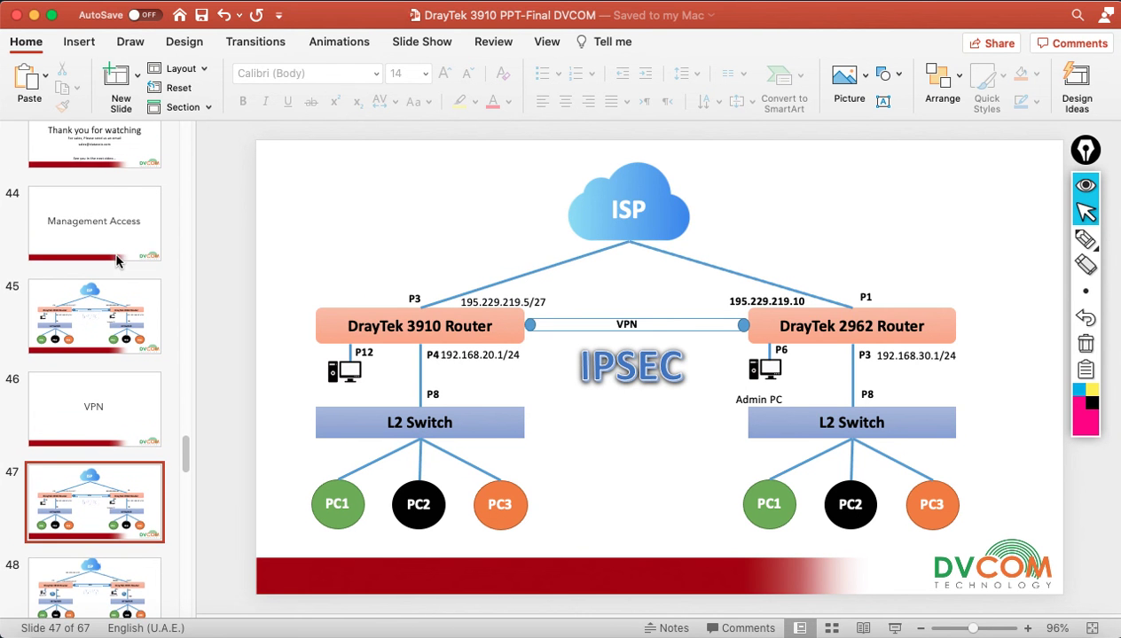
click(114, 161)
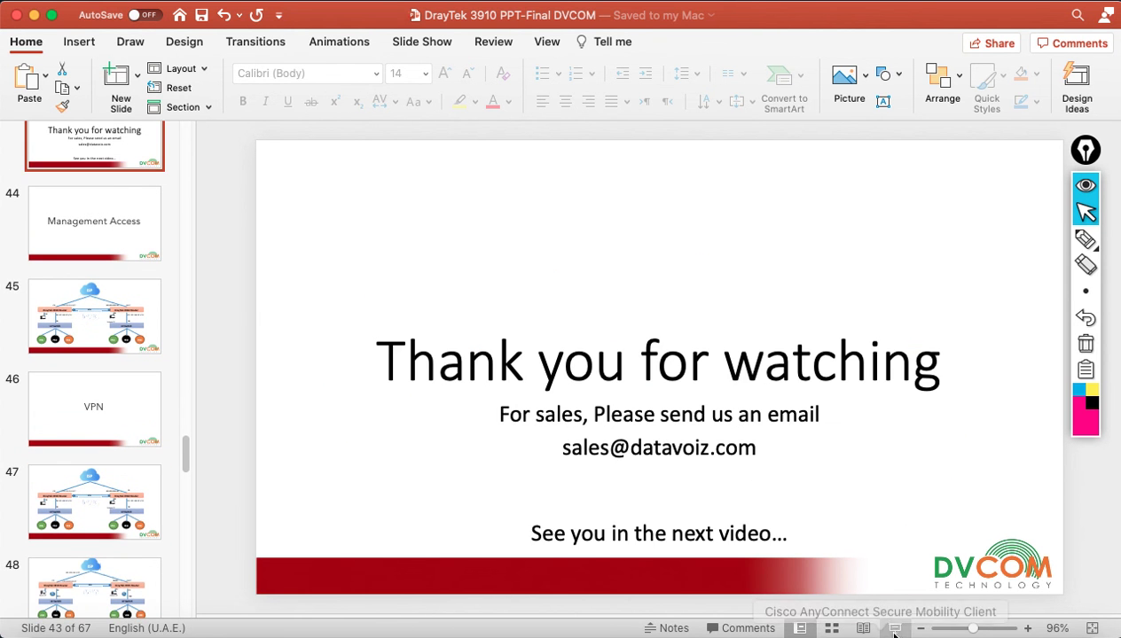
click(895, 627)
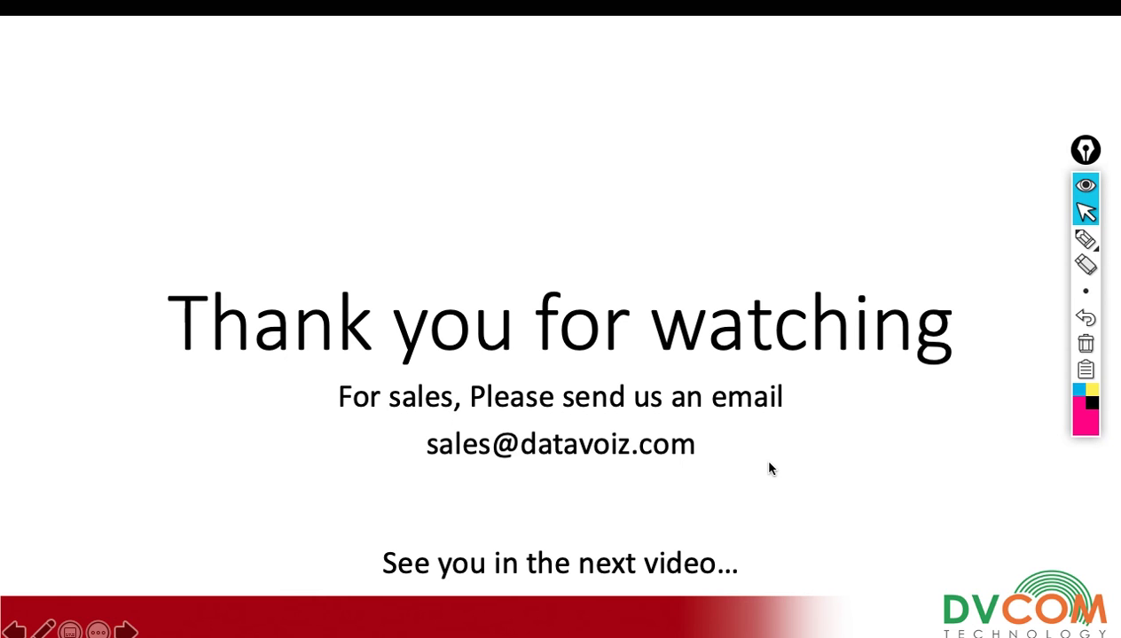